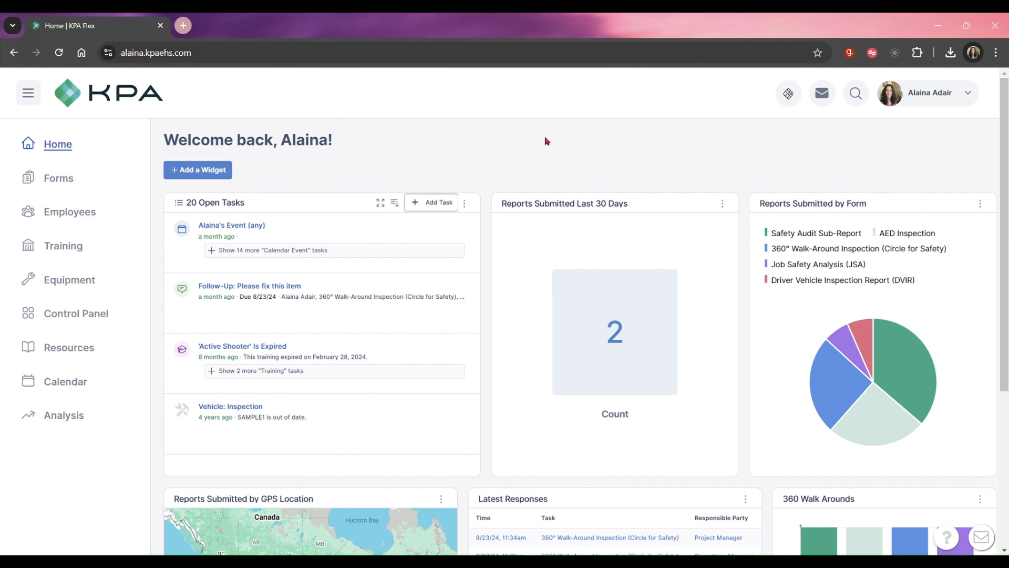
# Open the Dashboard Editor from the administration options of the Control Panel.
pyautogui.press('alt')
pyautogui.click(112, 324)
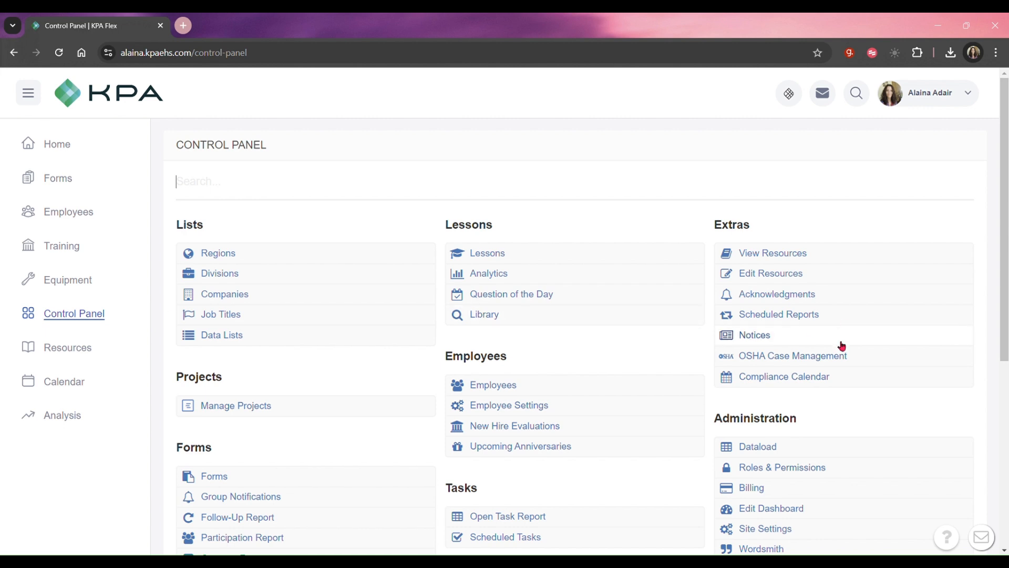
pyautogui.scroll(-4, 825, 367)
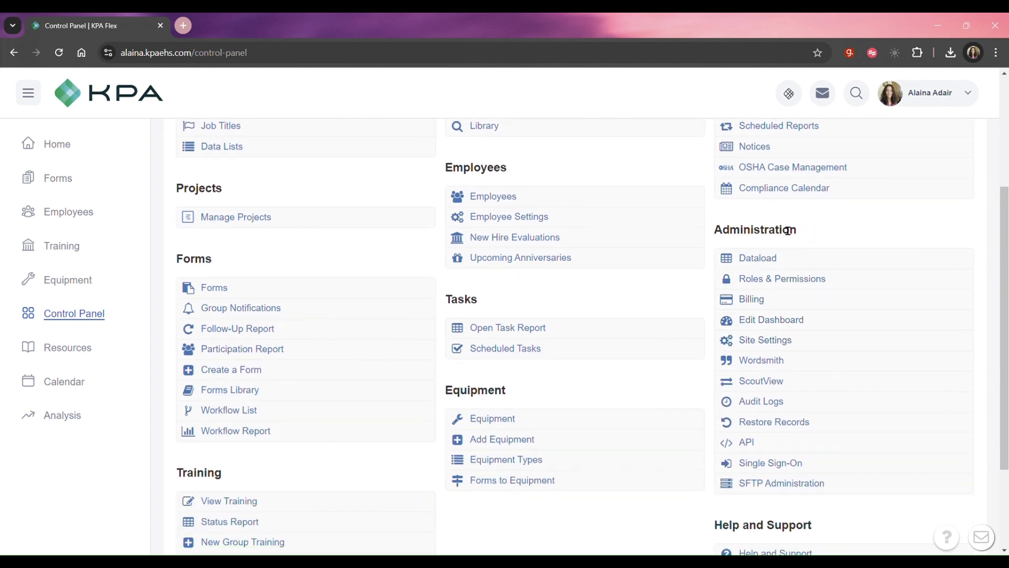
pyautogui.click(808, 323)
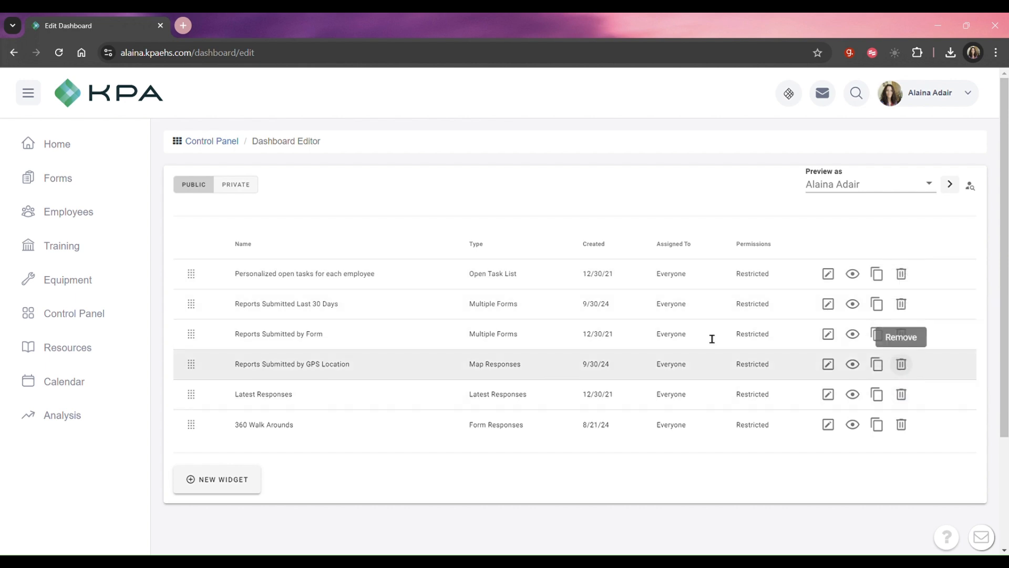
# Open the home dashboard in a second browser tab and review all its widgets.
pyautogui.middleClick(101, 159)
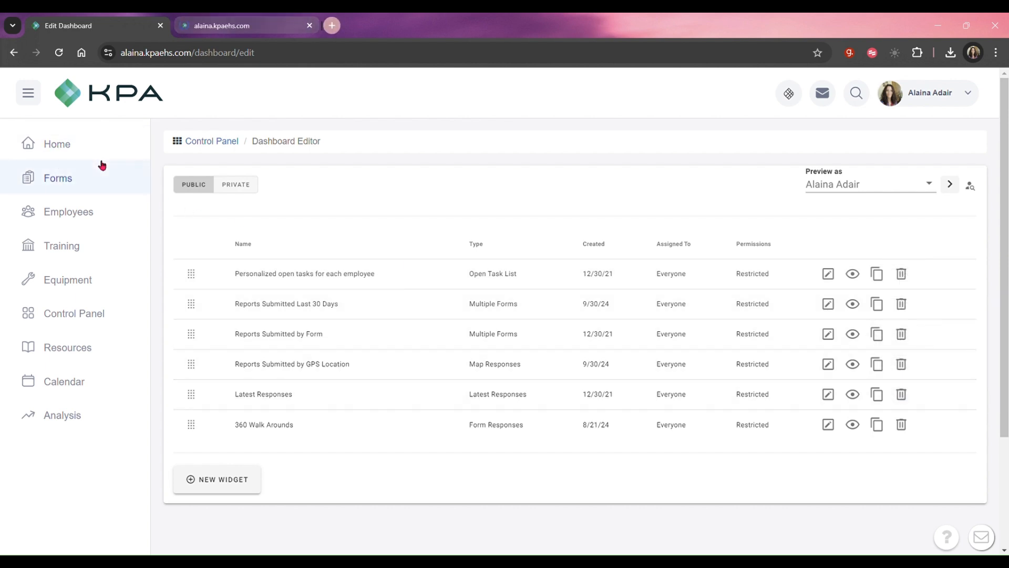
pyautogui.click(196, 22)
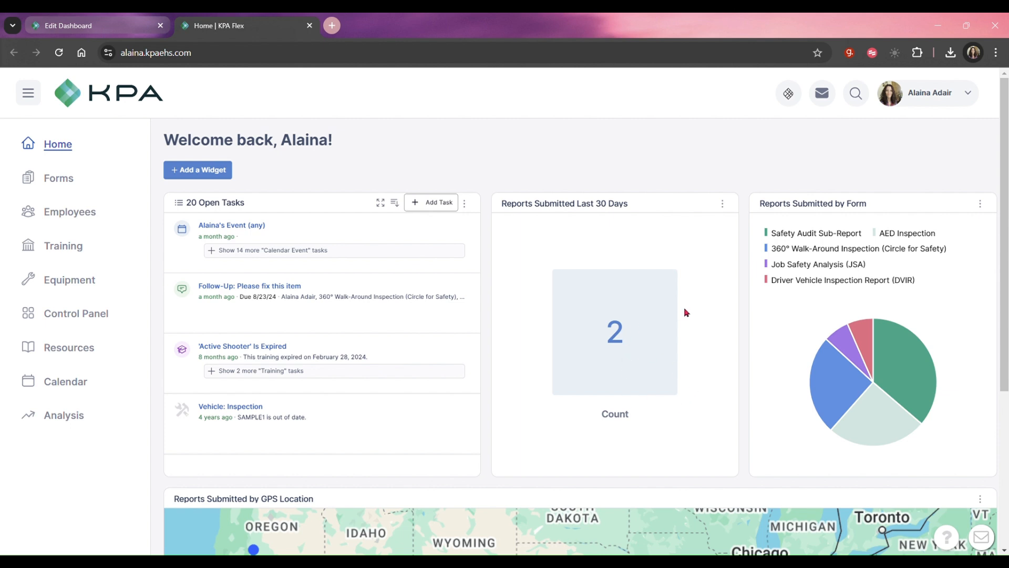
pyautogui.scroll(-5, 684, 318)
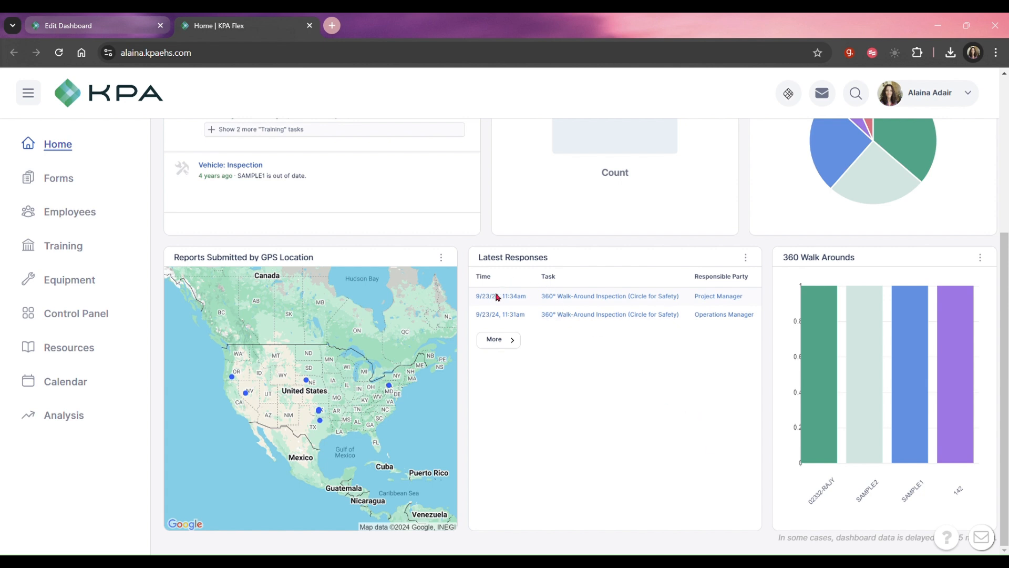
pyautogui.scroll(3, 683, 408)
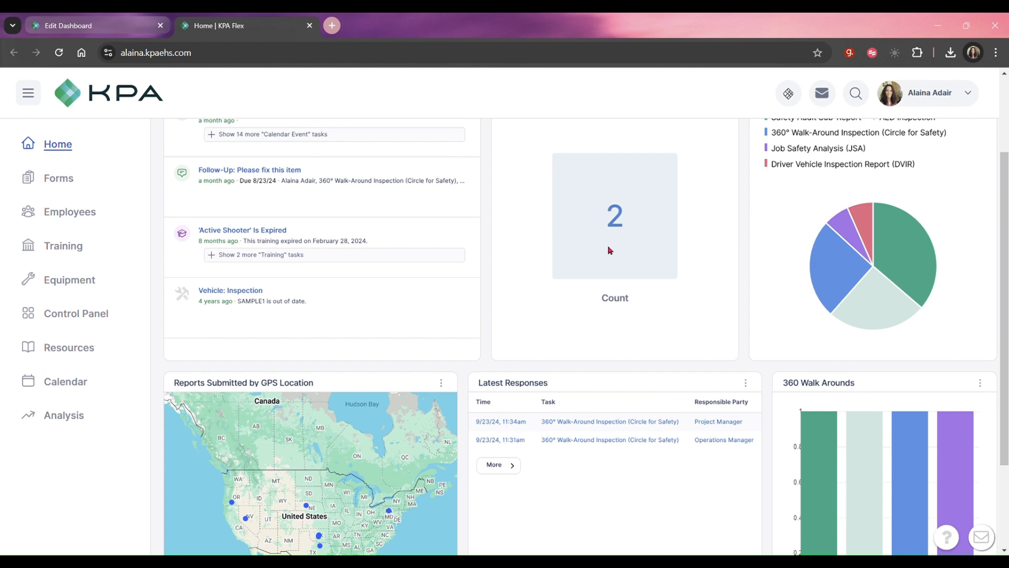
pyautogui.scroll(2, 608, 250)
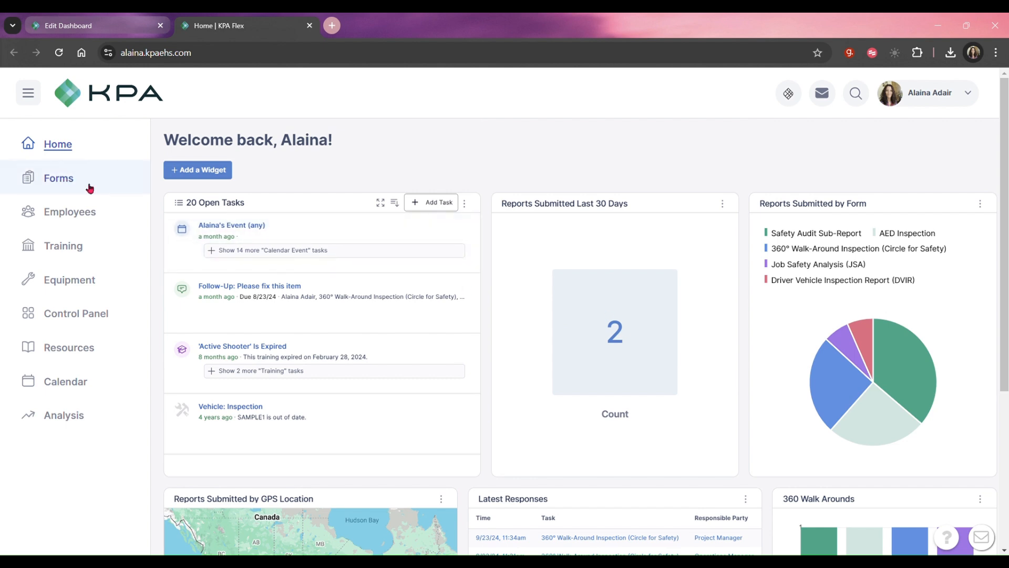
pyautogui.click(63, 257)
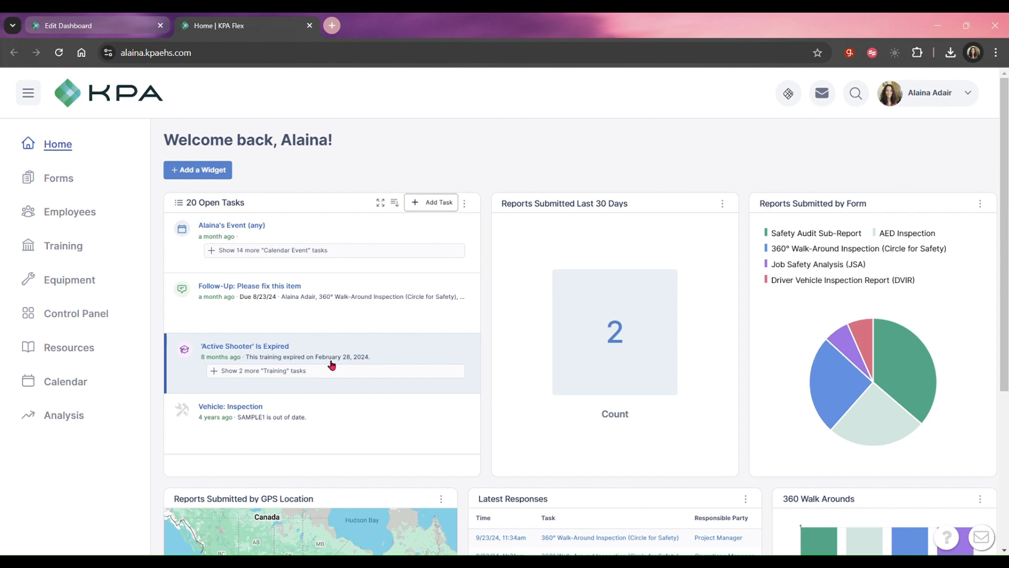
# Return to the Dashboard Editor, show the private widgets and start creating a new widget.
pyautogui.click(114, 26)
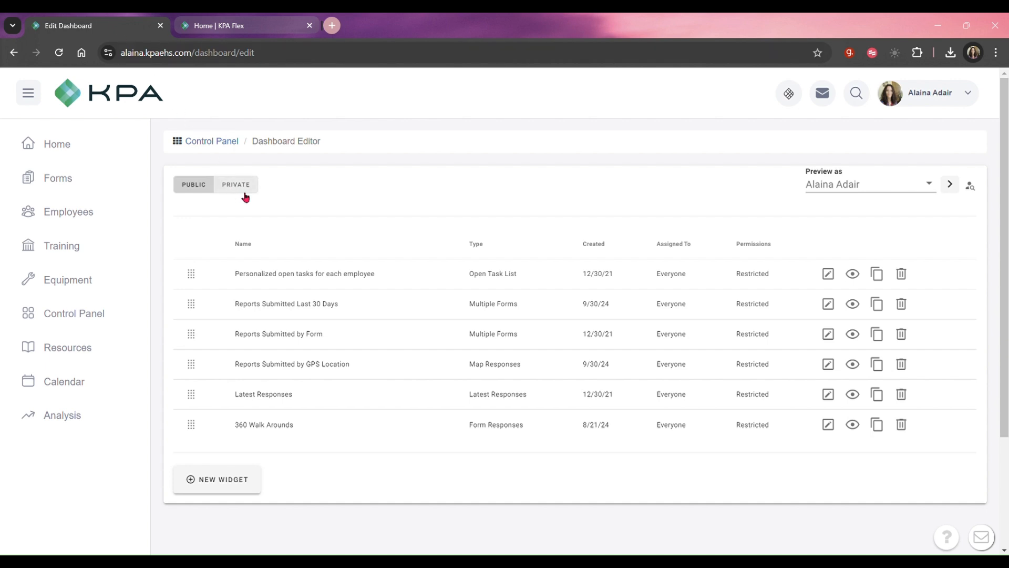
pyautogui.click(193, 190)
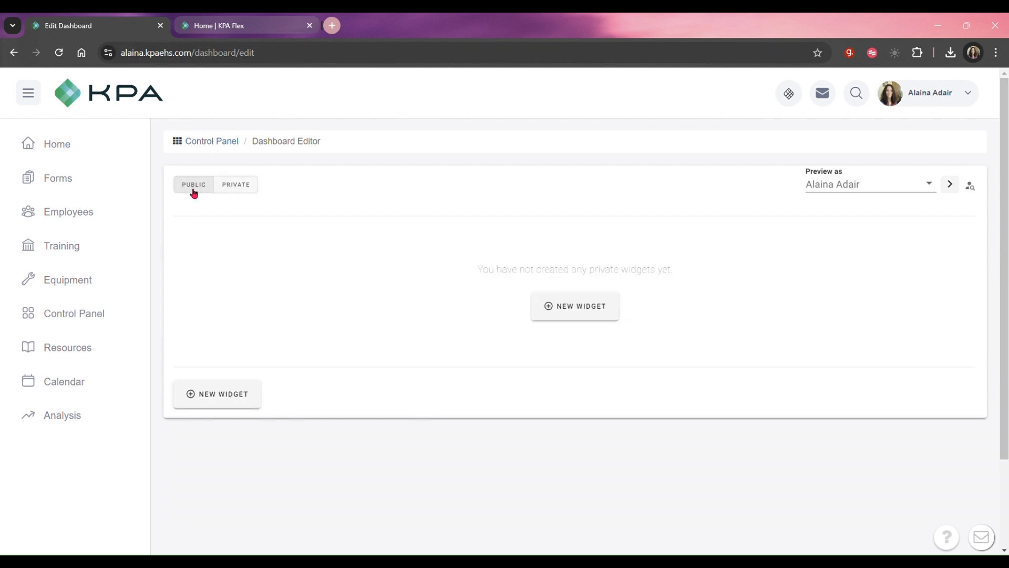
pyautogui.click(245, 186)
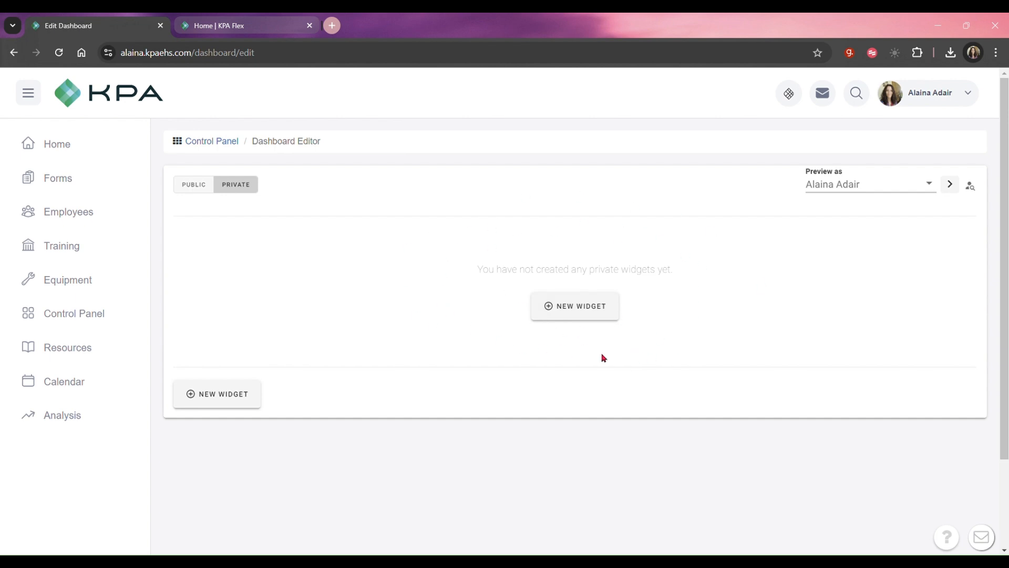
pyautogui.click(581, 310)
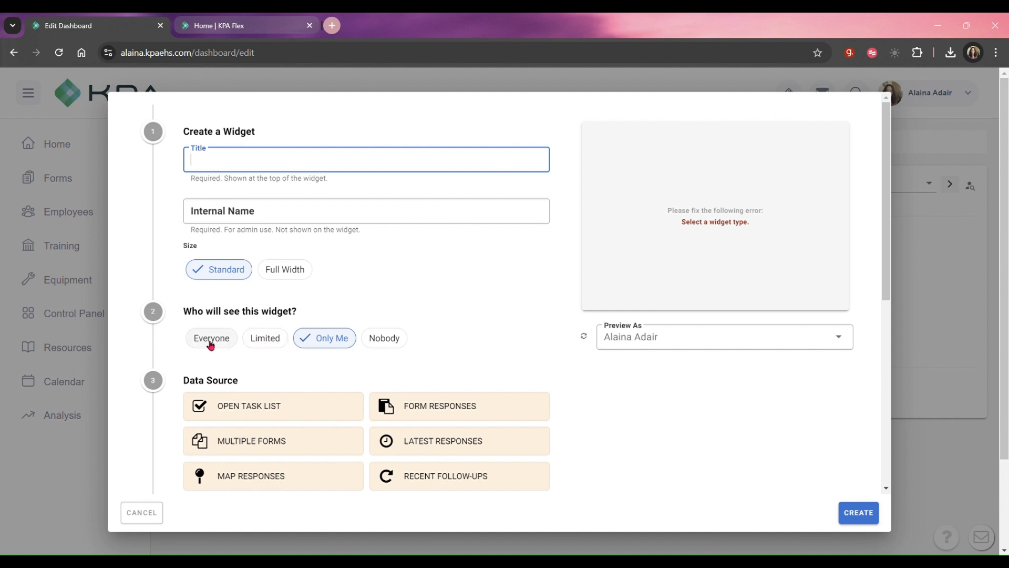
# Limit the new widget's audience to viewers whose role is Foreman.
pyautogui.click(271, 345)
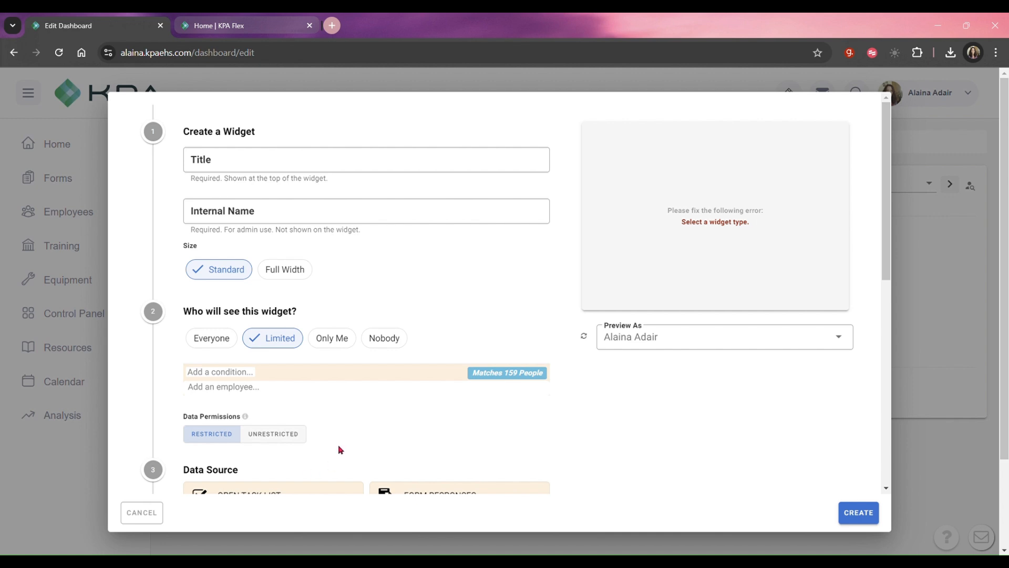
pyautogui.scroll(-1, 338, 445)
pyautogui.click(239, 311)
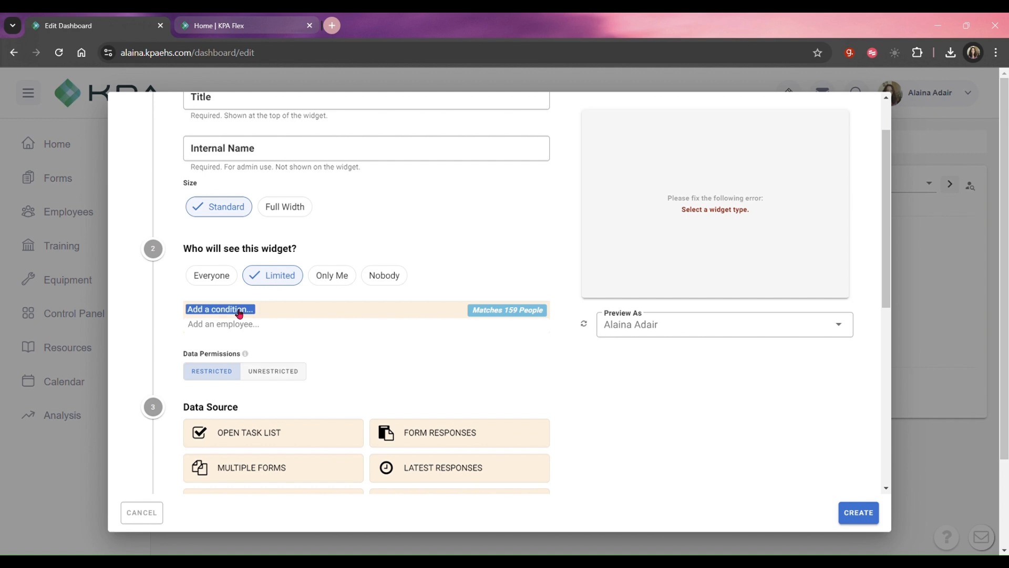
pyautogui.click(239, 313)
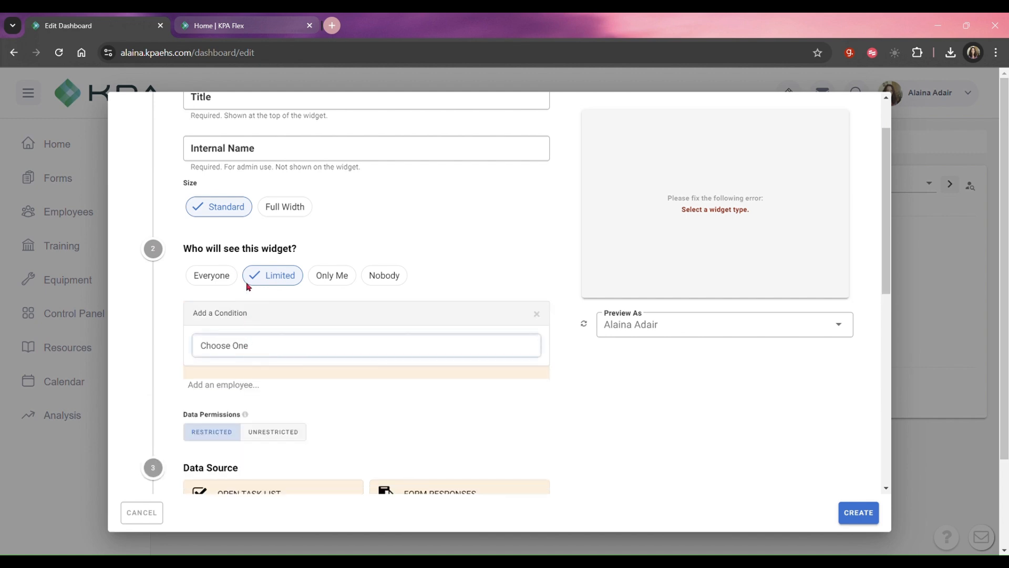
pyautogui.click(288, 345)
pyautogui.click(289, 372)
pyautogui.click(288, 368)
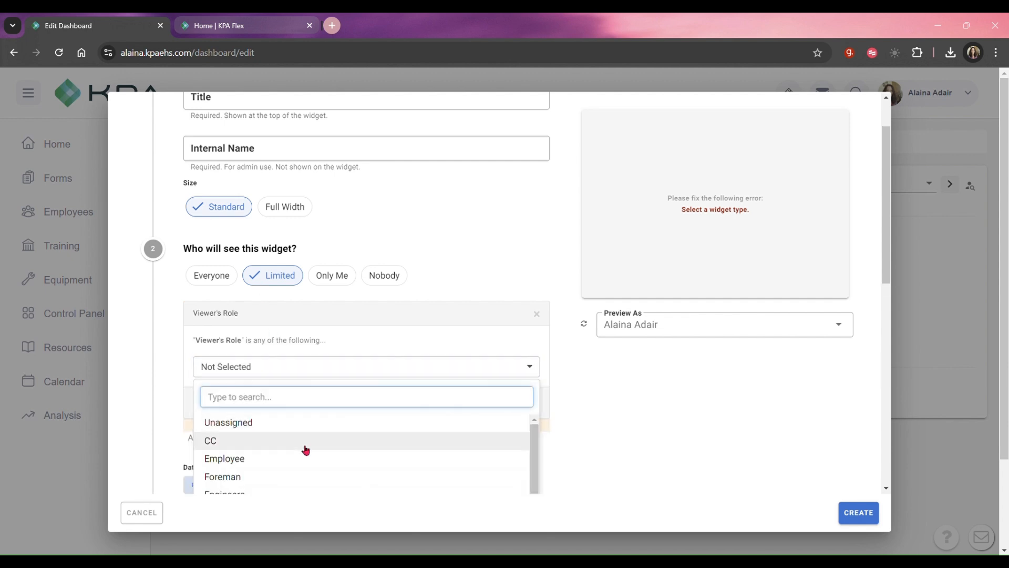
pyautogui.scroll(-1, 304, 448)
pyautogui.click(299, 430)
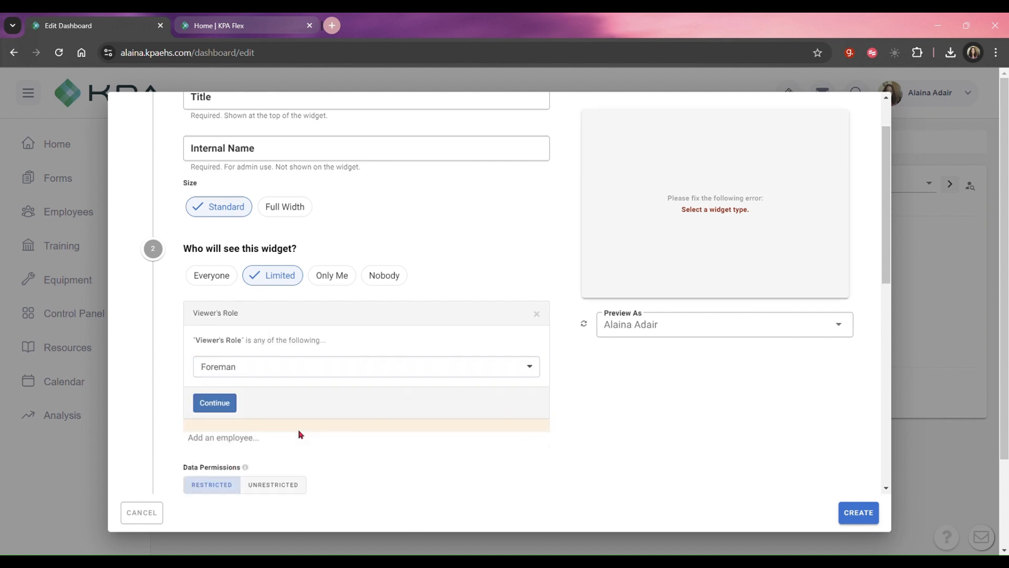
pyautogui.click(206, 402)
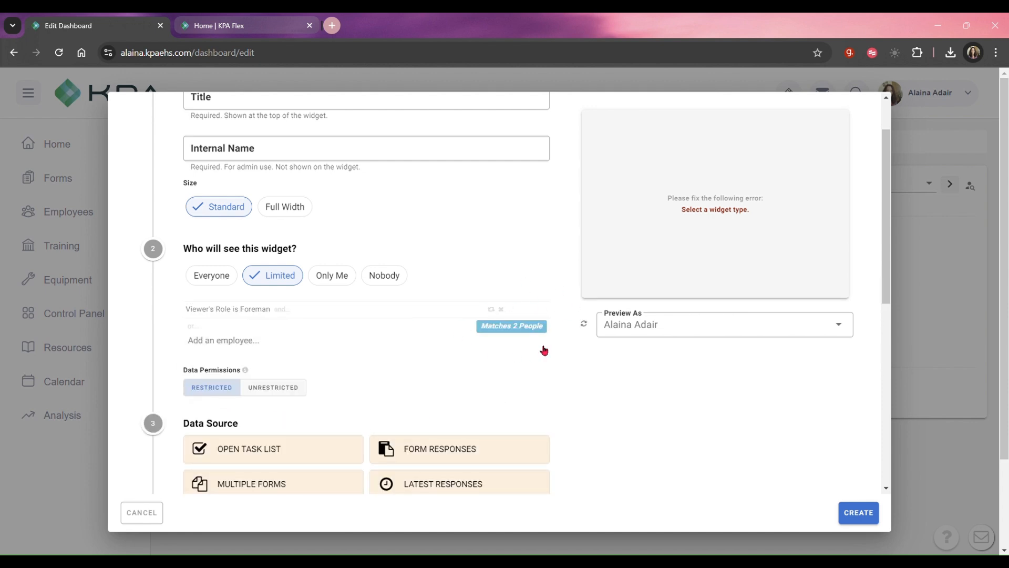
# Open the Roles & Permissions page in the second browser tab, keeping the widget draft open.
pyautogui.scroll(-2, 484, 362)
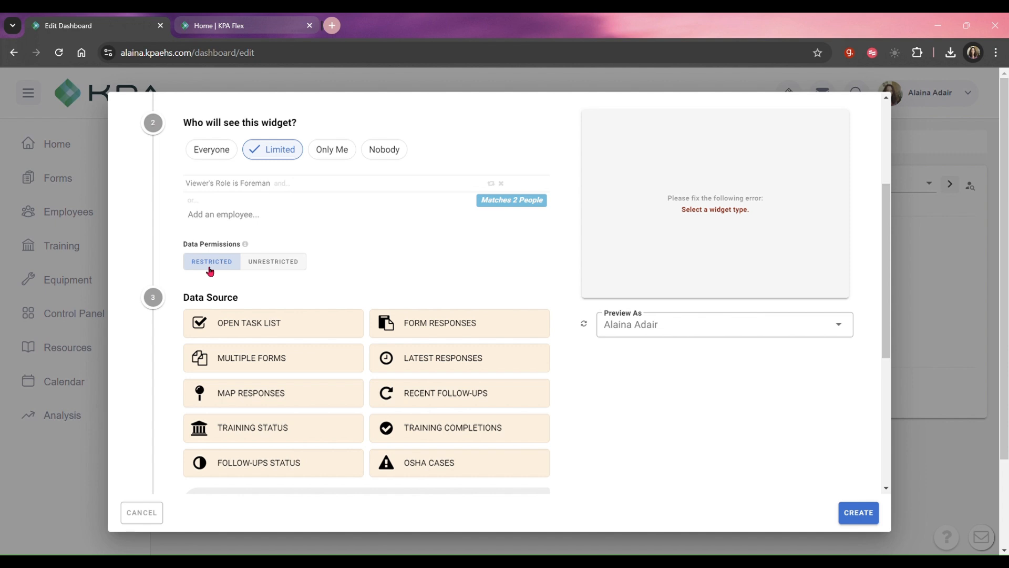
pyautogui.click(221, 28)
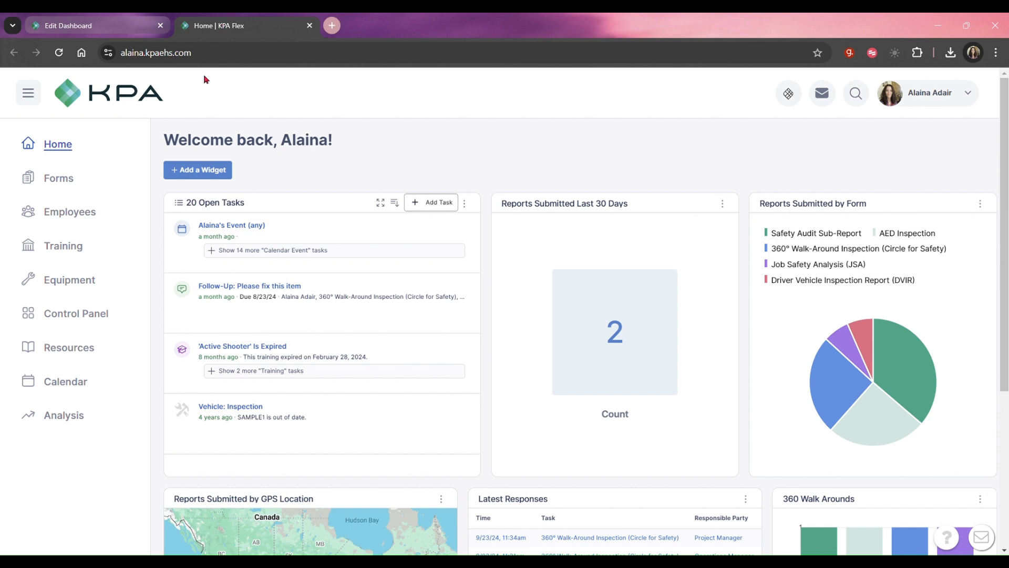
pyautogui.click(104, 315)
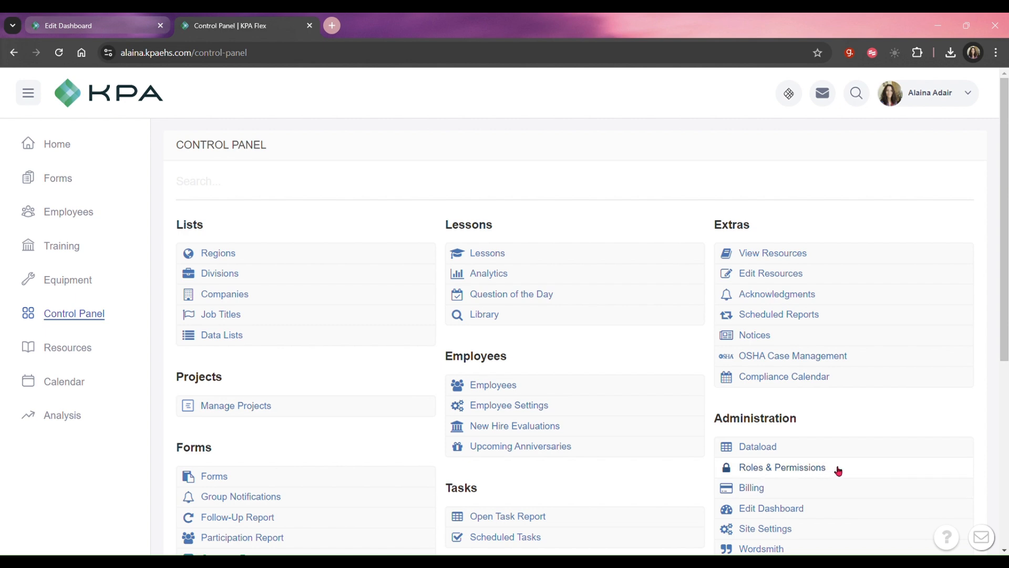
pyautogui.click(838, 470)
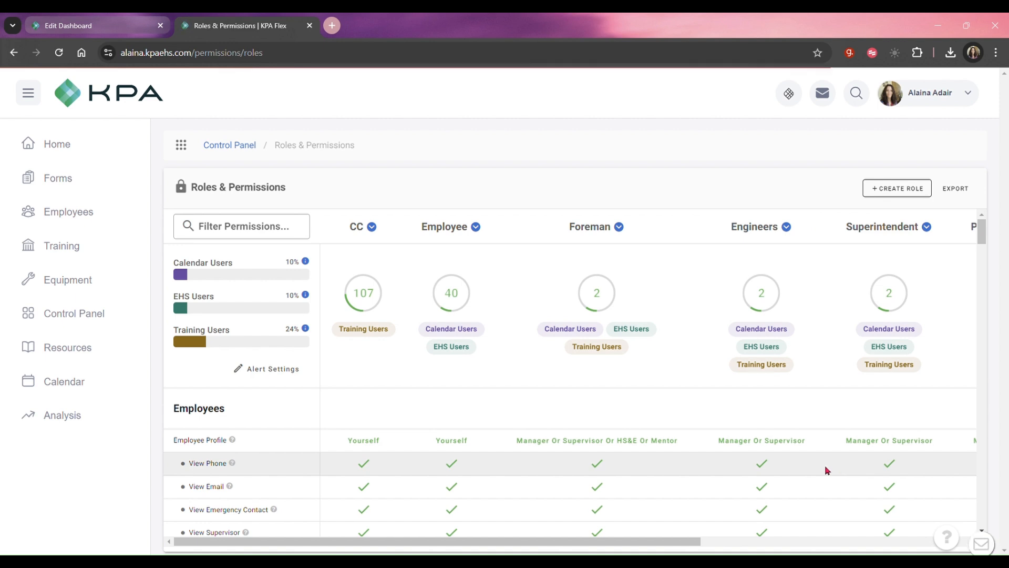
# Open the Foreman role's View Employee's Training permission for editing in the Training section.
pyautogui.doubleClick(198, 422)
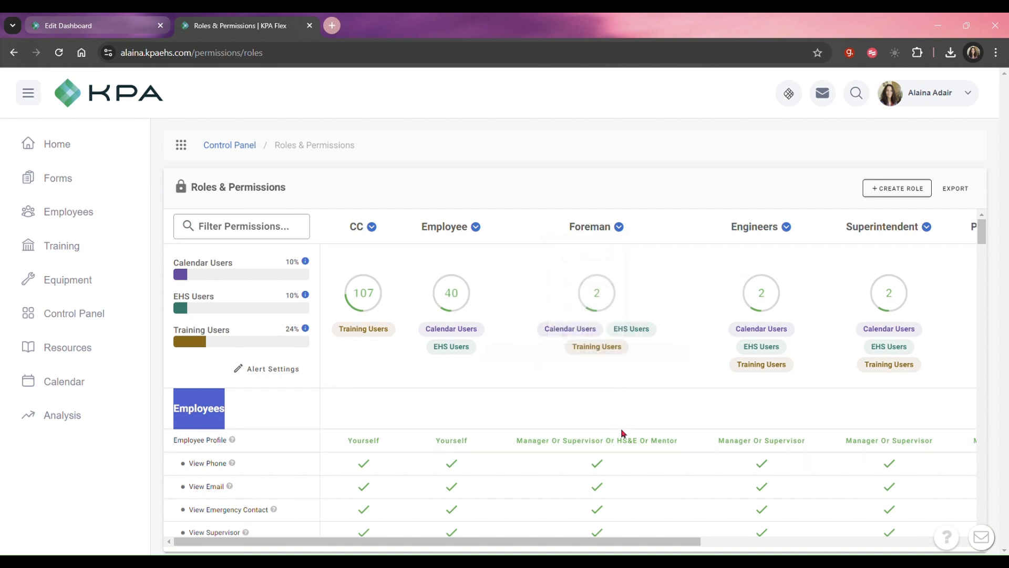
pyautogui.scroll(-3, 625, 421)
pyautogui.scroll(-15, 623, 400)
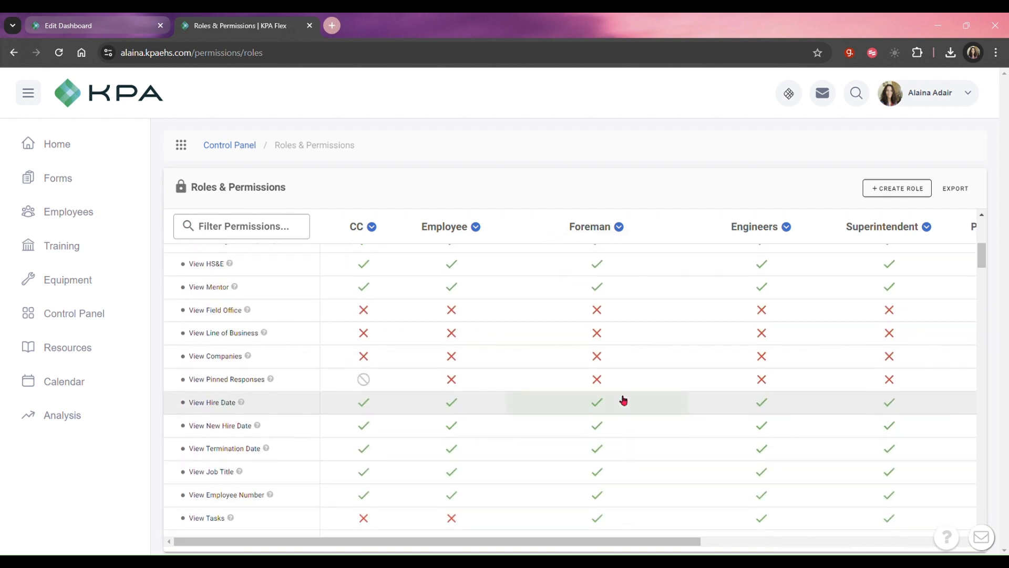
pyautogui.scroll(-15, 620, 399)
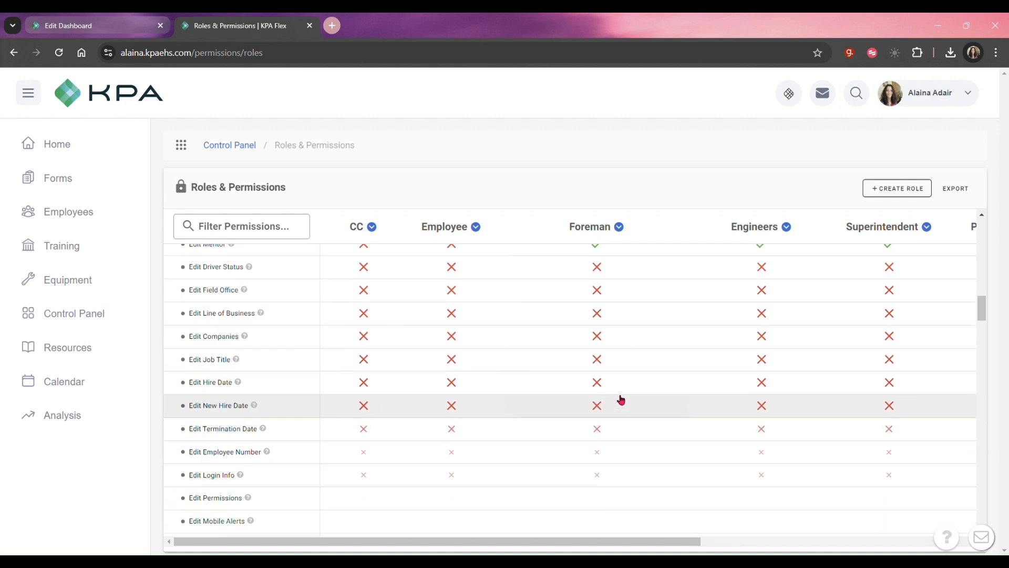
pyautogui.scroll(-5, 616, 398)
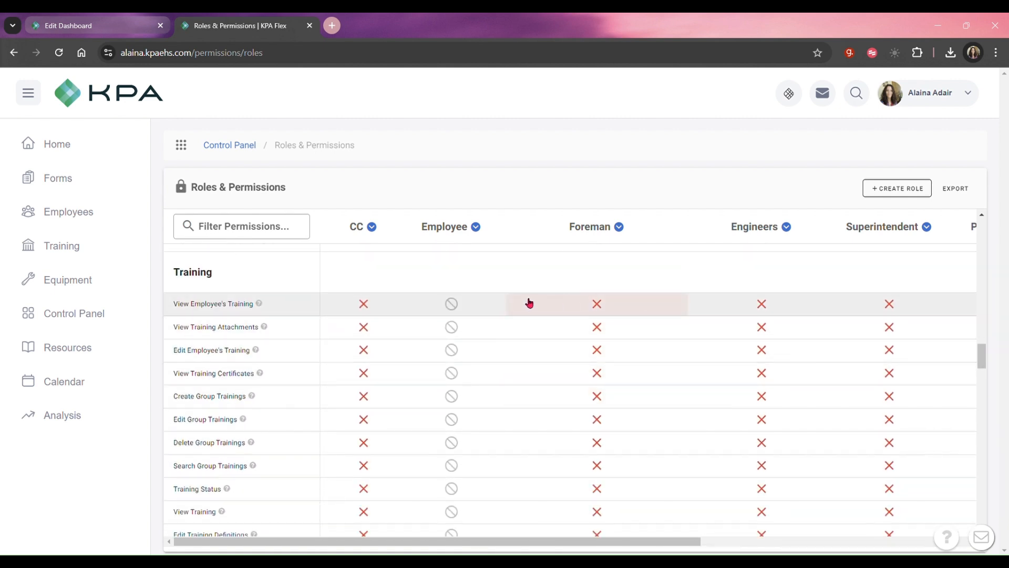
pyautogui.click(610, 310)
# Try limiting the Foreman's View Employee's Training permission with a Mentor condition, and remove that condition.
pyautogui.click(419, 322)
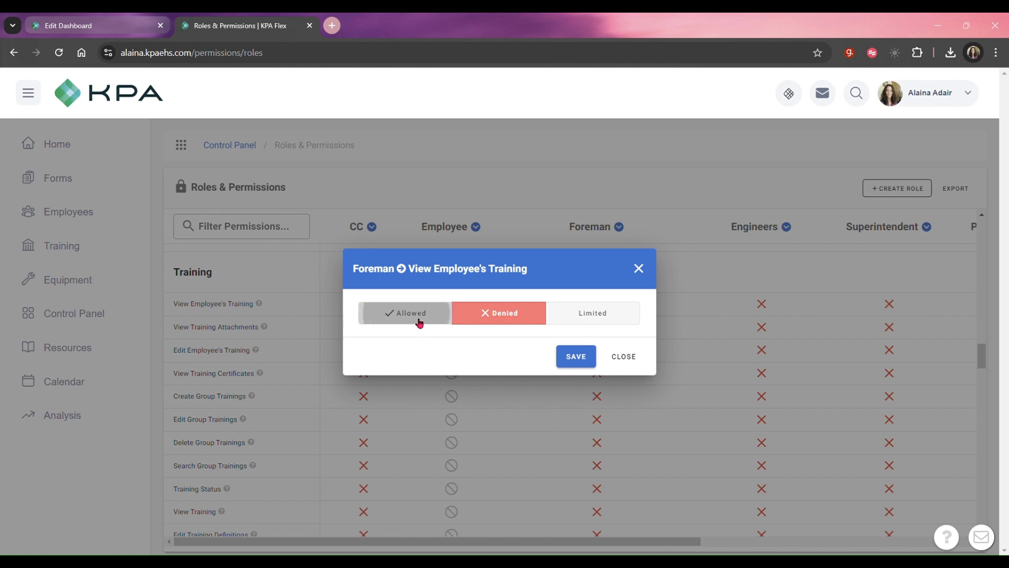
pyautogui.click(583, 316)
pyautogui.click(415, 337)
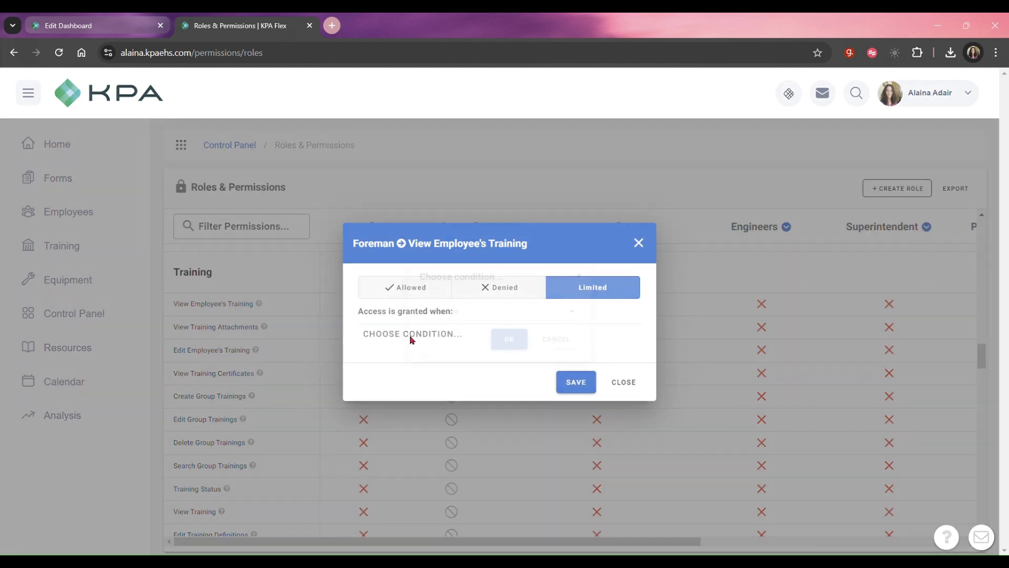
pyautogui.click(439, 312)
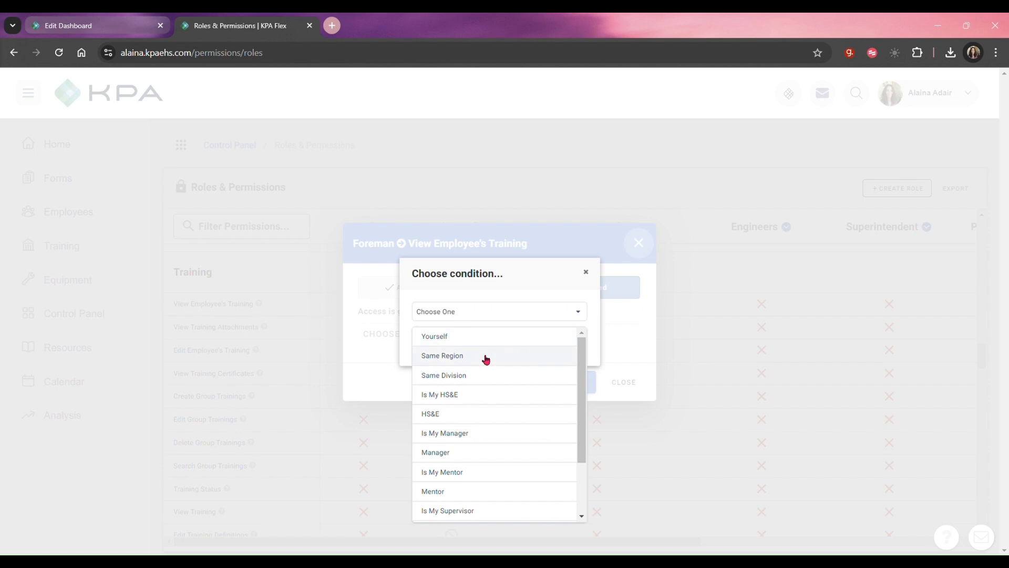
pyautogui.scroll(-3, 526, 395)
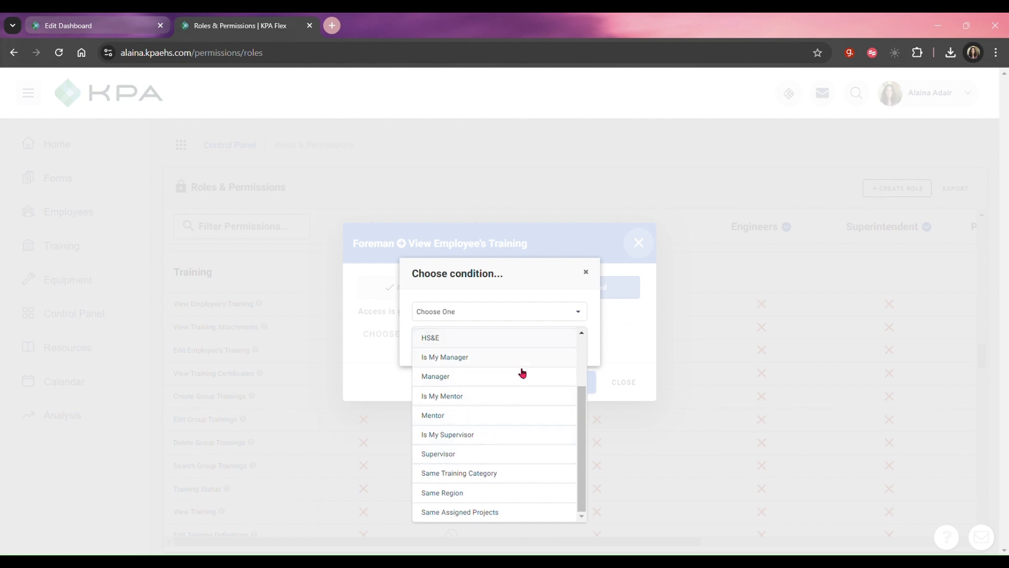
pyautogui.click(488, 416)
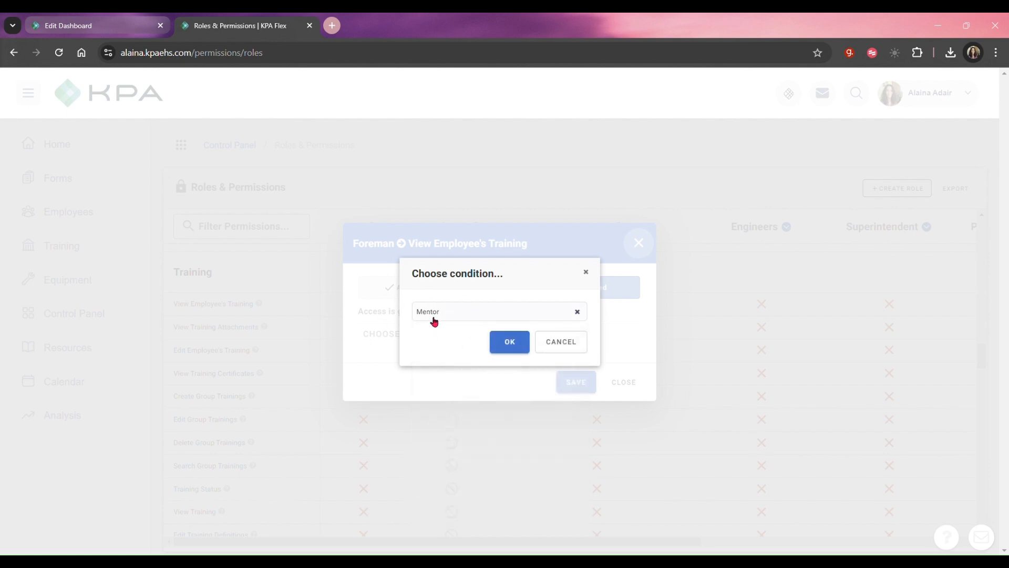
pyautogui.click(509, 347)
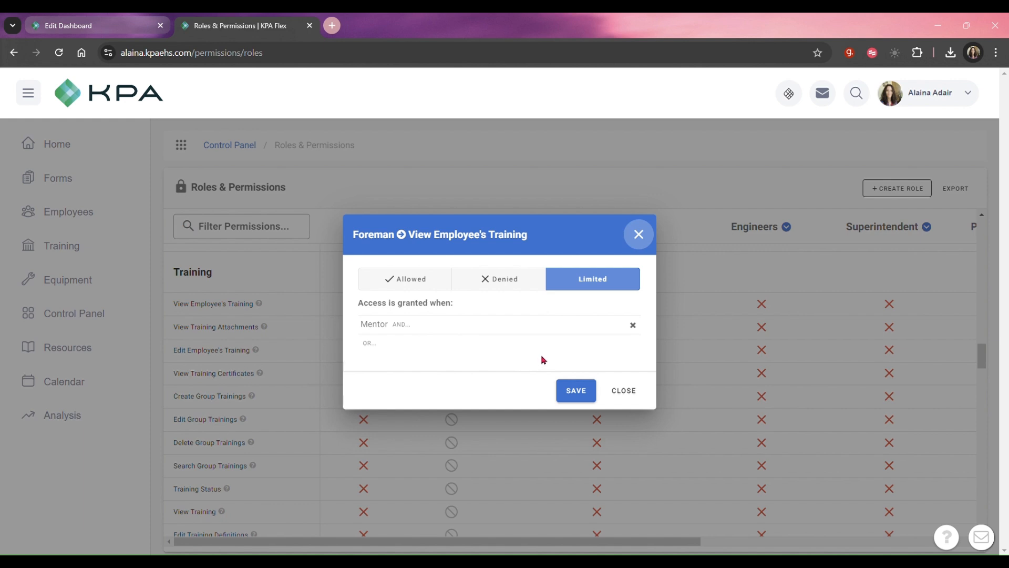
pyautogui.click(633, 325)
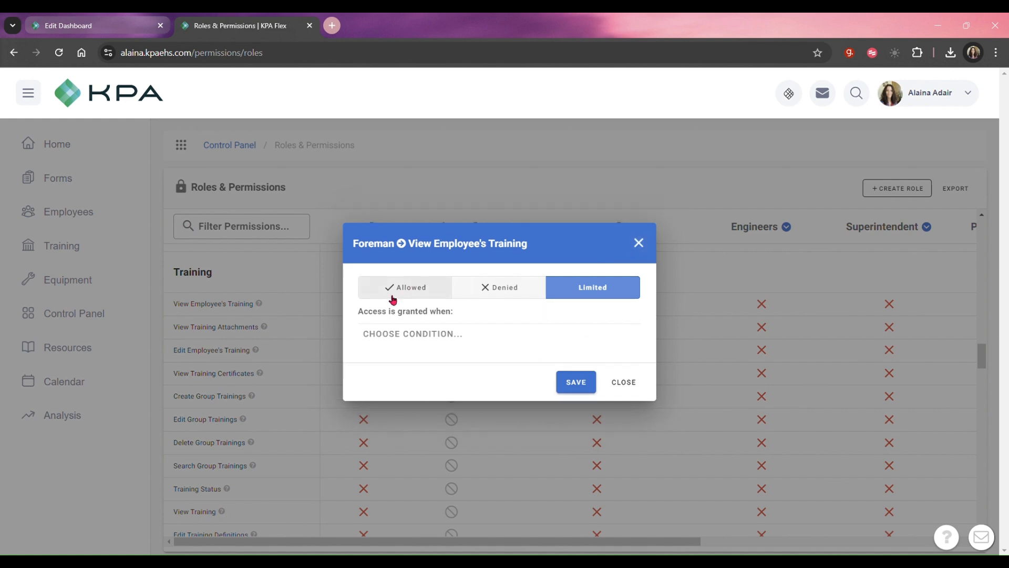
# Set the Foreman's View Employee's Training permission to Allowed and save it.
pyautogui.click(395, 281)
pyautogui.click(561, 363)
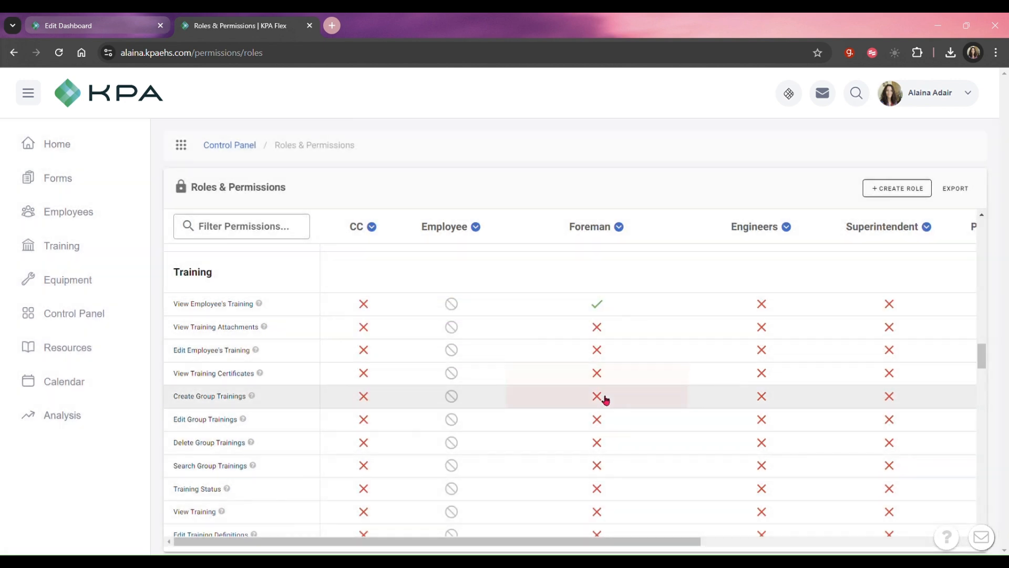
# Set the Foreman role's View Responses permission in the Forms section to Limited, with 360° Walk-Around Inspection (Circle for Safety) also set to Limited.
pyautogui.scroll(-1, 615, 352)
pyautogui.scroll(-5, 610, 348)
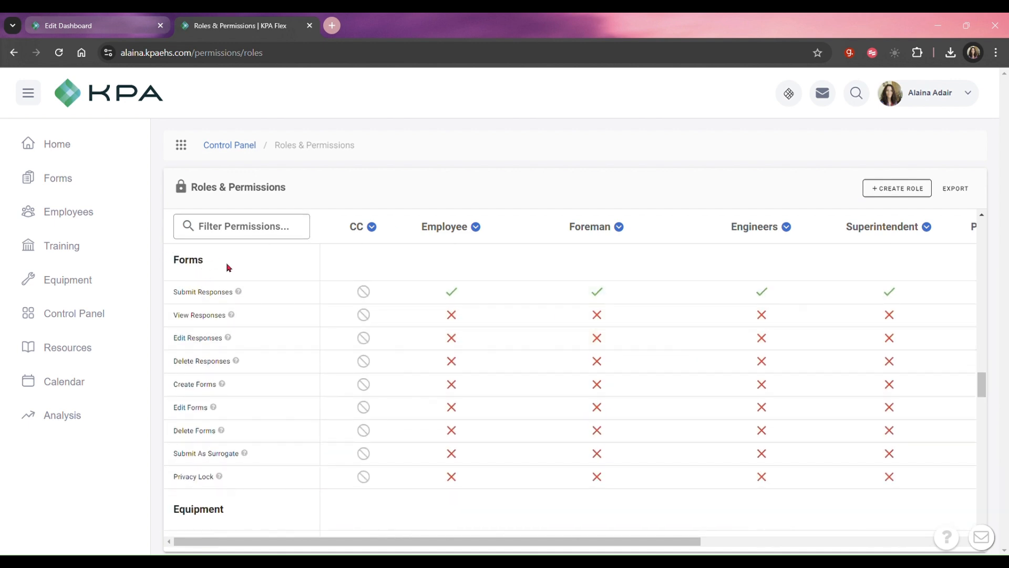
pyautogui.click(613, 329)
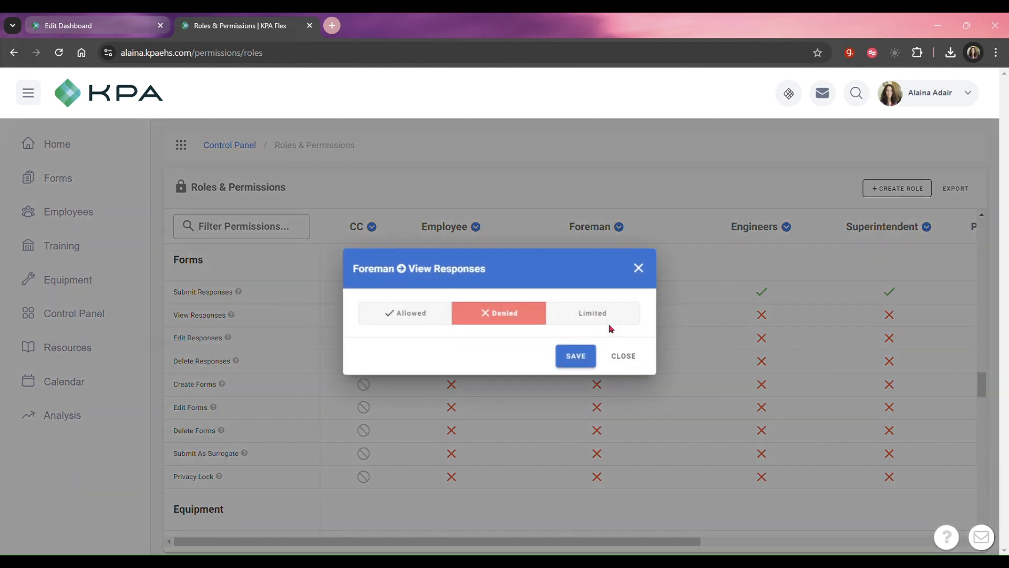
pyautogui.click(392, 314)
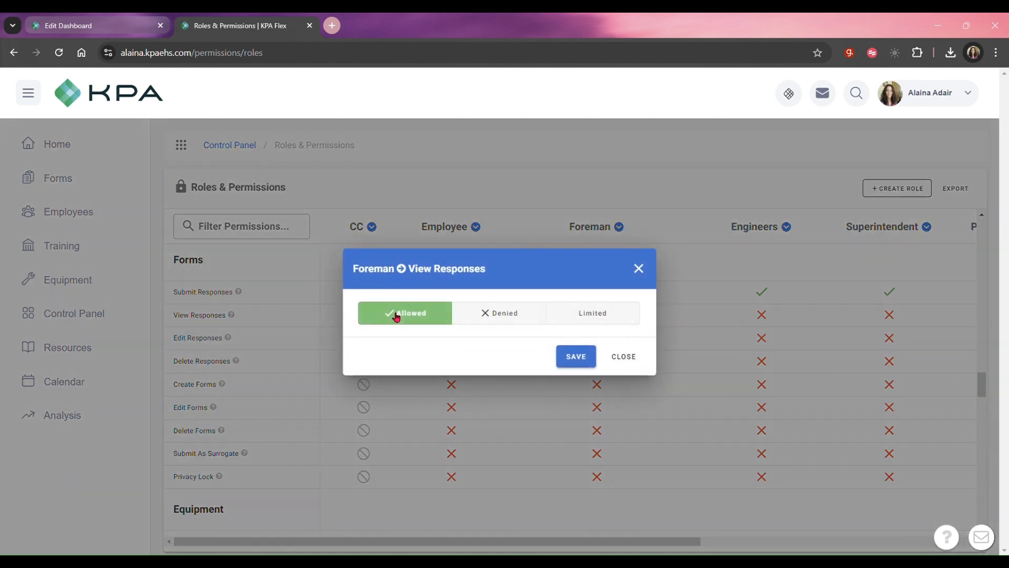
pyautogui.click(590, 322)
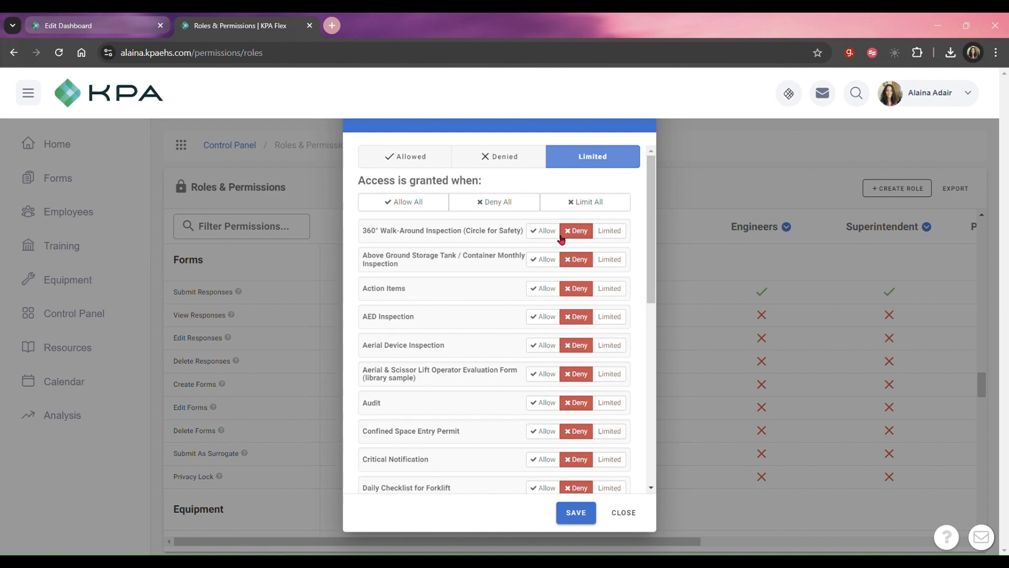
pyautogui.click(539, 236)
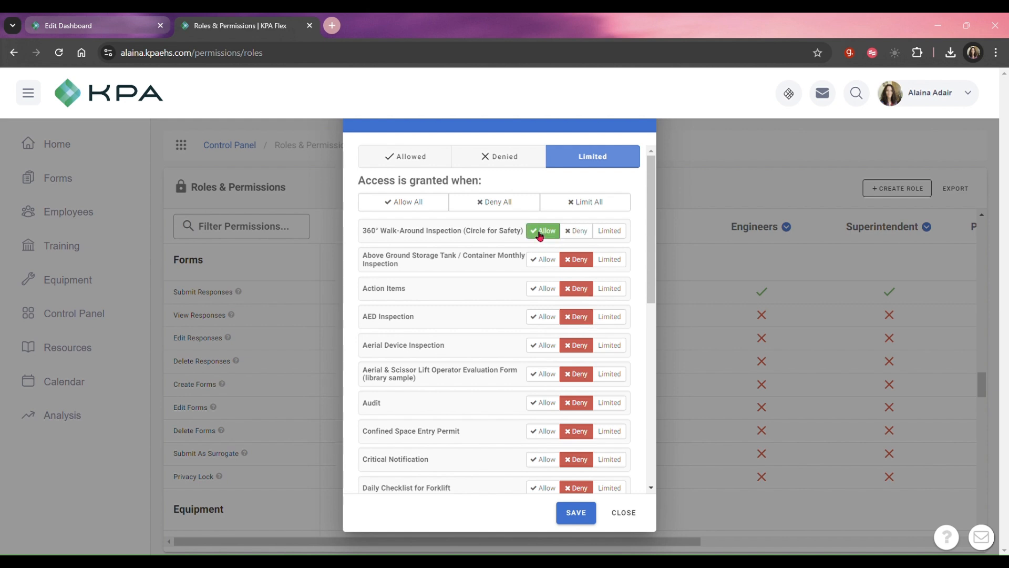
pyautogui.click(628, 239)
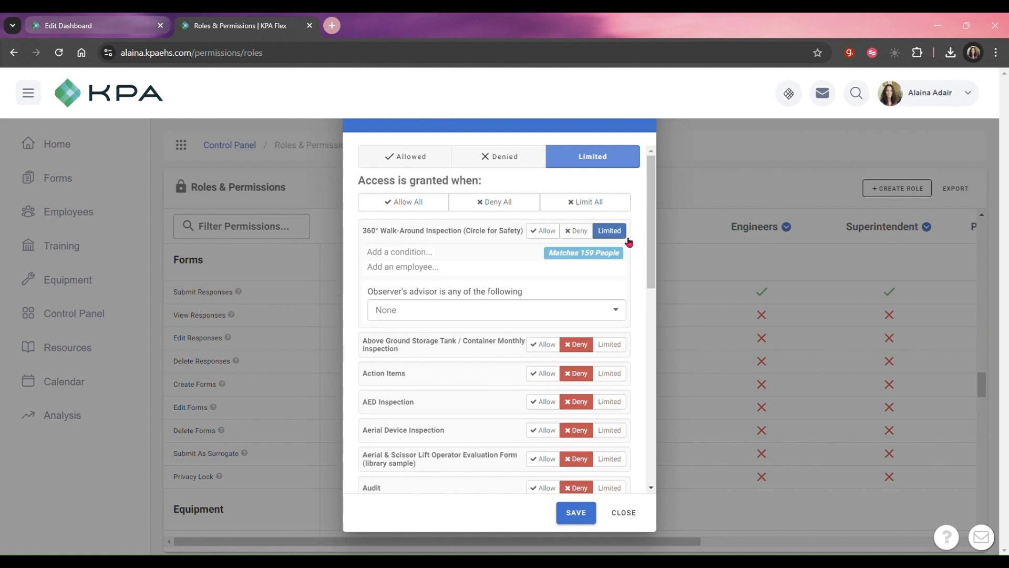
# Try Supervisor as the observer's advisor for the 360° Walk-Around Inspection form, and reset it to None.
pyautogui.click(556, 317)
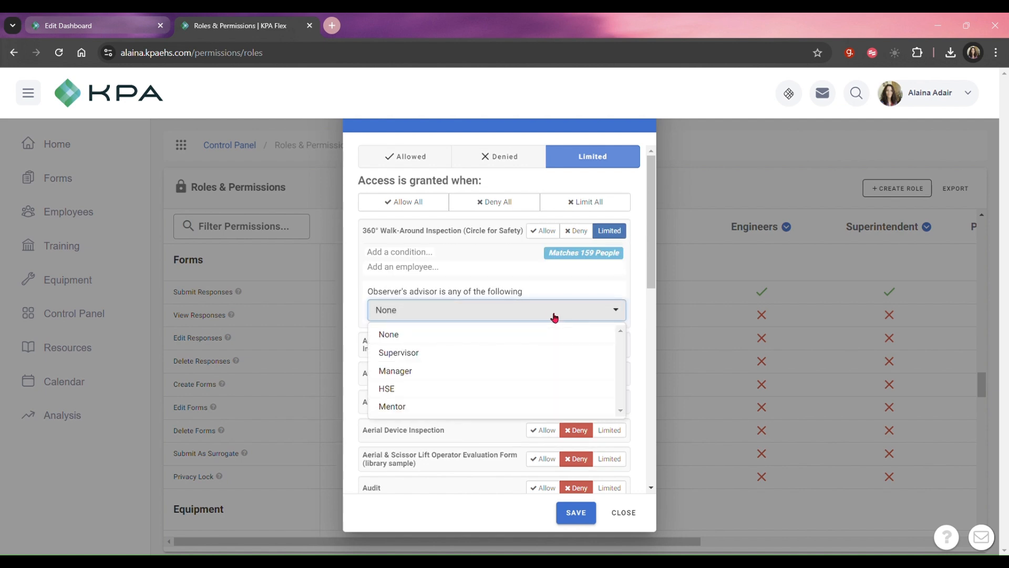
pyautogui.click(566, 359)
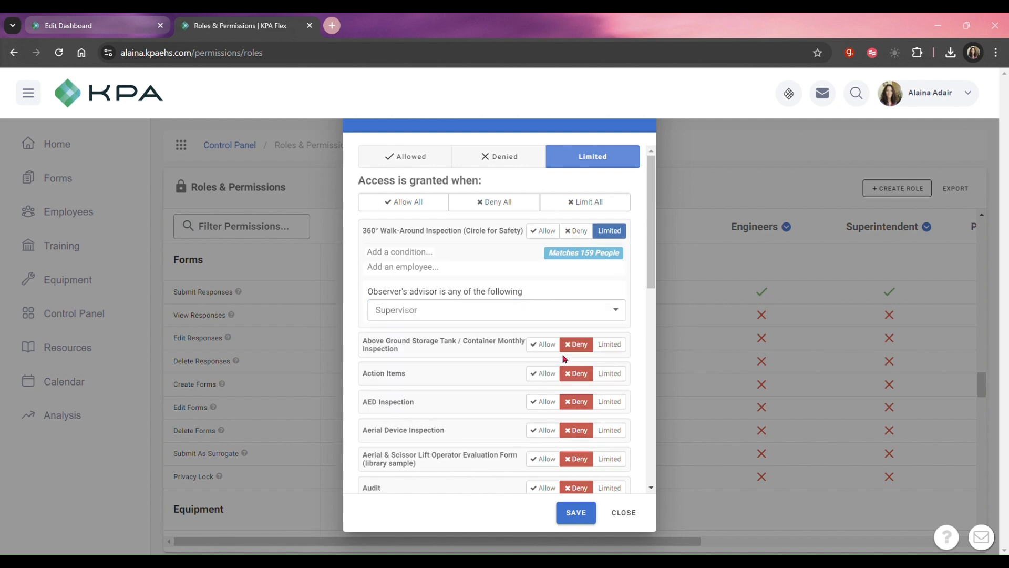
pyautogui.click(496, 314)
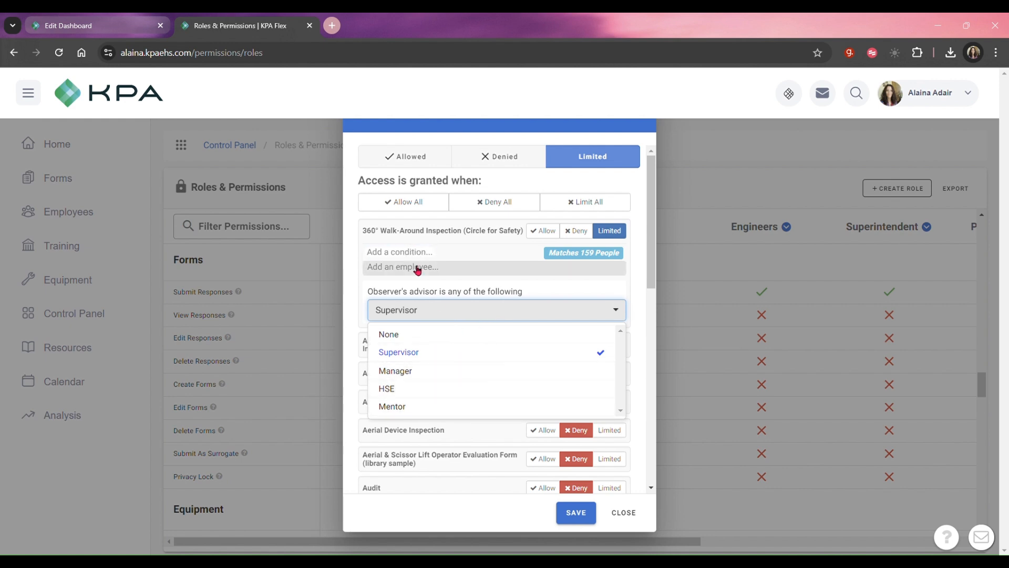
pyautogui.click(434, 267)
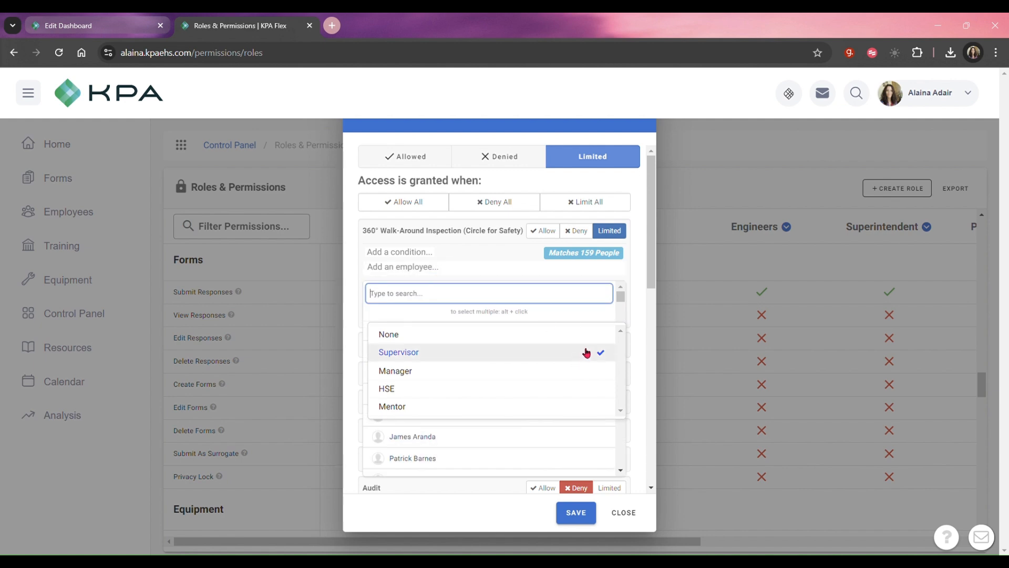
pyautogui.click(545, 333)
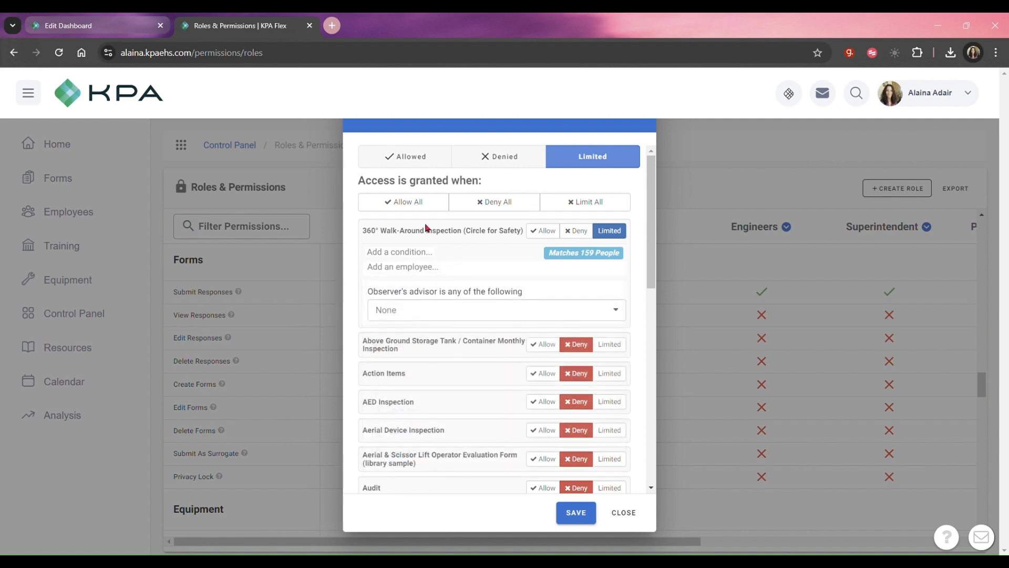
# Limit the 360° Walk-Around Inspection form's response access to Matches Self.
pyautogui.click(411, 267)
pyautogui.click(458, 332)
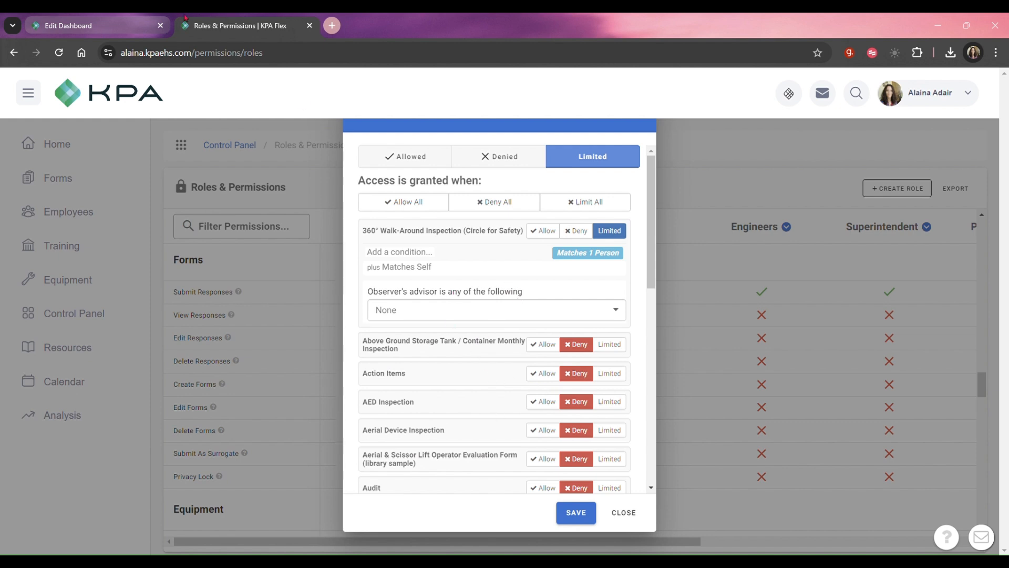
# Return to the foreman widget draft, try Unrestricted data permissions, and discard the draft.
pyautogui.click(68, 18)
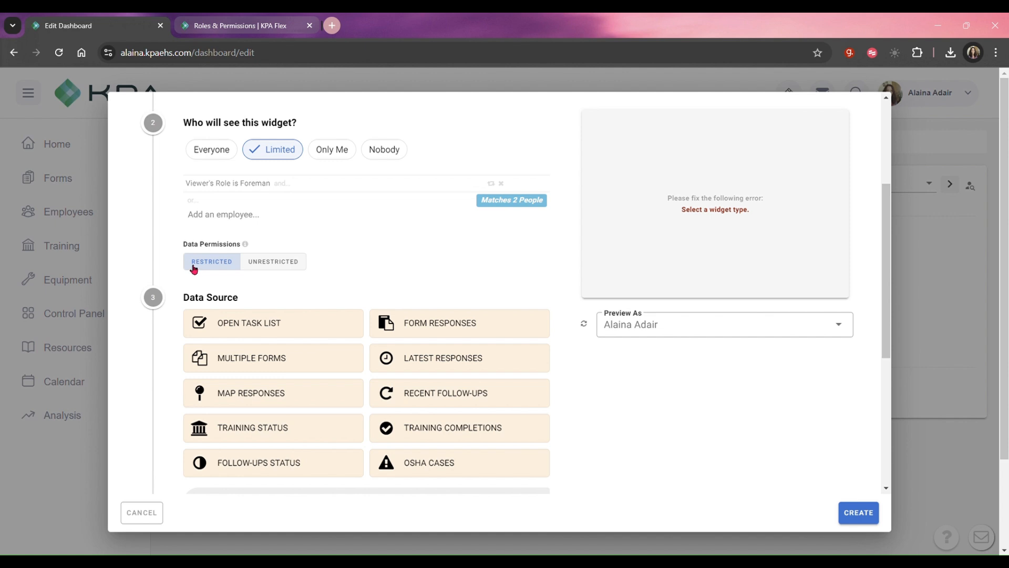
pyautogui.click(271, 266)
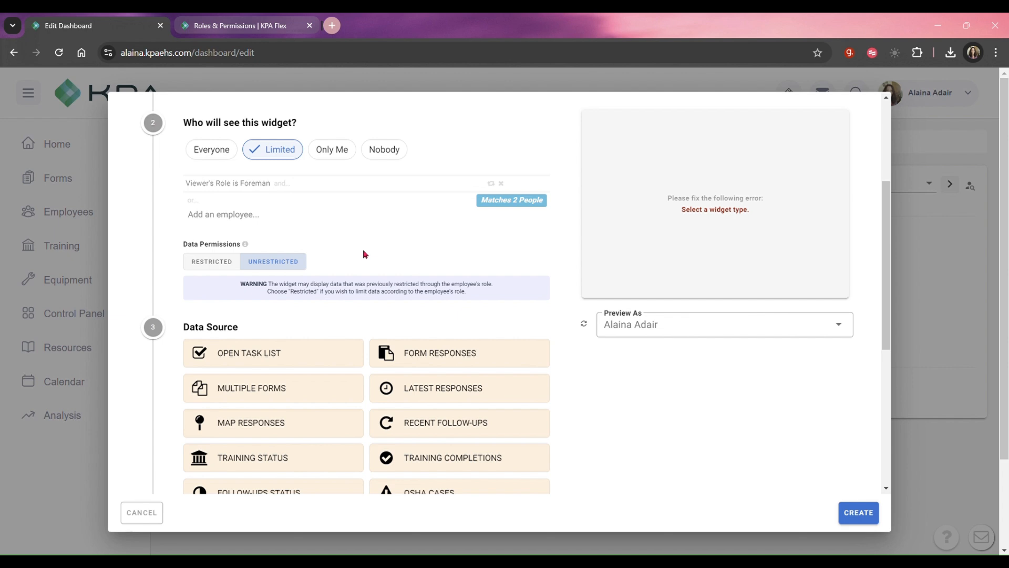
pyautogui.click(143, 519)
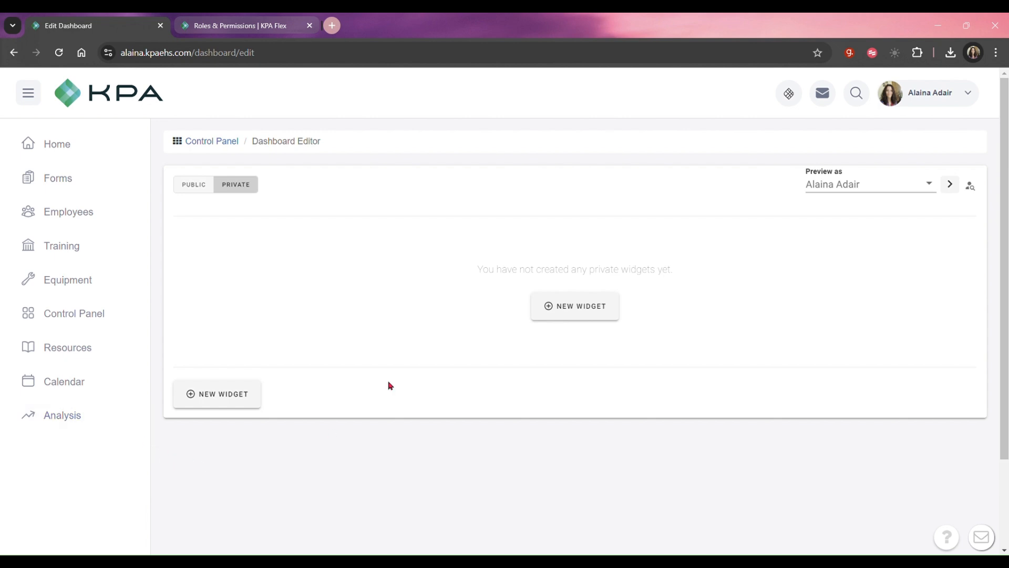
# Start a new private widget visible to Only Me, with Multiple Forms as its data source.
pyautogui.click(552, 311)
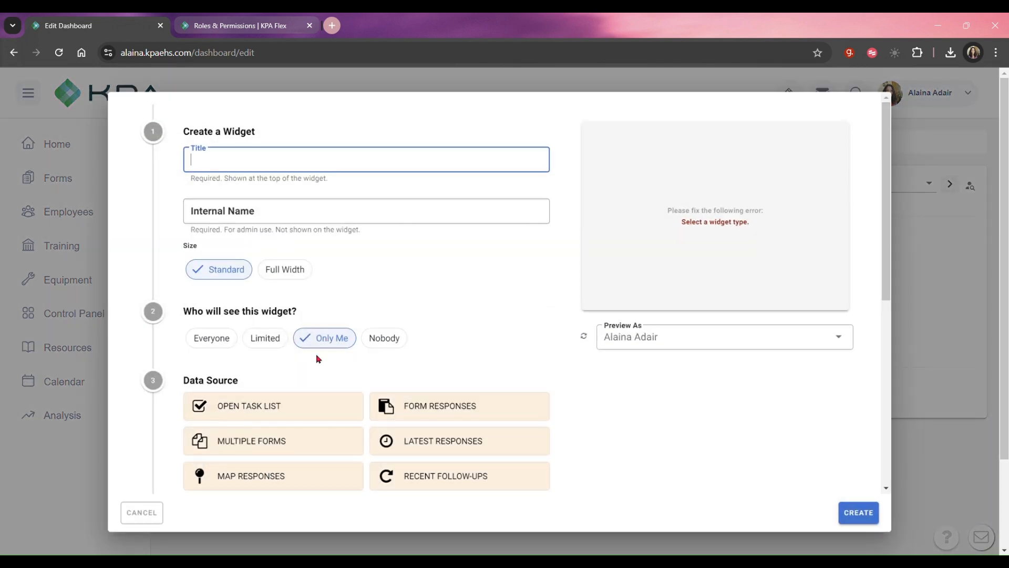
pyautogui.scroll(-3, 367, 446)
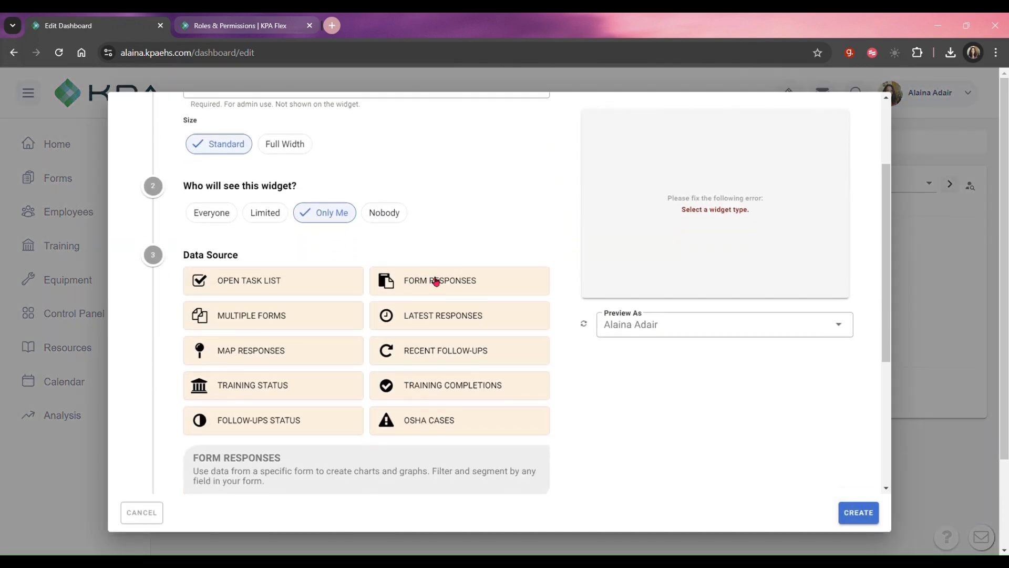
pyautogui.click(308, 320)
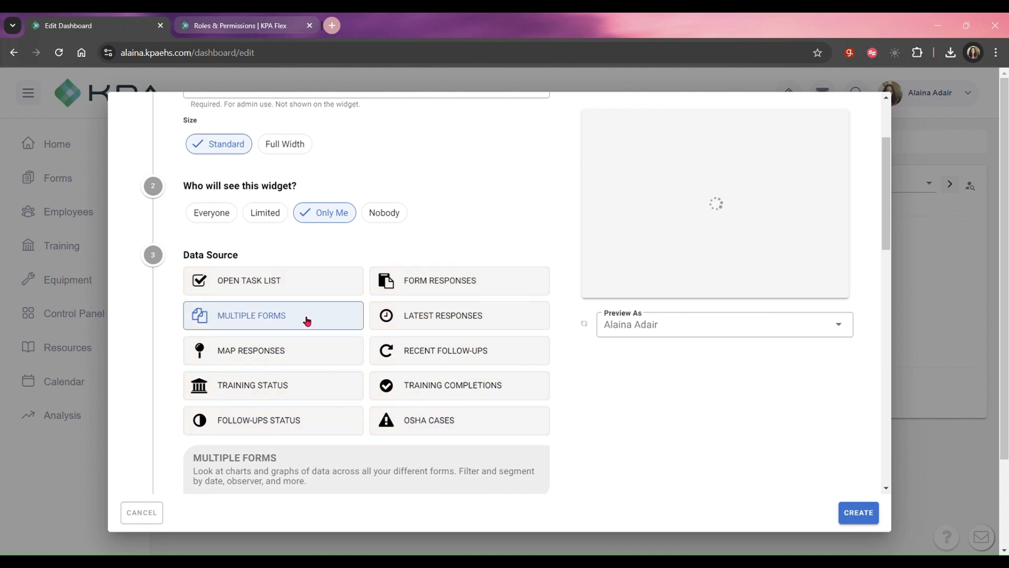
# Segment the Multiple Forms widget by Form and create it.
pyautogui.scroll(-9, 308, 321)
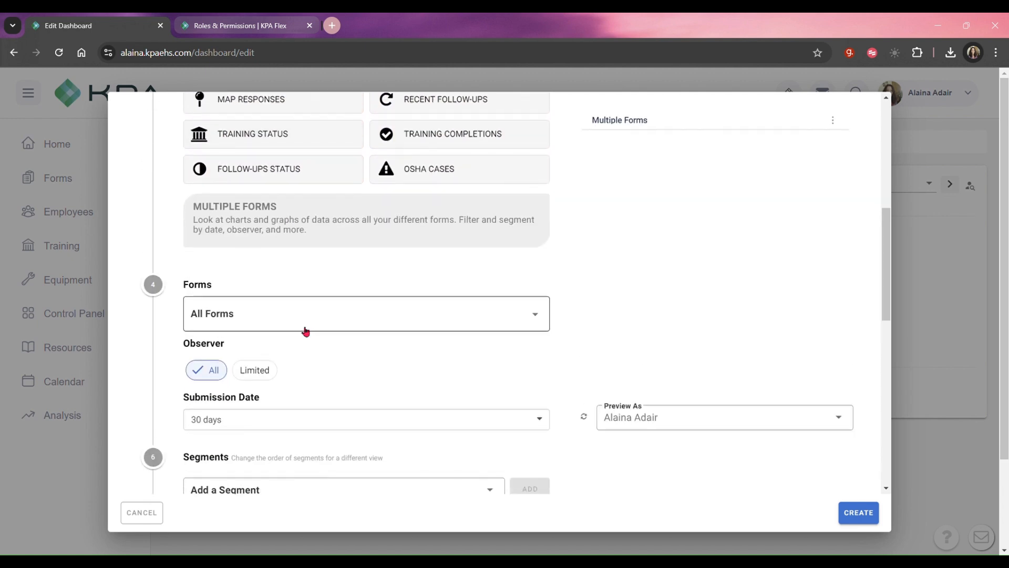
pyautogui.scroll(-3, 309, 337)
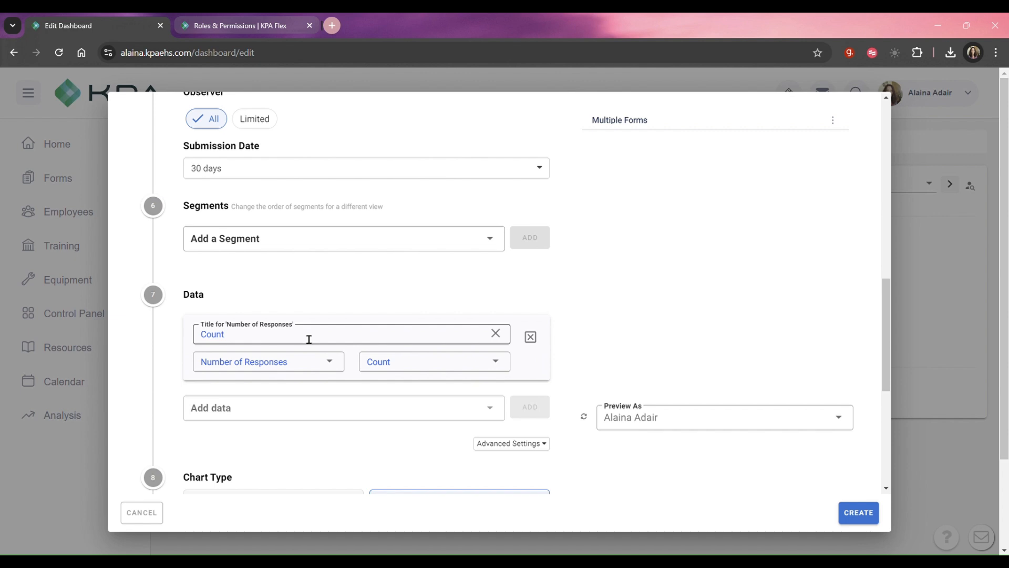
pyautogui.scroll(-1, 309, 337)
pyautogui.click(344, 188)
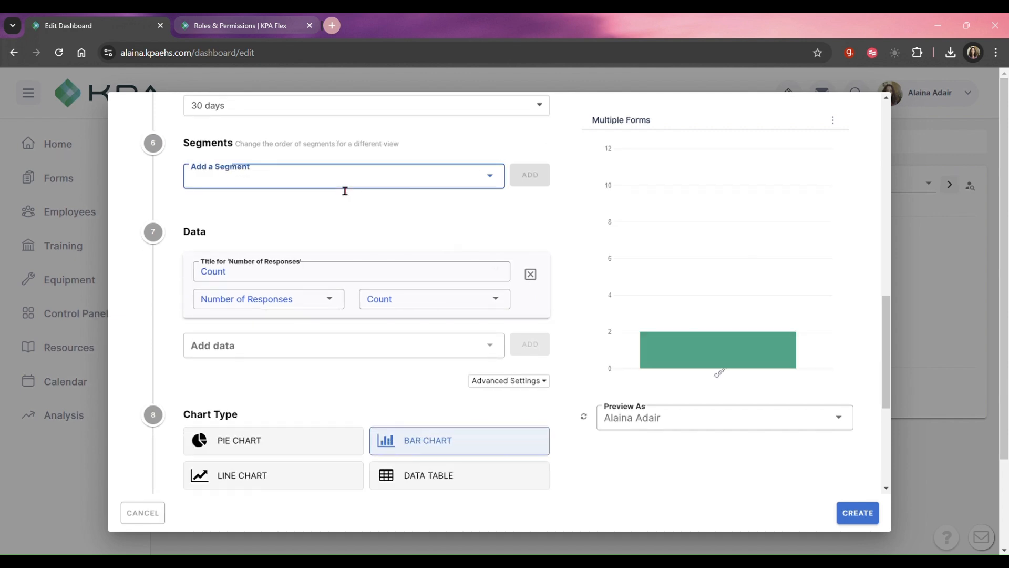
pyautogui.click(315, 191)
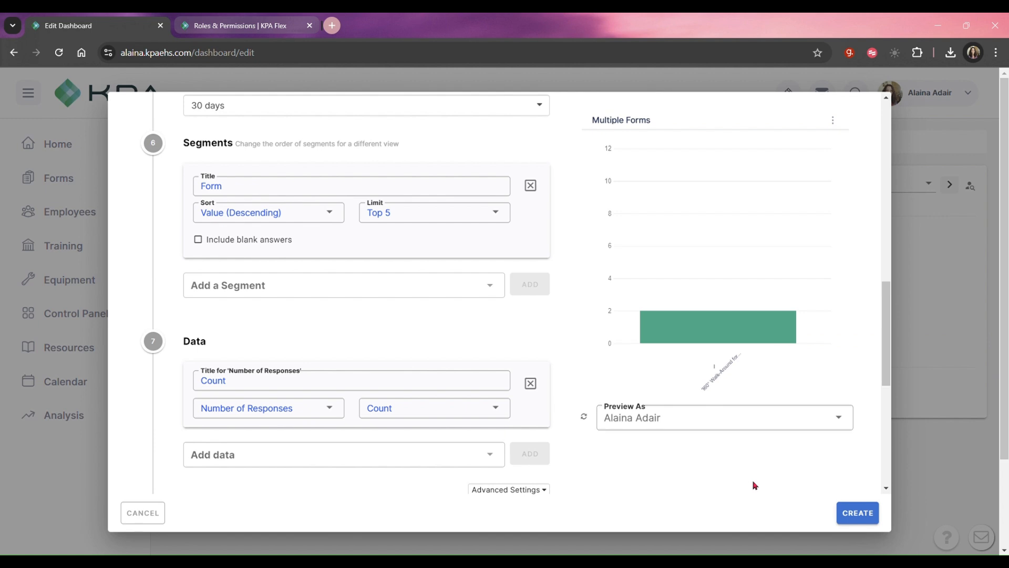
pyautogui.click(859, 519)
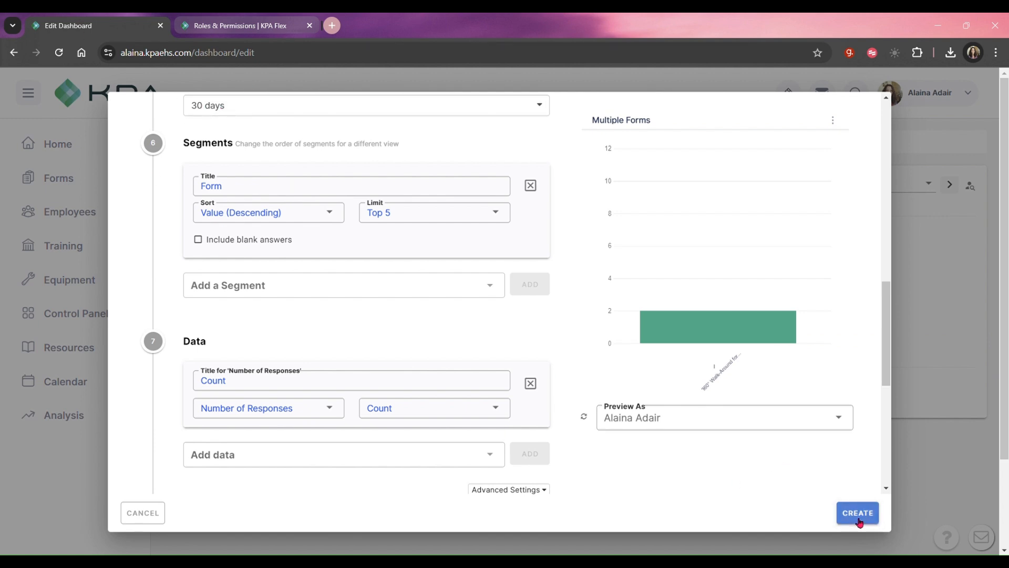
pyautogui.click(859, 520)
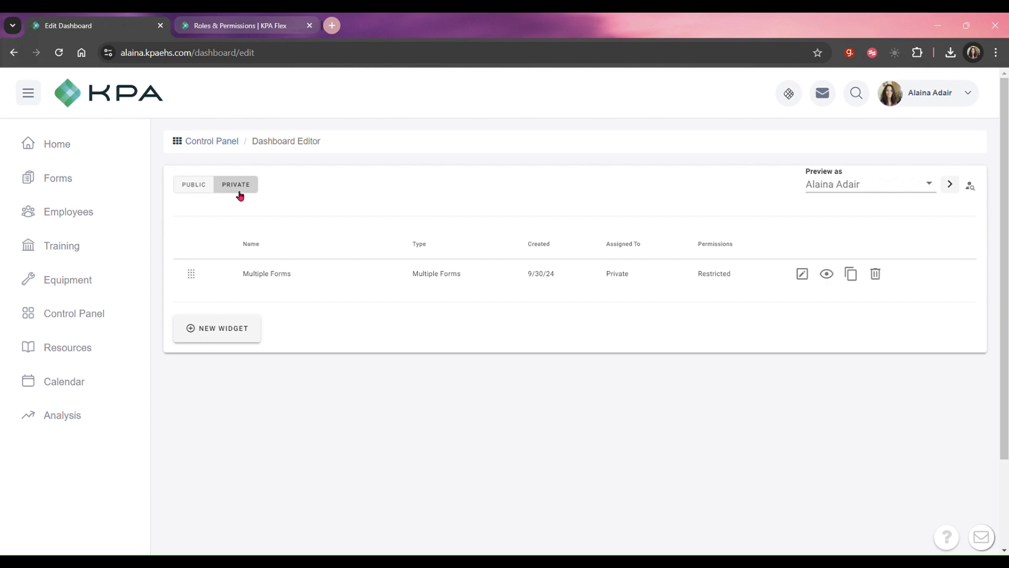
# Review the public widget list and examine the widgets on the Home dashboard.
pyautogui.click(213, 188)
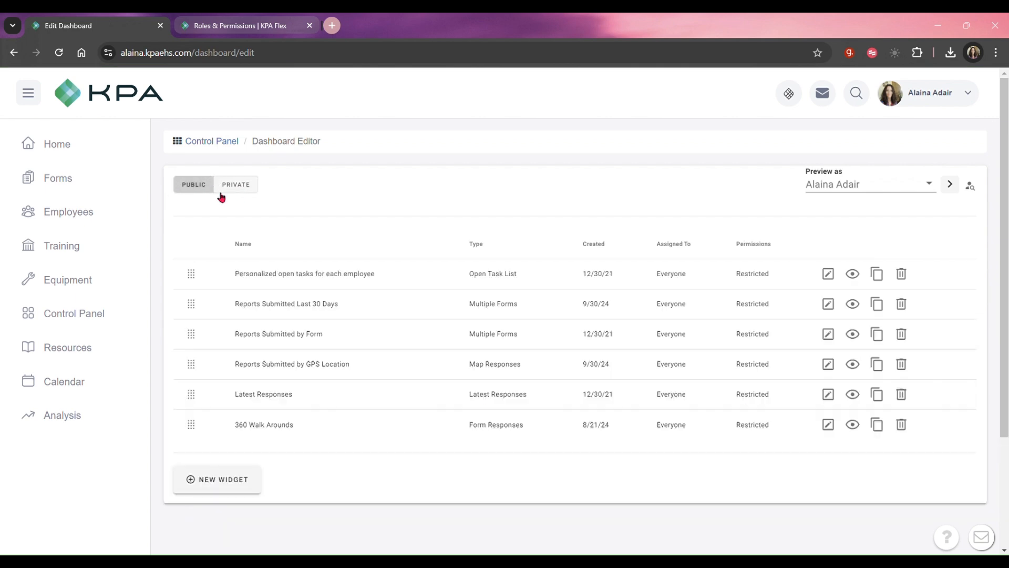
pyautogui.click(71, 148)
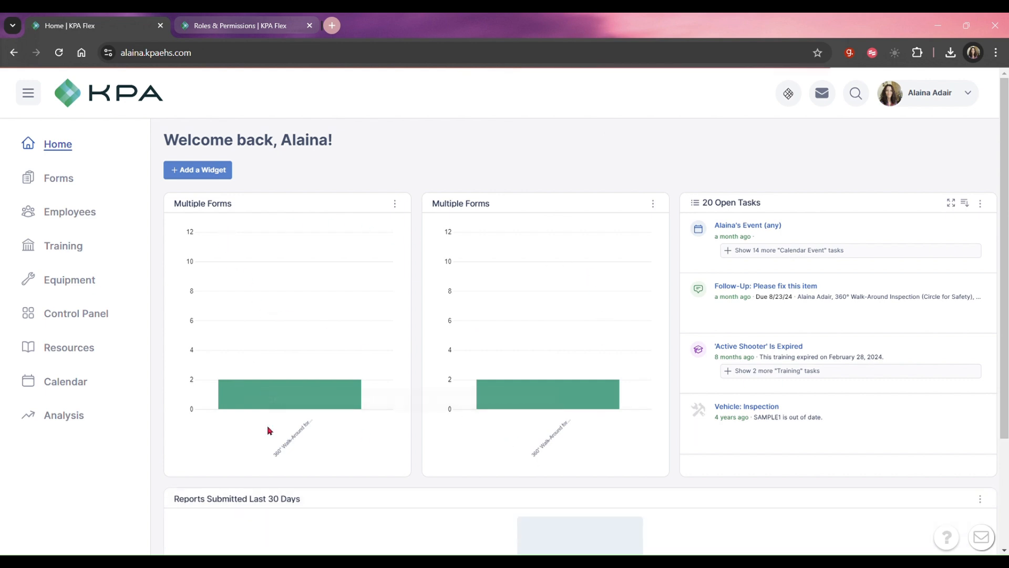
pyautogui.scroll(-5, 768, 452)
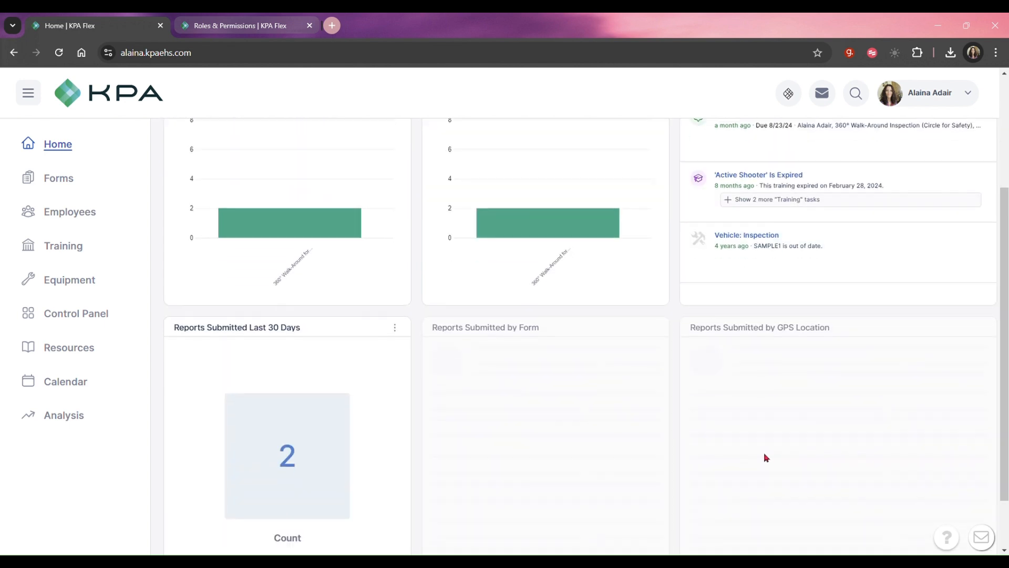
# Reopen the Dashboard Editor's private widgets and delete the second Multiple Forms widget.
pyautogui.click(49, 313)
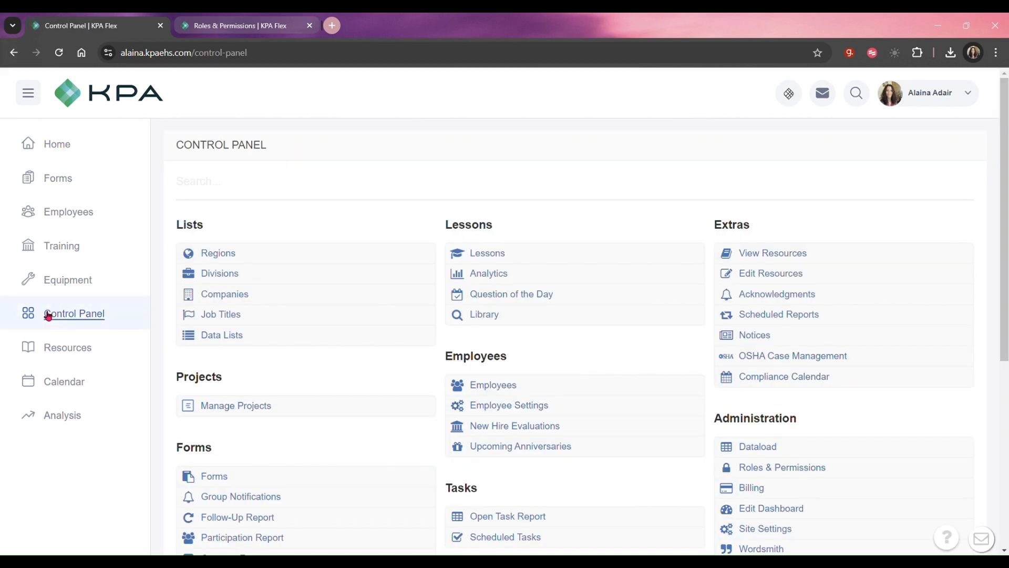
pyautogui.scroll(-1, 508, 392)
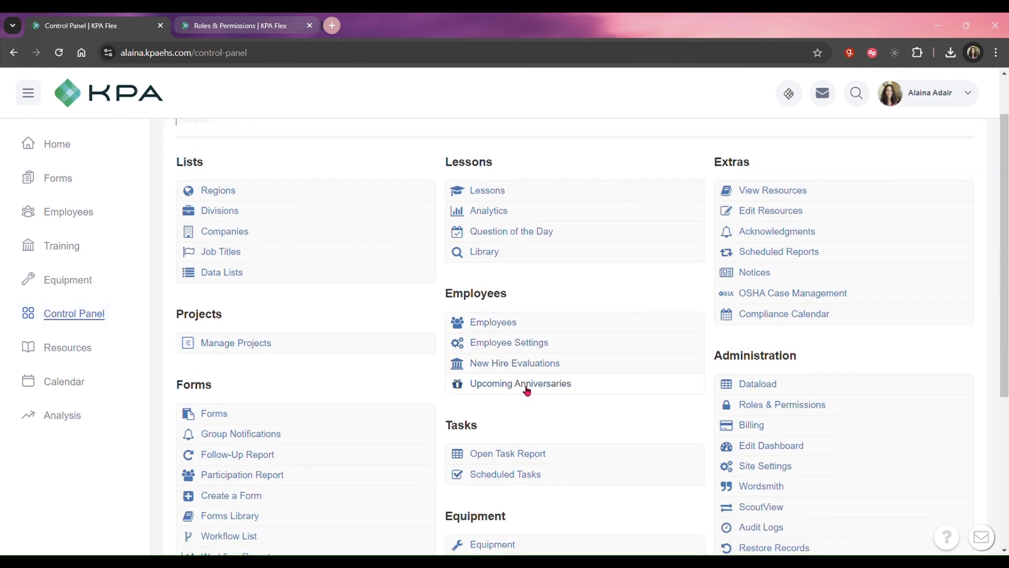
pyautogui.click(818, 455)
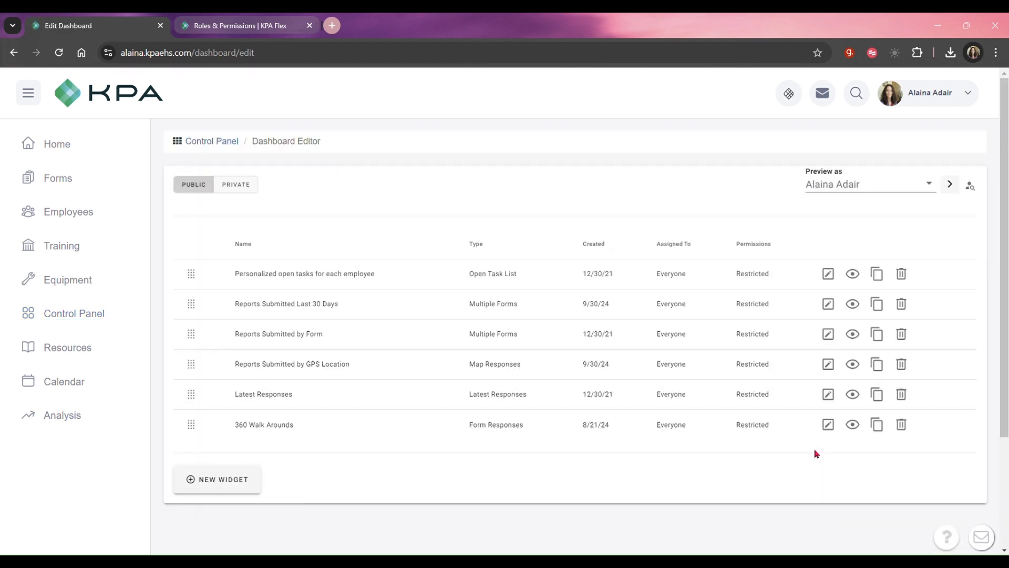
pyautogui.click(241, 187)
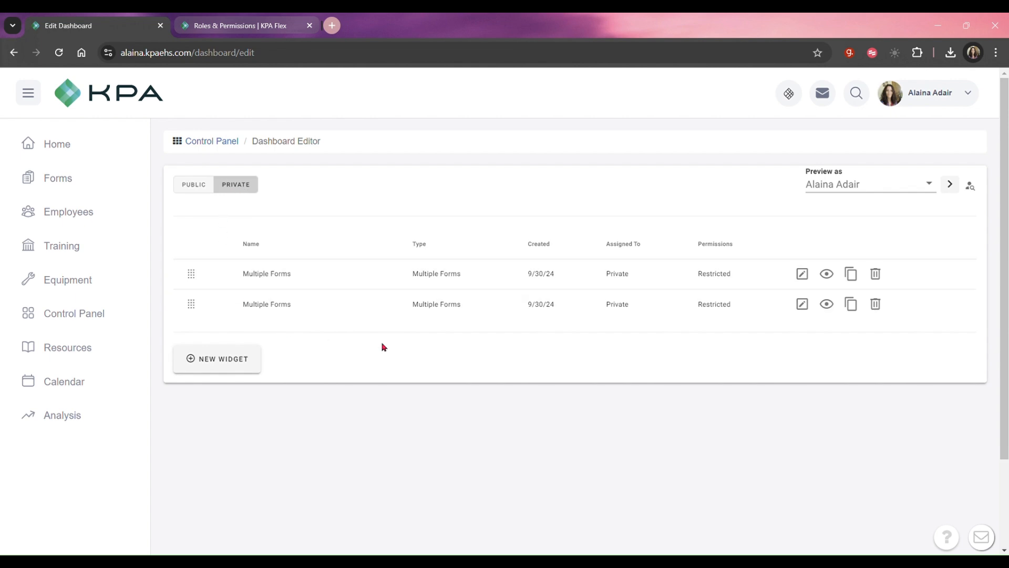
pyautogui.click(876, 305)
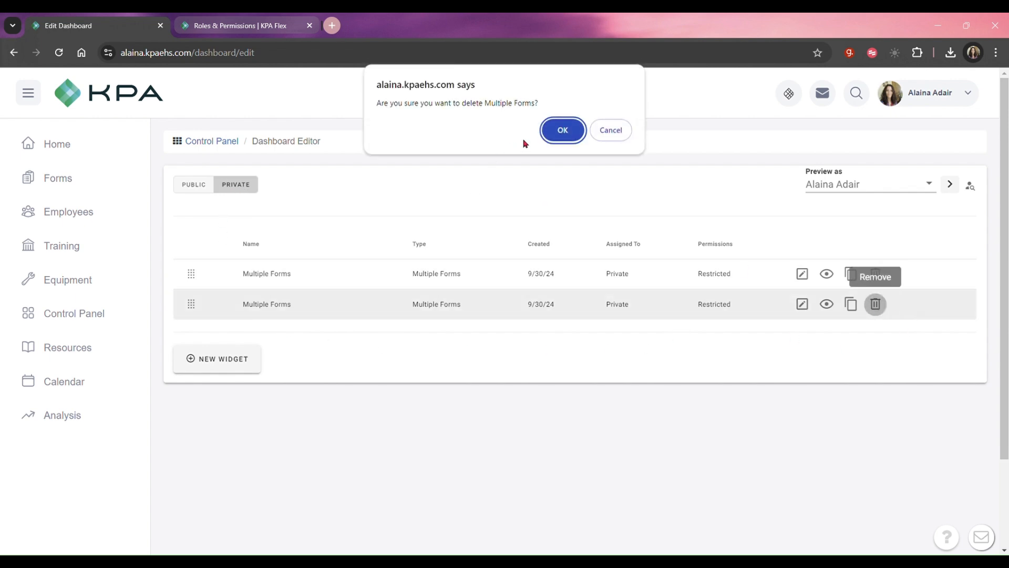
pyautogui.click(561, 131)
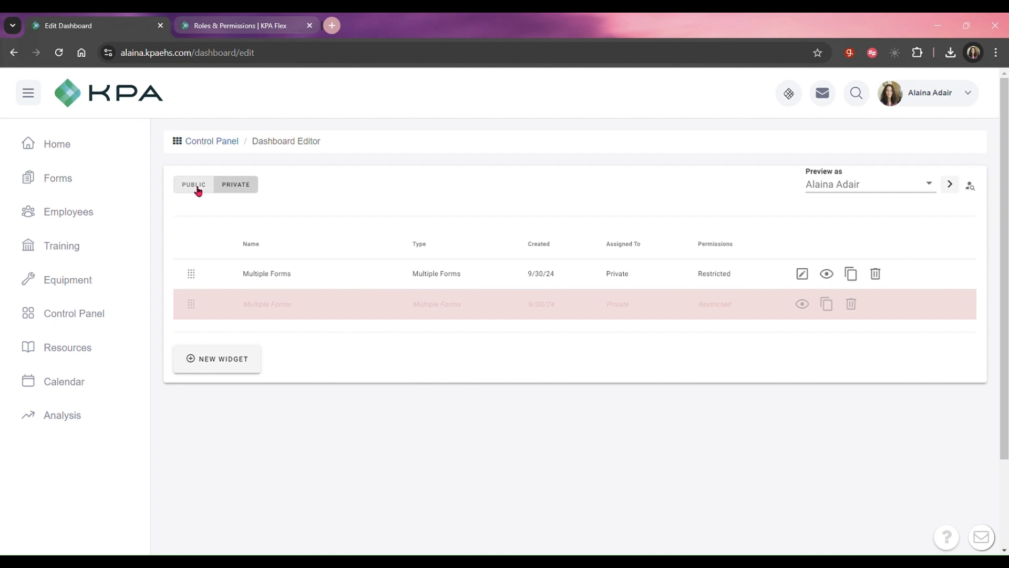
# Change the remaining private Multiple Forms widget's visibility to Limited, add the specified employee as its viewer, and save the changes.
pyautogui.click(803, 274)
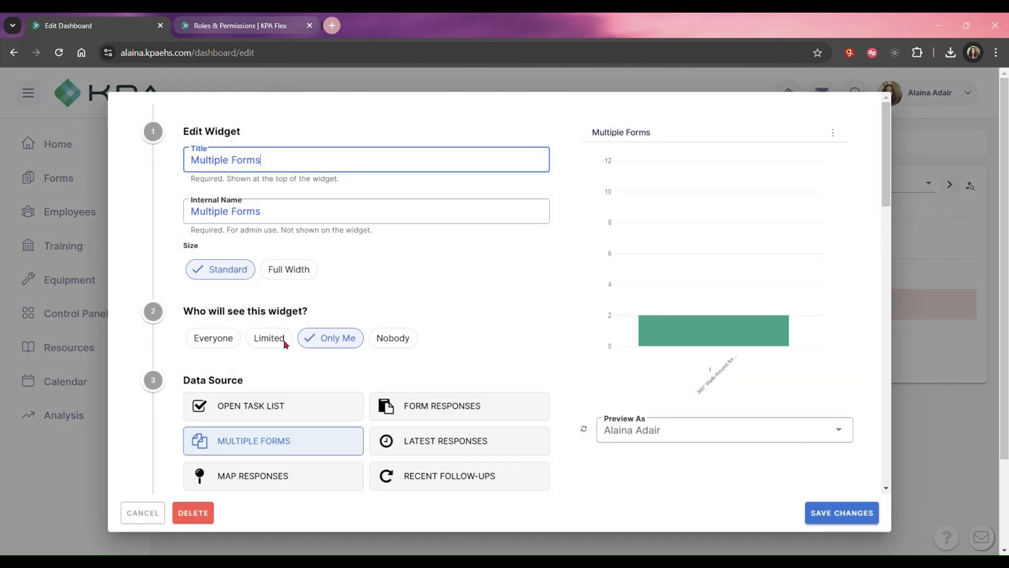
pyautogui.click(268, 338)
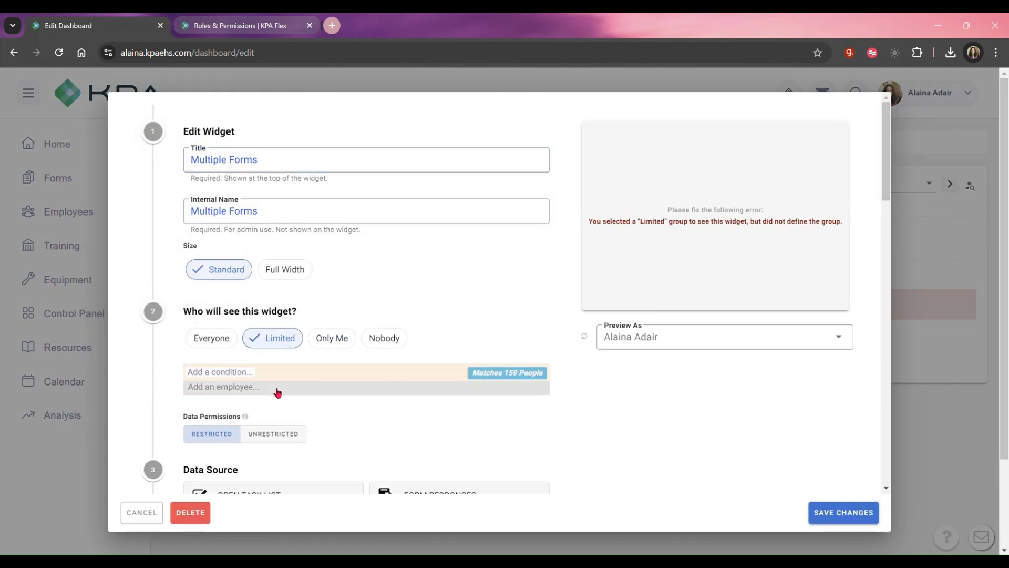
pyautogui.click(280, 391)
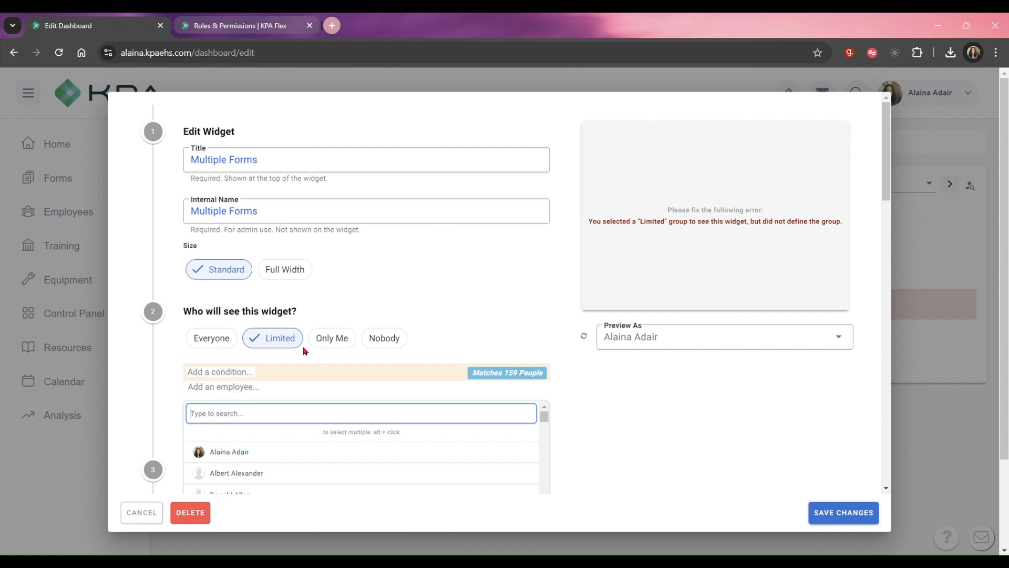
pyautogui.write('alaina')
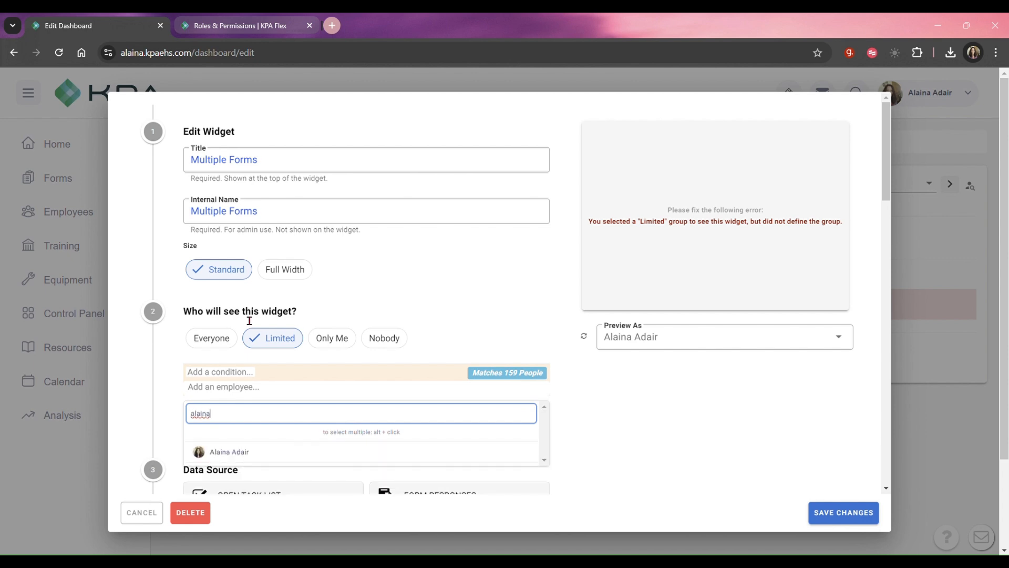
pyautogui.click(251, 451)
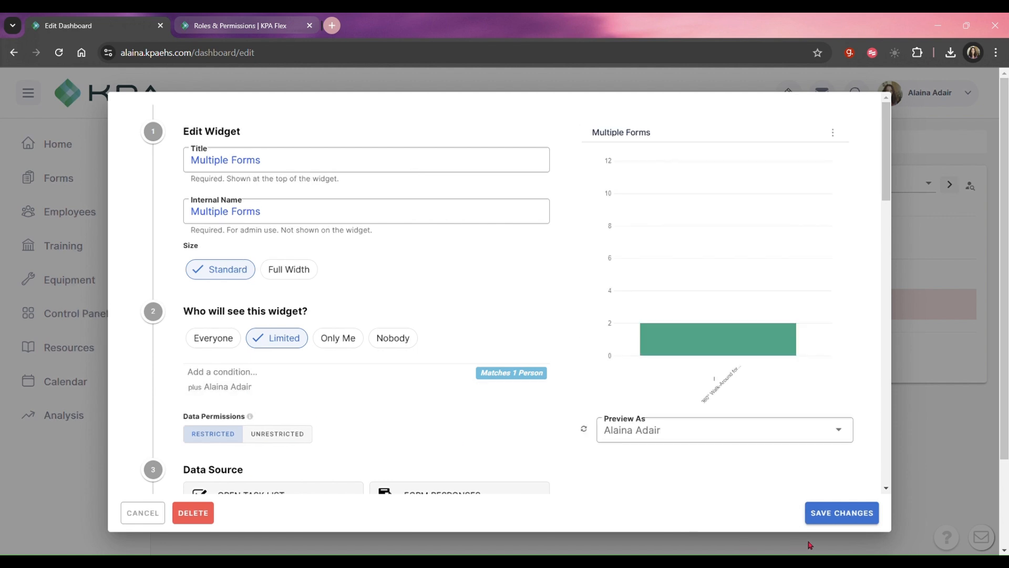
pyautogui.click(857, 521)
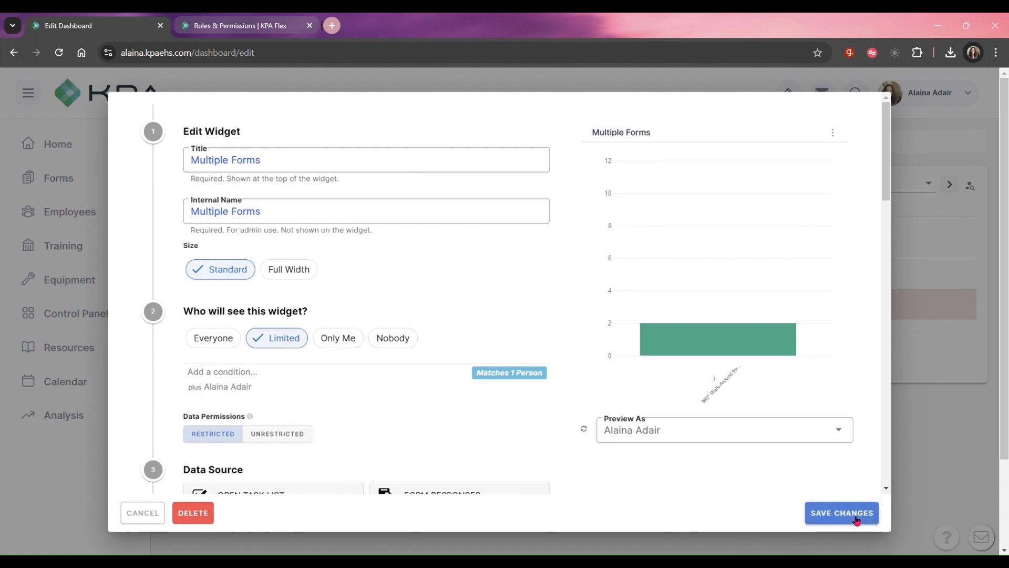
pyautogui.click(856, 520)
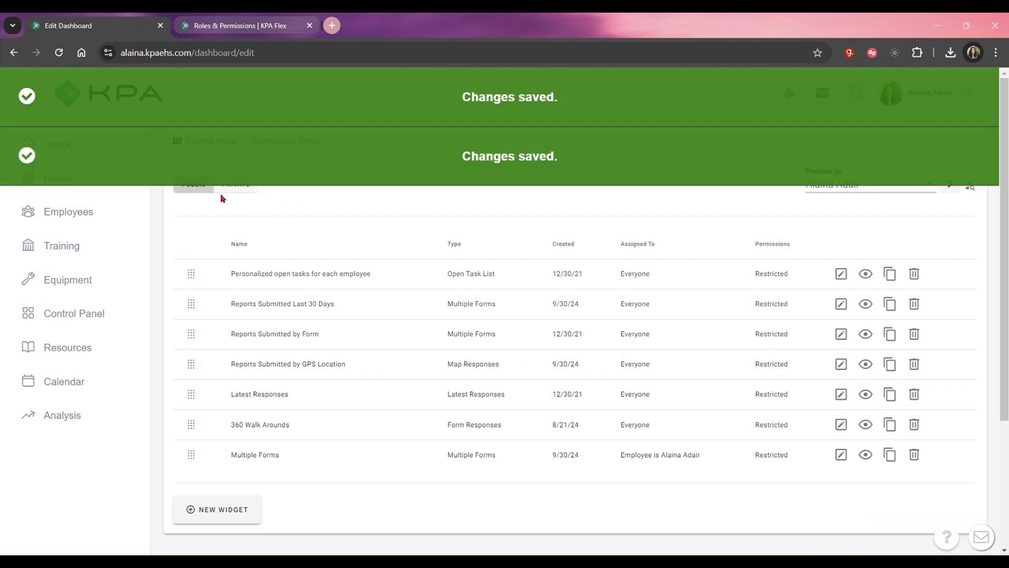
# Check the private and public widget lists and preview the Reports Submitted Last 30 Days widget.
pyautogui.click(228, 189)
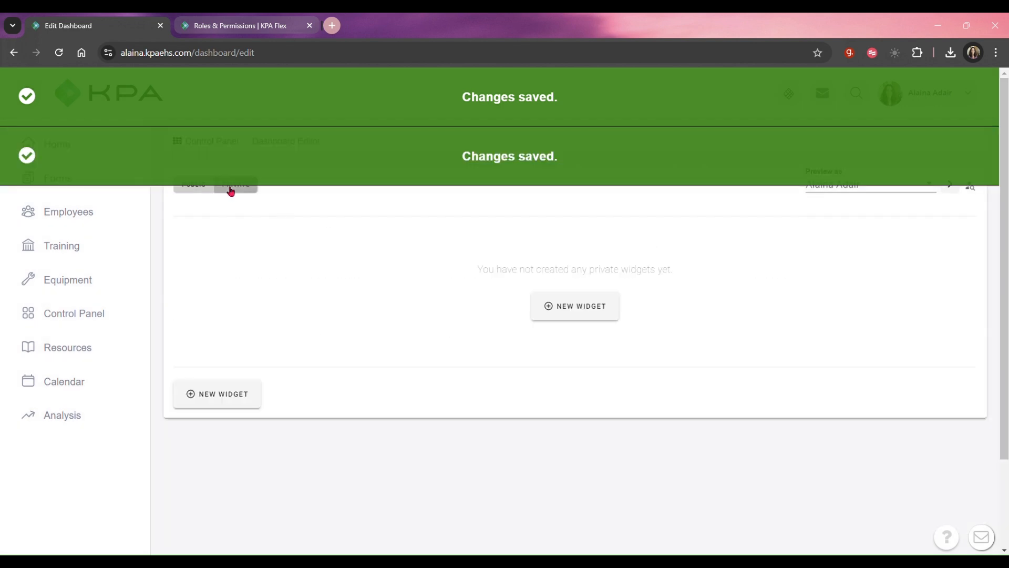
pyautogui.click(193, 190)
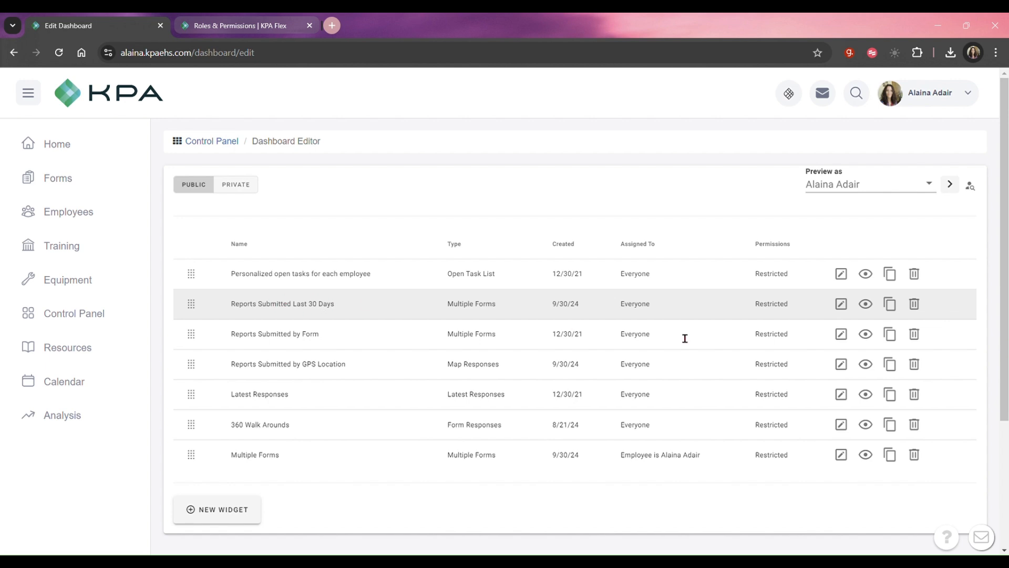
pyautogui.click(869, 311)
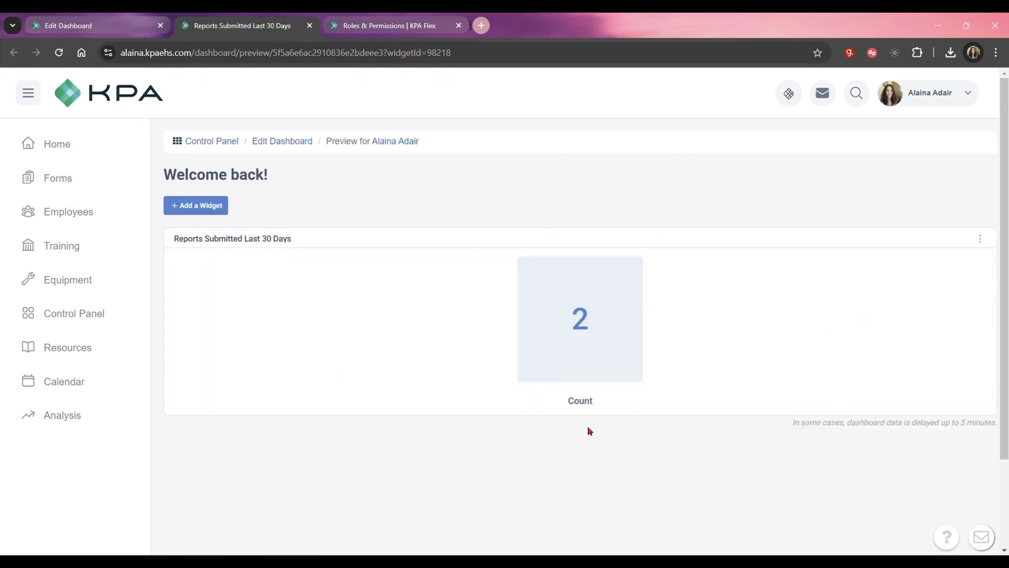
pyautogui.click(309, 26)
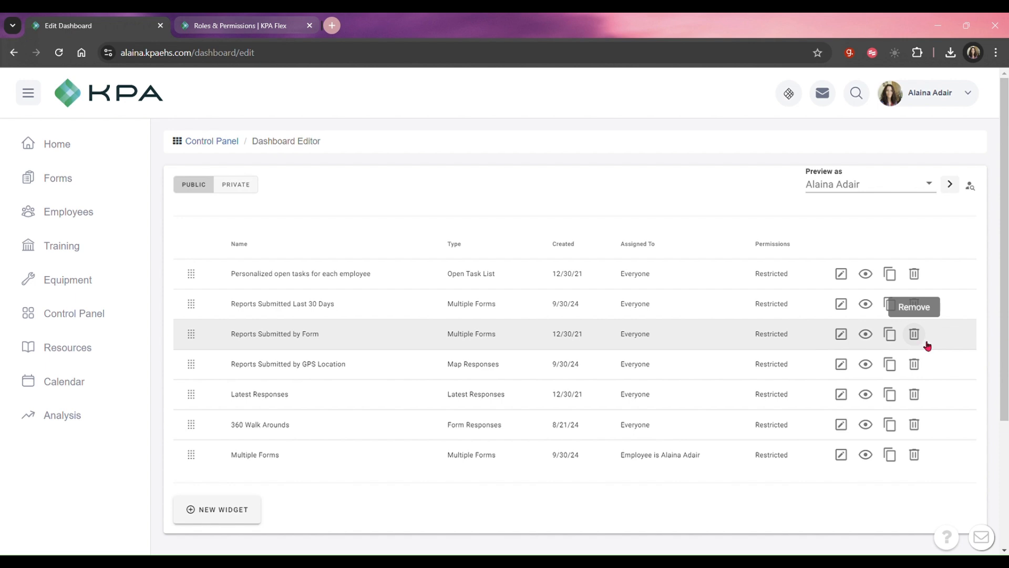
# Delete the Reports Submitted Last 30 Days, Reports Submitted by GPS Location and Multiple Forms widgets from the public list.
pyautogui.click(923, 306)
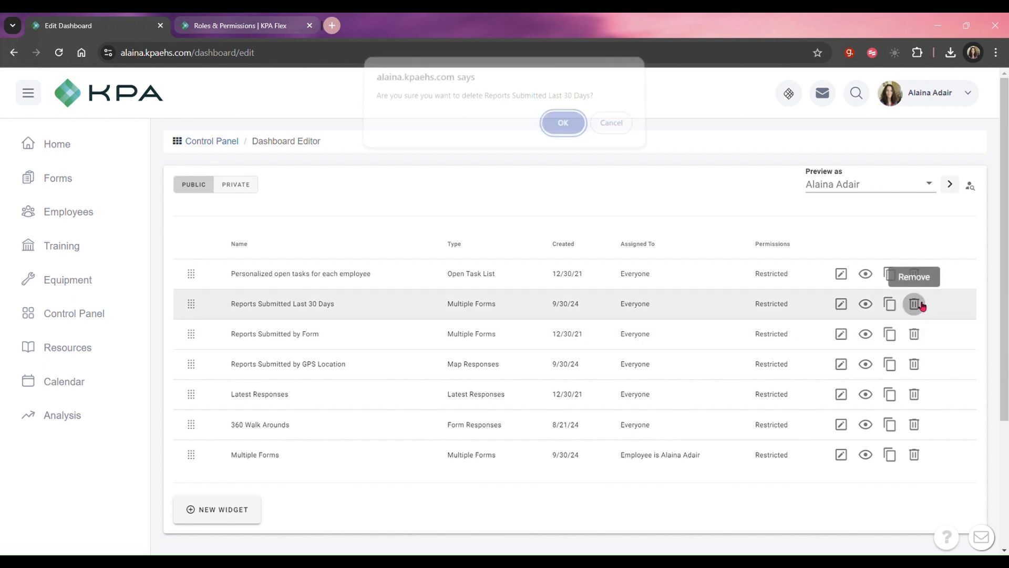
pyautogui.click(558, 128)
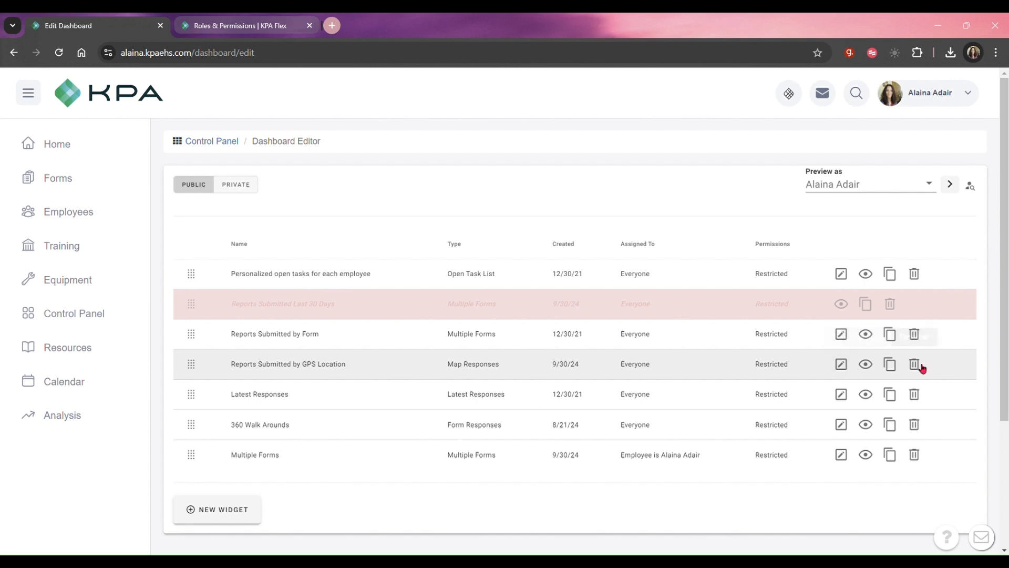
pyautogui.click(914, 364)
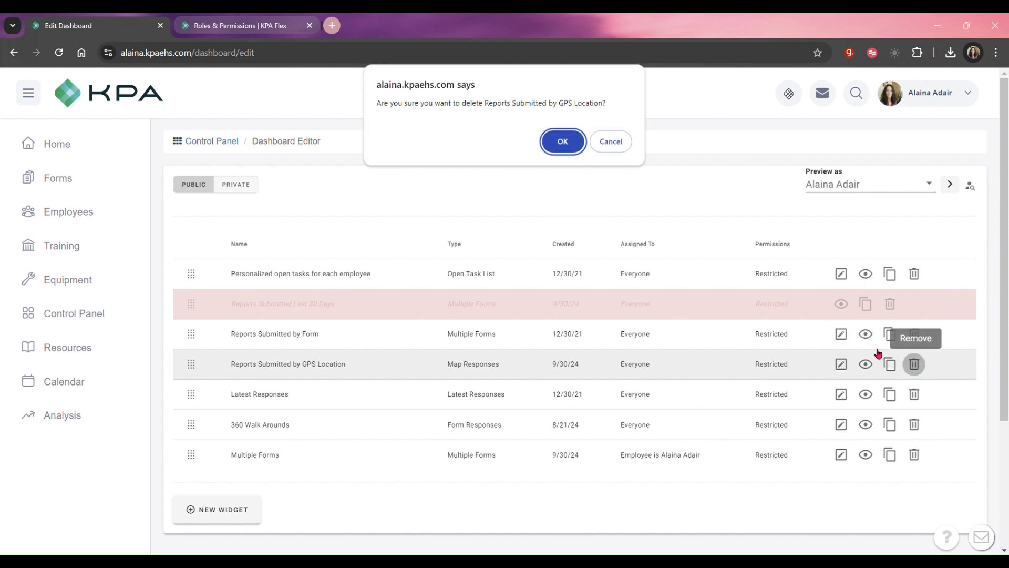
pyautogui.click(547, 138)
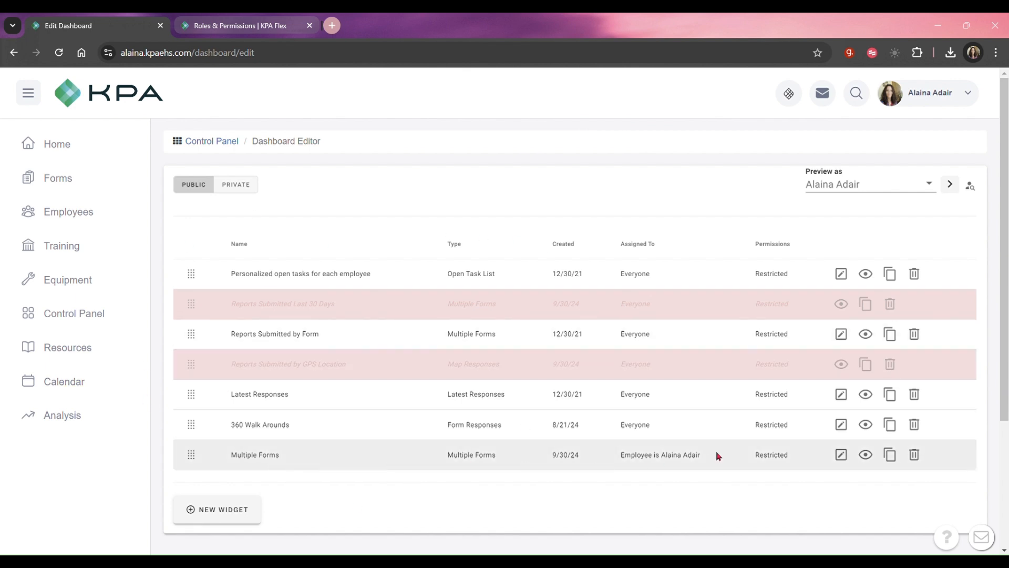
pyautogui.click(915, 455)
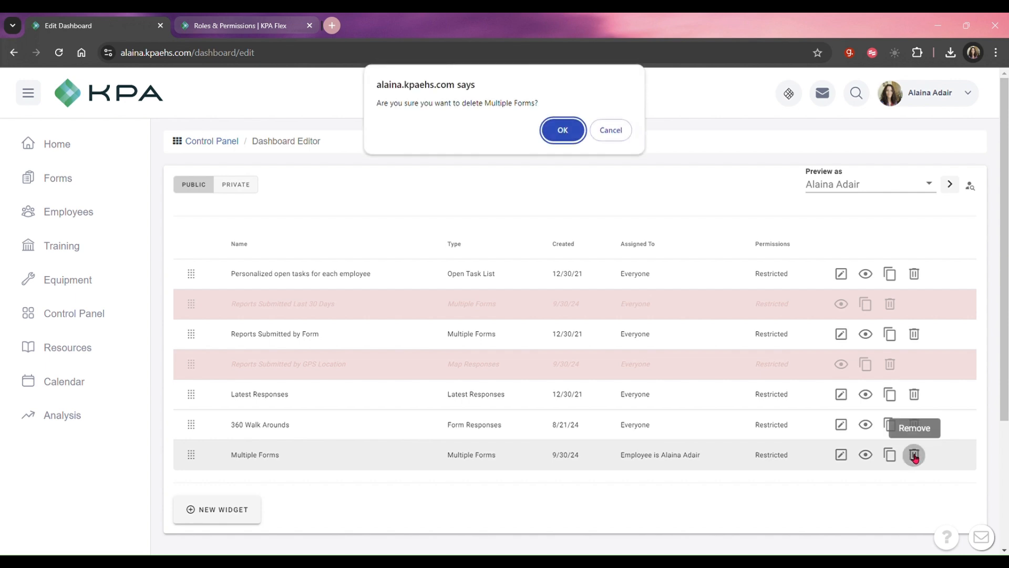
pyautogui.click(552, 139)
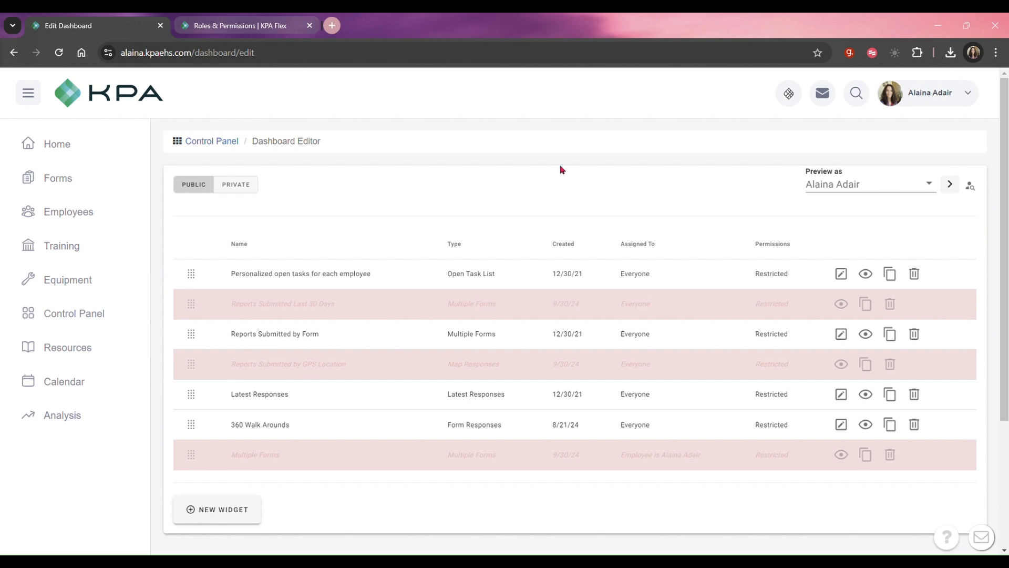
# Start a new widget titled Training Status, visible to Everyone, with Training Status as its data source.
pyautogui.click(220, 514)
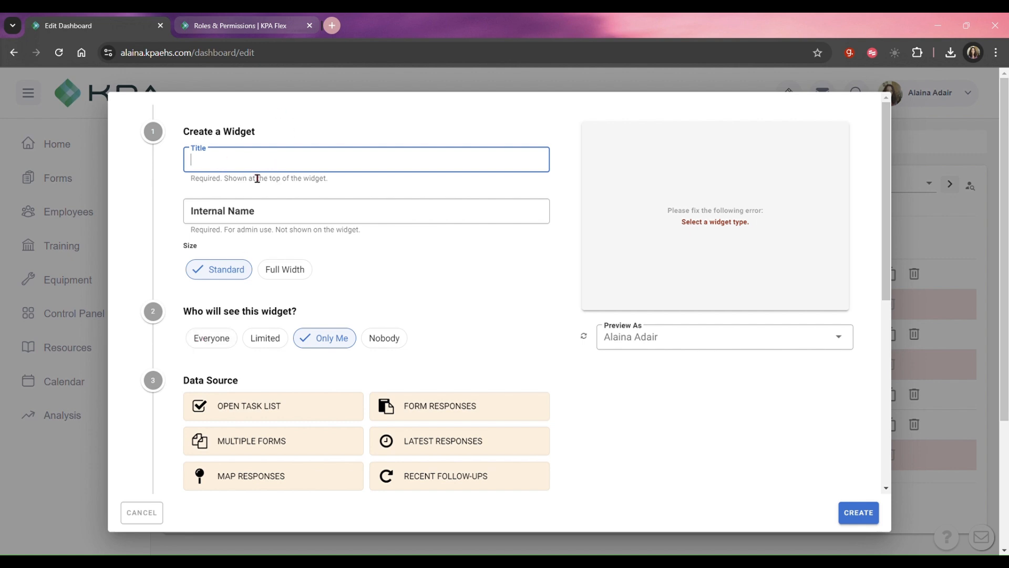
pyautogui.write('Training Status')
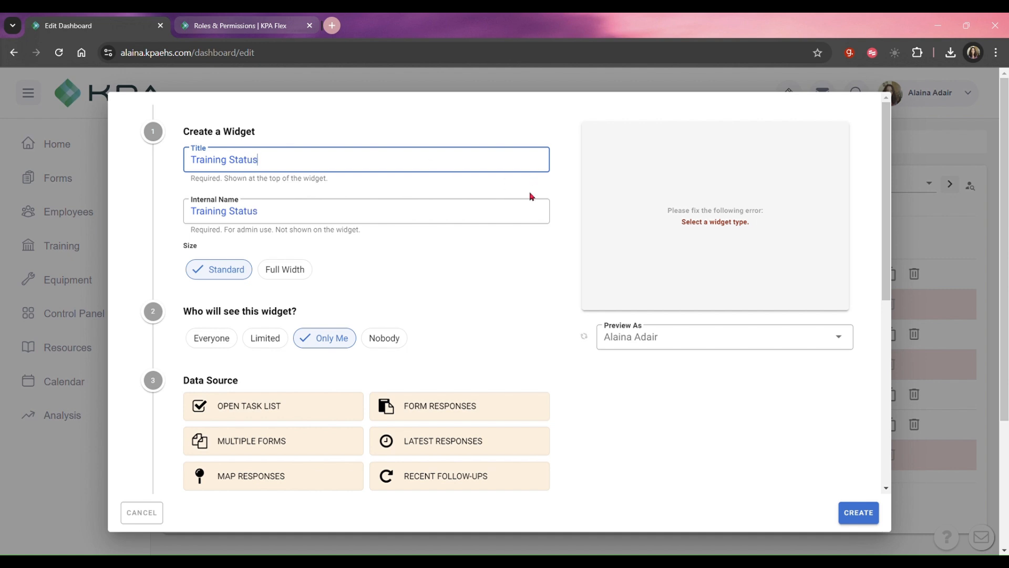
pyautogui.click(199, 347)
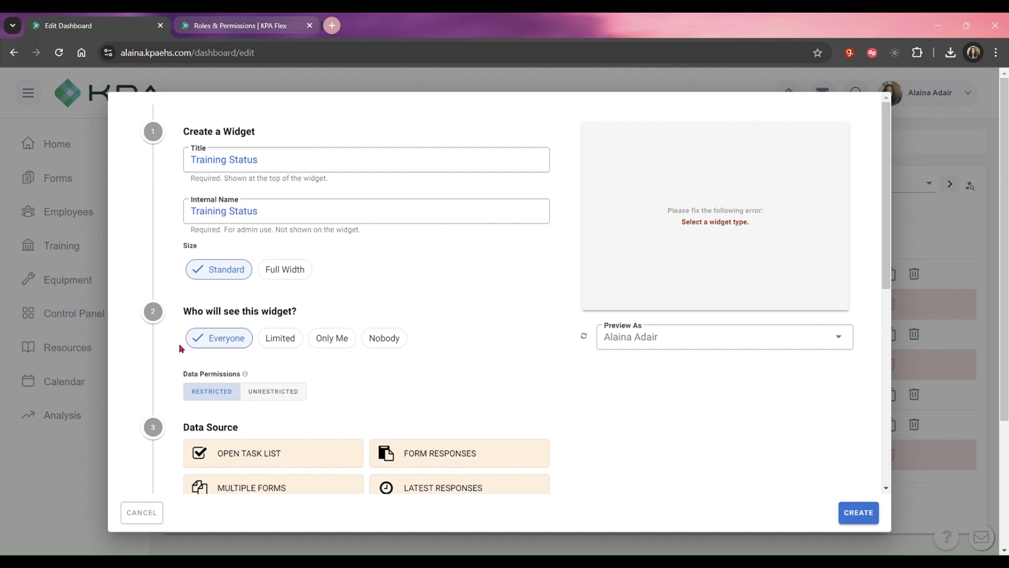
pyautogui.scroll(-3, 468, 280)
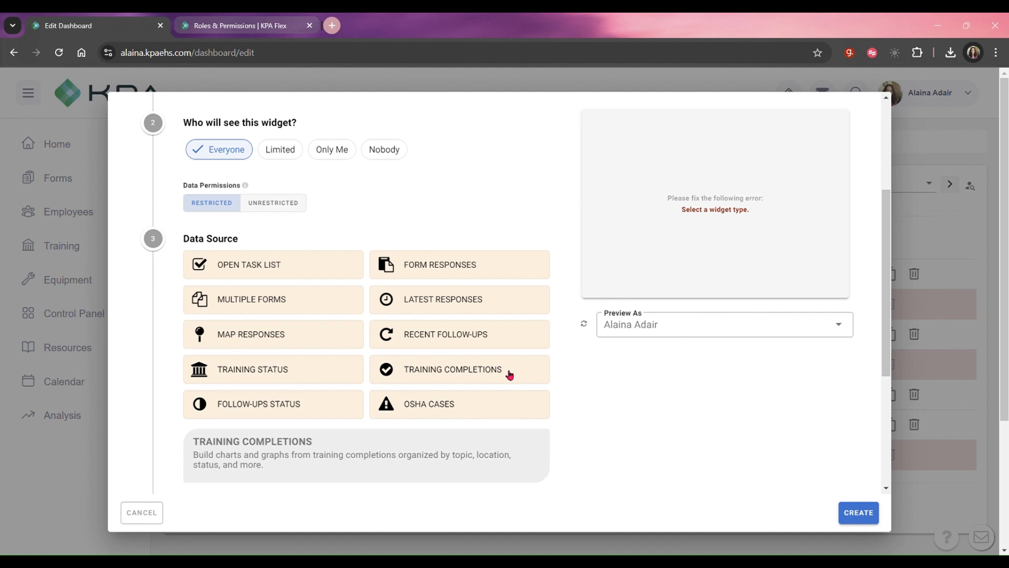
pyautogui.click(321, 371)
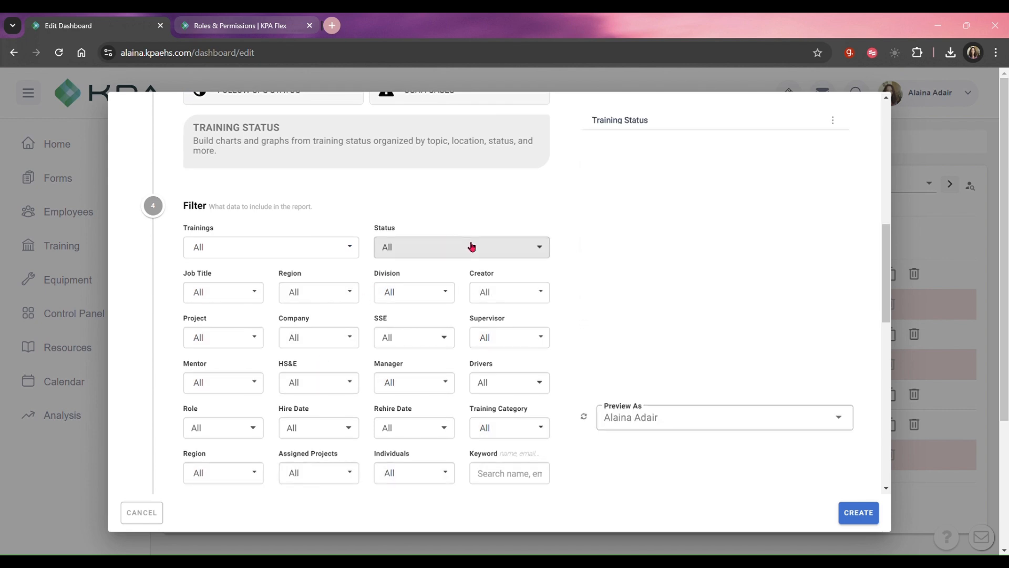
# Filter the Training Status widget to the Active, Expiring and Incomplete statuses.
pyautogui.click(470, 245)
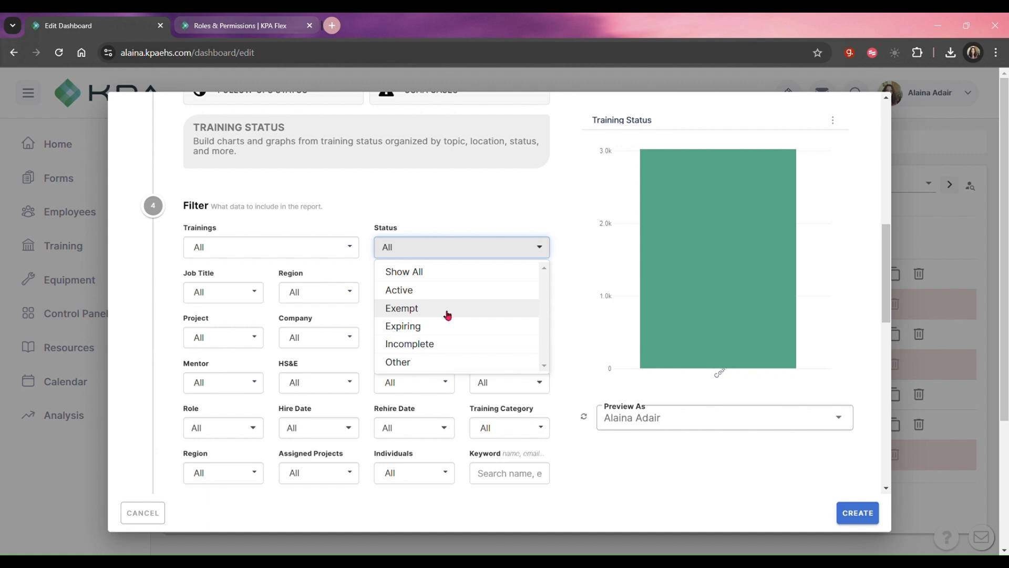
pyautogui.click(428, 290)
pyautogui.click(403, 245)
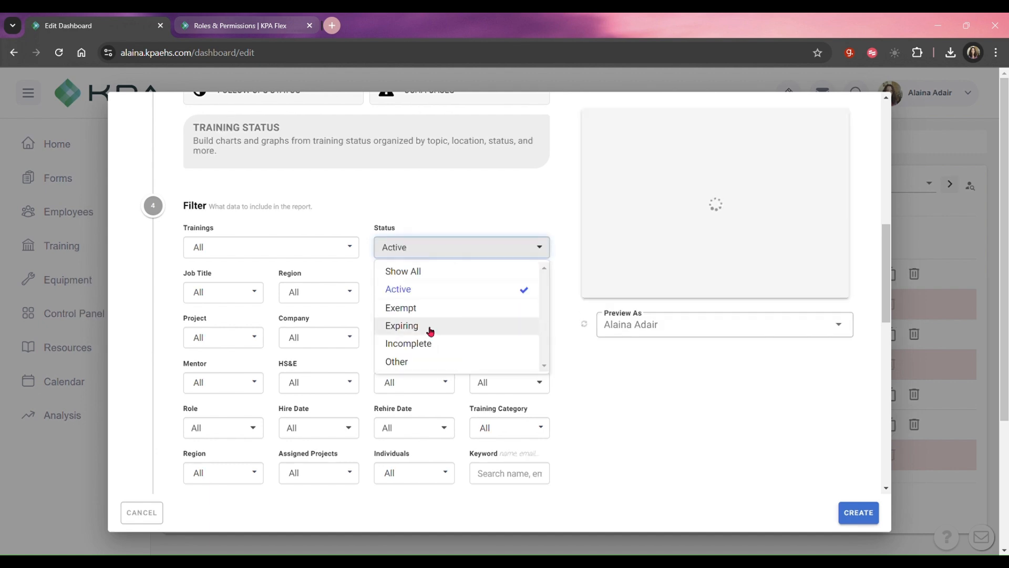
pyautogui.click(430, 327)
pyautogui.click(439, 251)
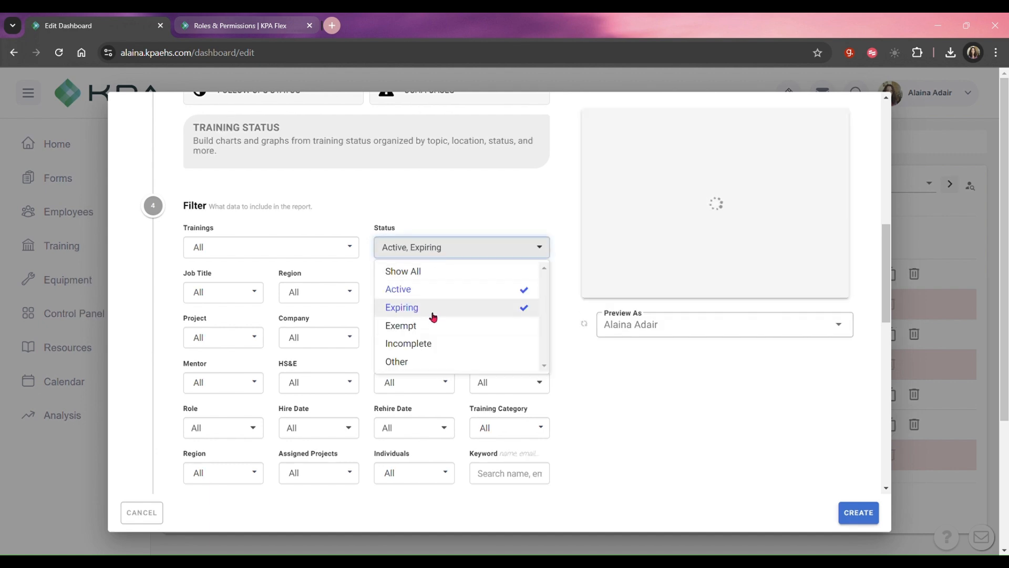
pyautogui.click(433, 343)
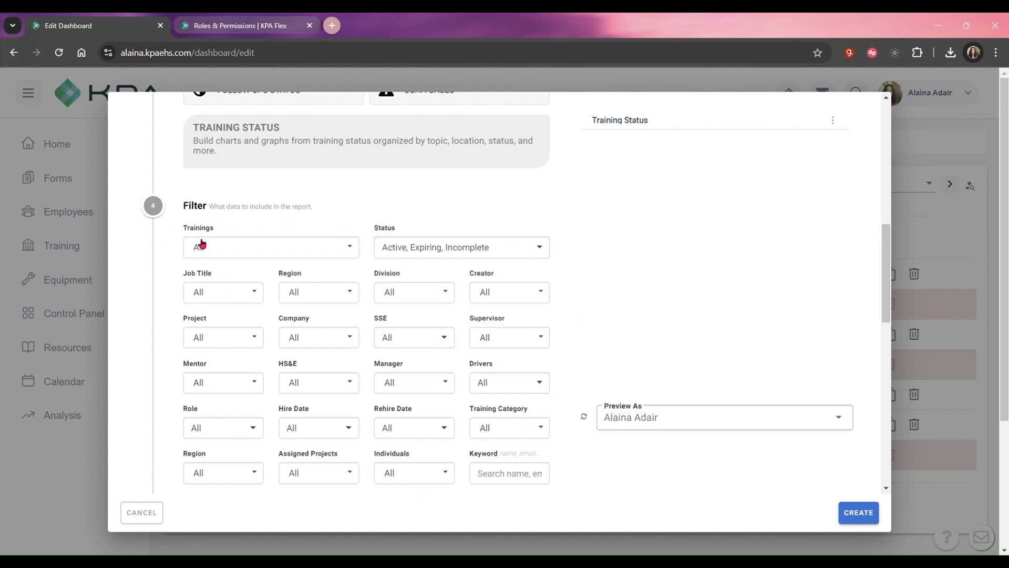
# Segment the Training Status widget by Training and set the segment's limit to Show All.
pyautogui.scroll(-4, 351, 401)
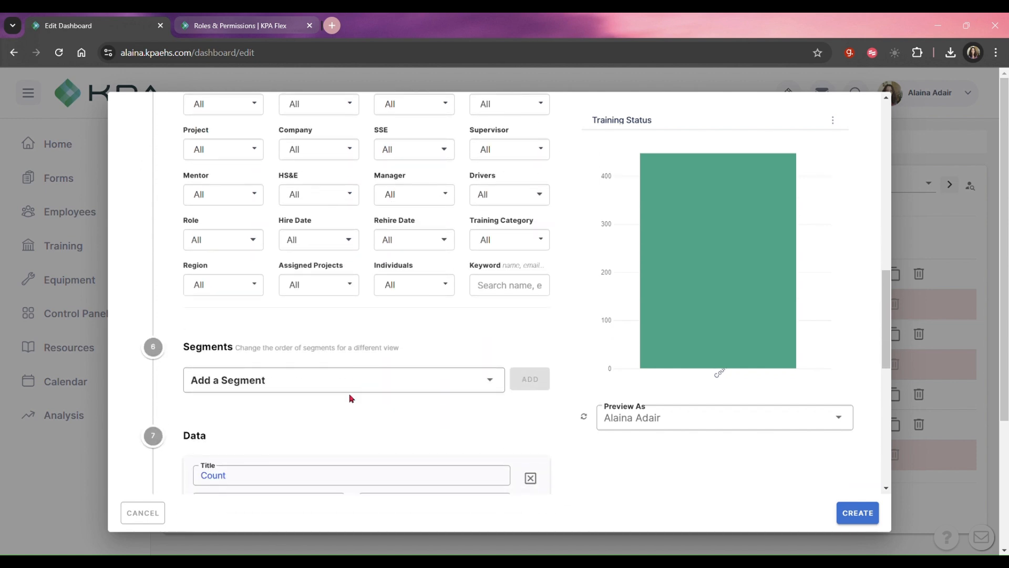
pyautogui.scroll(-1, 351, 398)
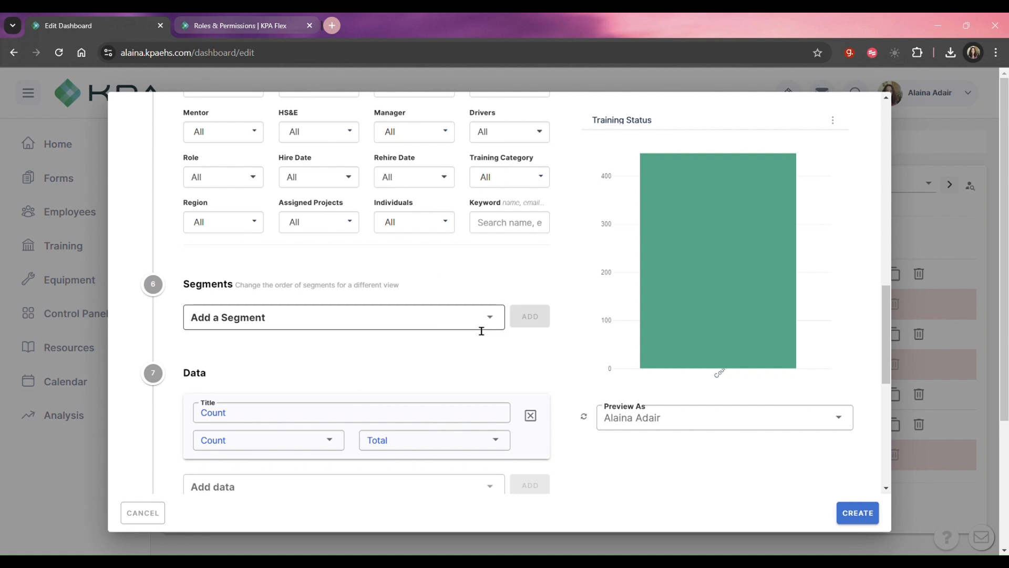
pyautogui.click(496, 319)
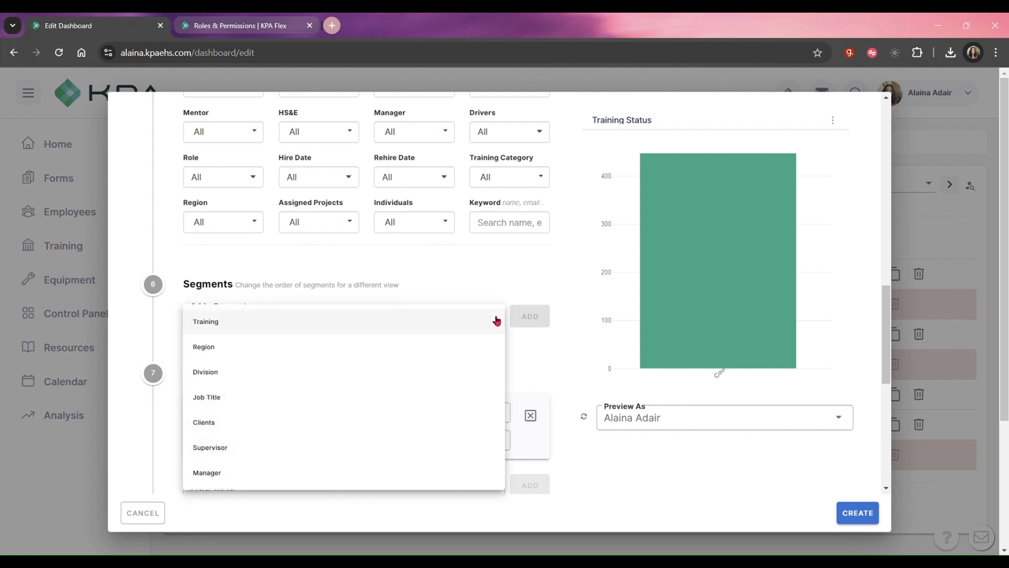
pyautogui.click(300, 327)
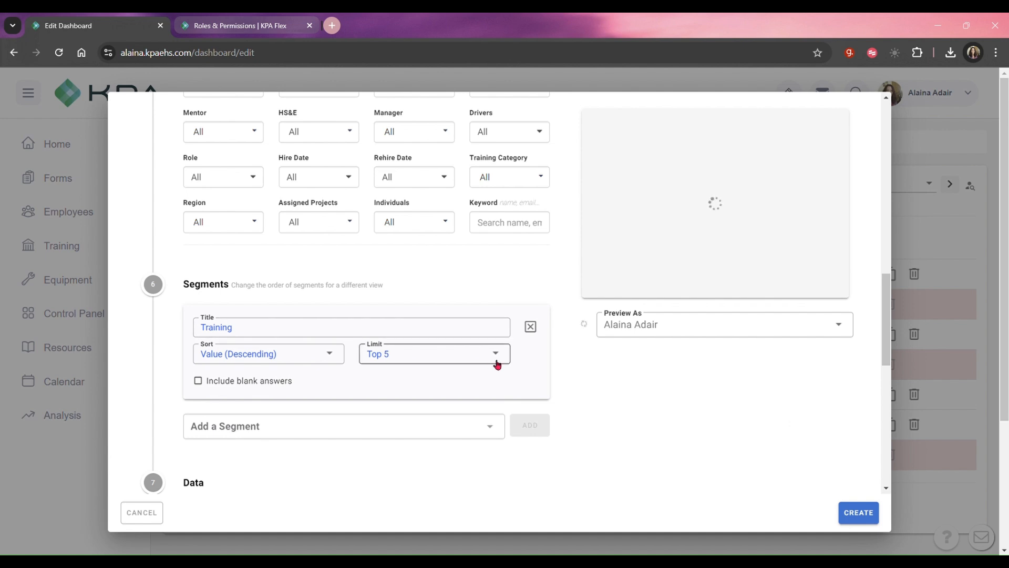
pyautogui.click(497, 364)
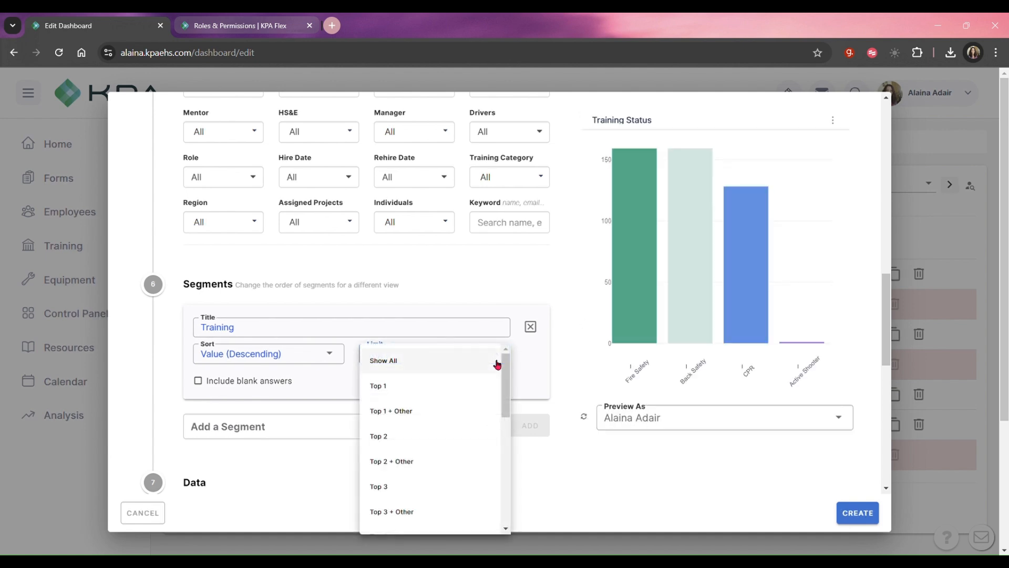
pyautogui.click(448, 364)
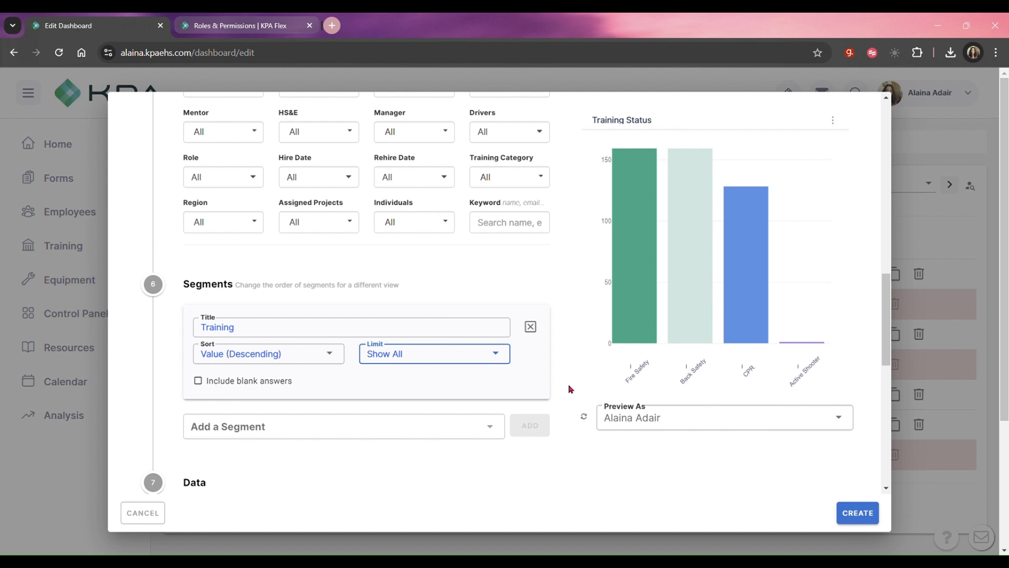
# Review the Training Status widget's data settings and inspect the individual training bars in the chart preview.
pyautogui.scroll(-2, 559, 371)
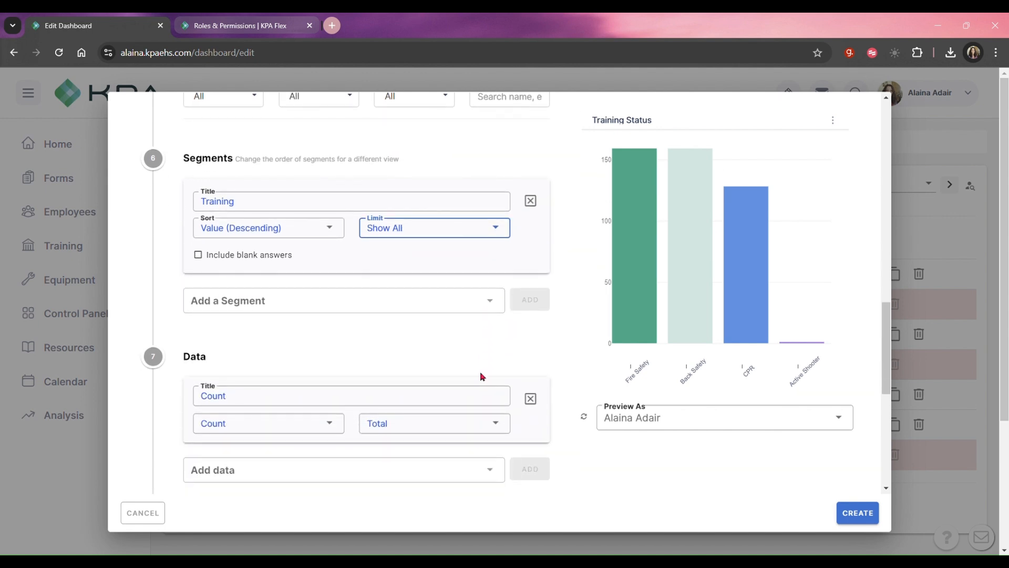
pyautogui.scroll(-1, 480, 371)
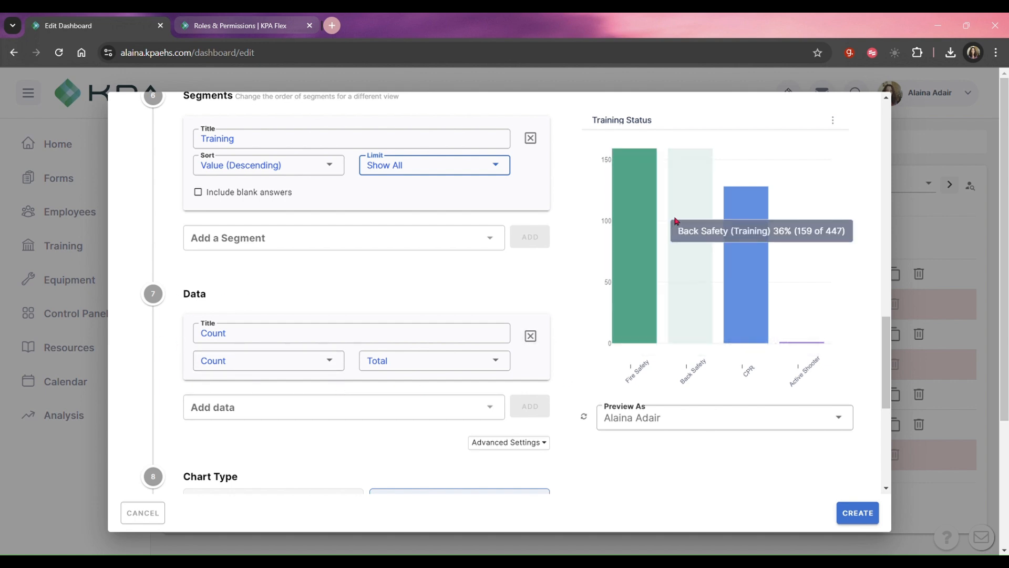
pyautogui.moveTo(742, 218)
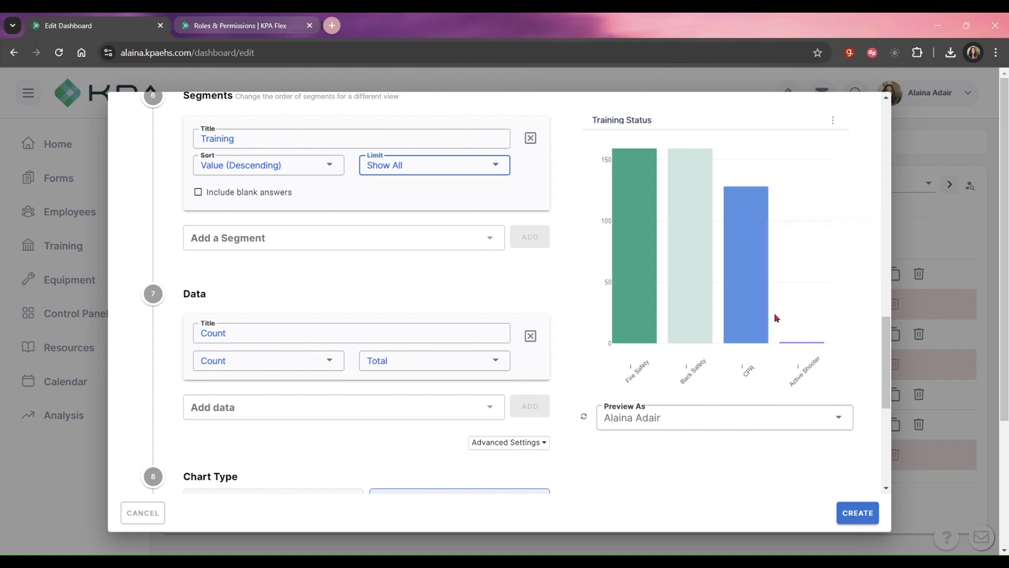
# Replace the widget's Count data with # Complete, # Expiring and # Incomplete, each as Total.
pyautogui.click(531, 336)
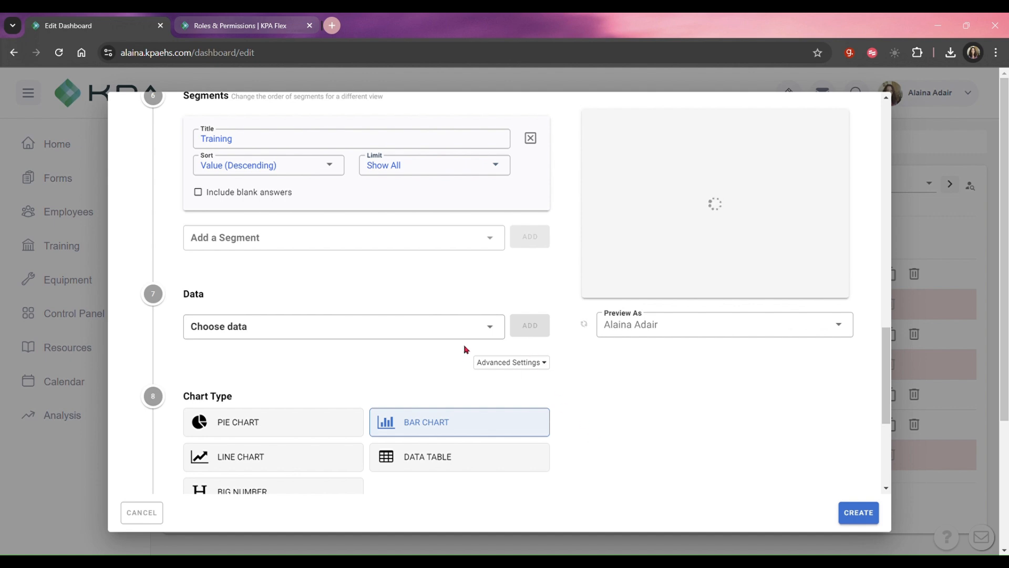
pyautogui.click(492, 327)
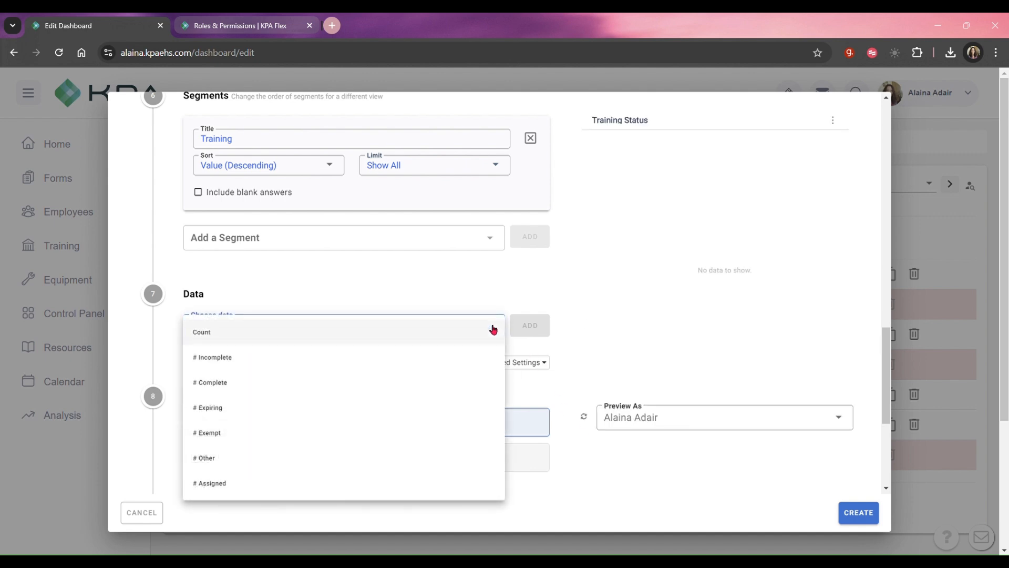
pyautogui.click(454, 388)
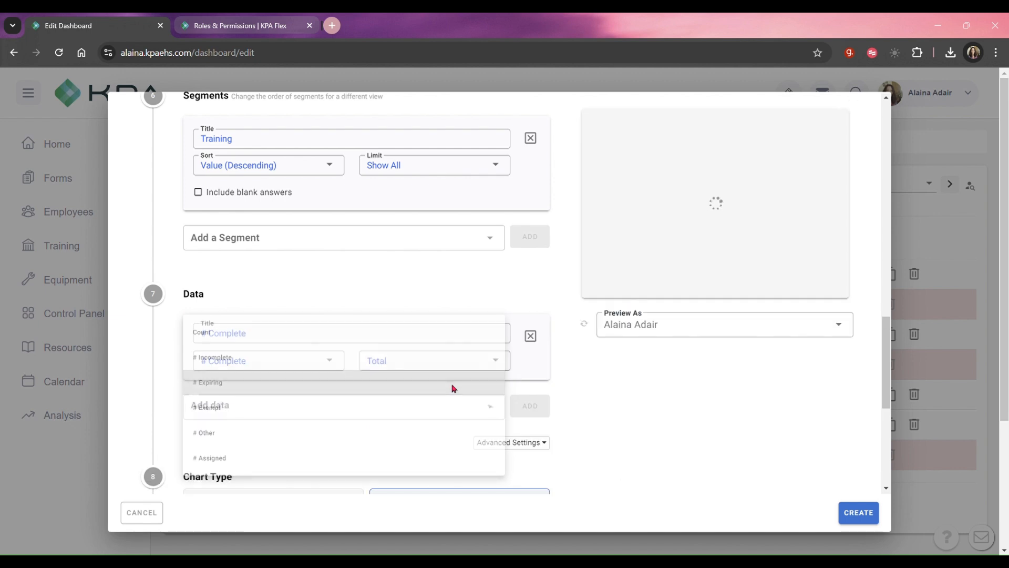
pyautogui.click(494, 407)
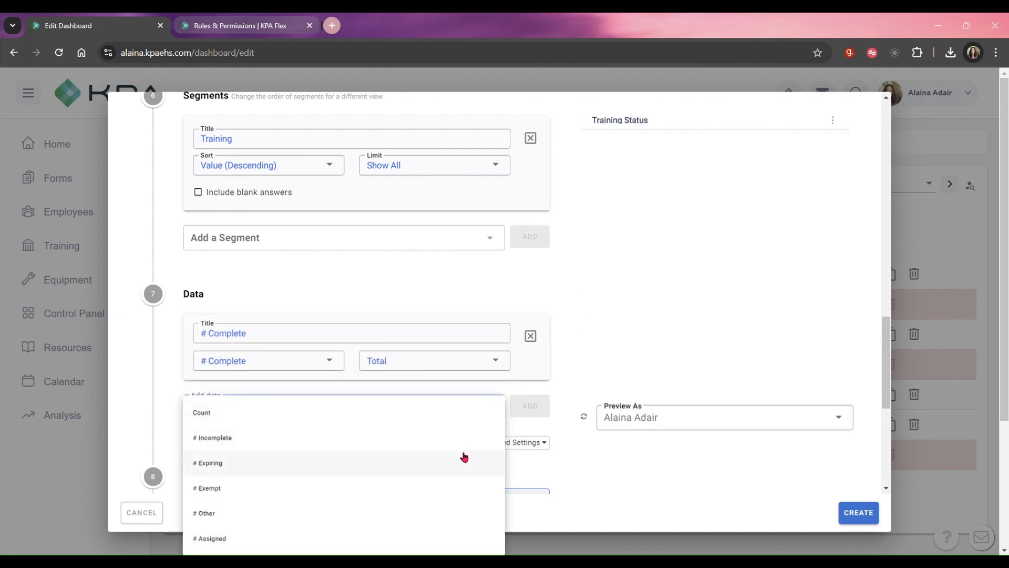
pyautogui.click(464, 457)
pyautogui.scroll(-3, 479, 349)
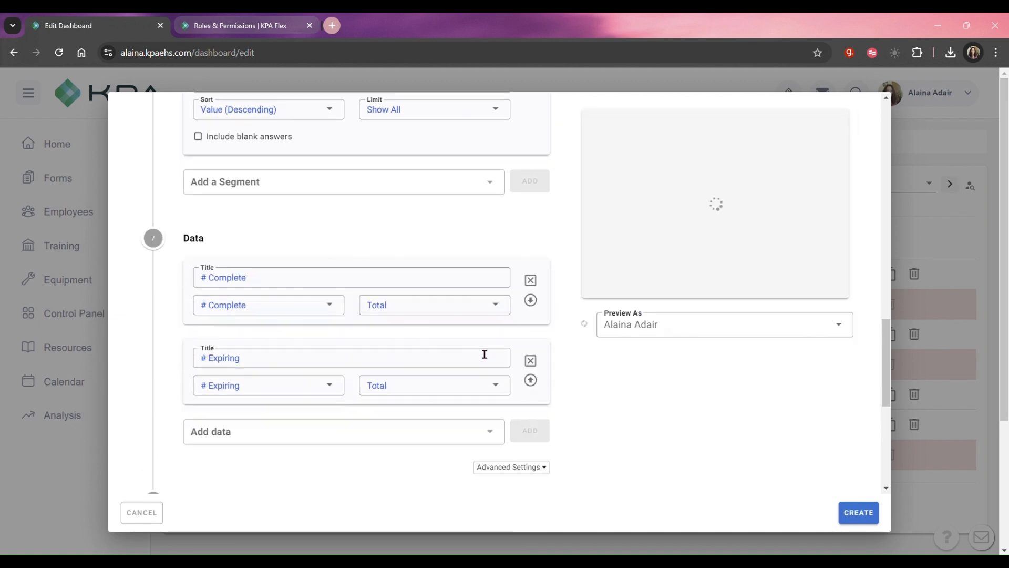
pyautogui.click(491, 362)
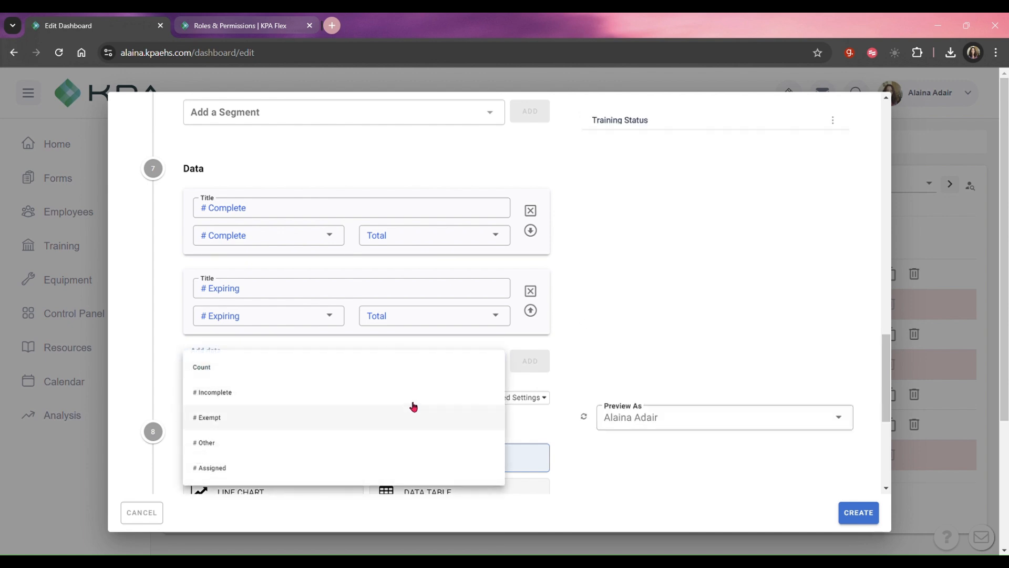
pyautogui.click(414, 399)
pyautogui.scroll(-3, 489, 389)
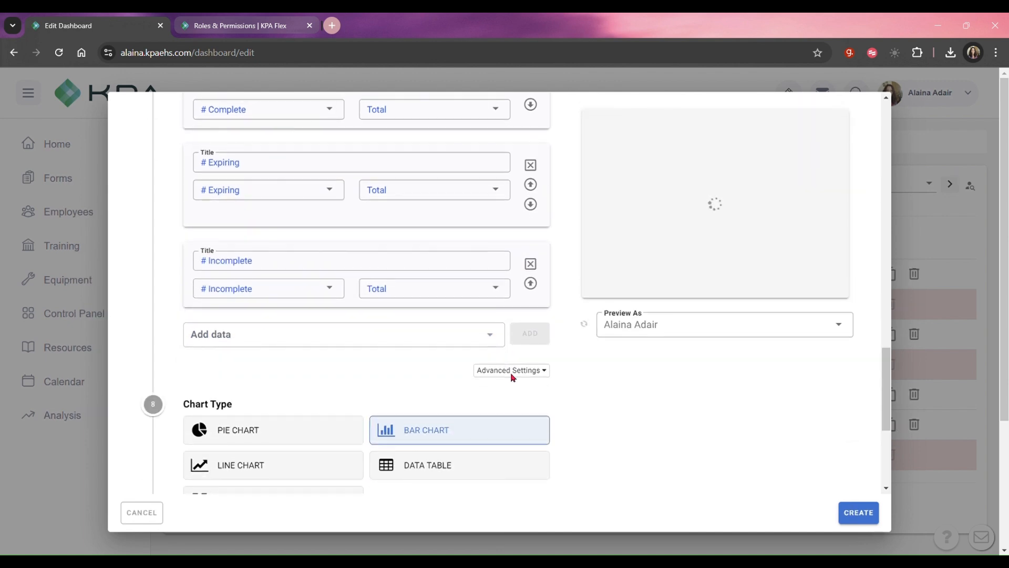
# Add # Assigned to the widget's data and move it to the first position, ahead of # Complete.
pyautogui.click(486, 340)
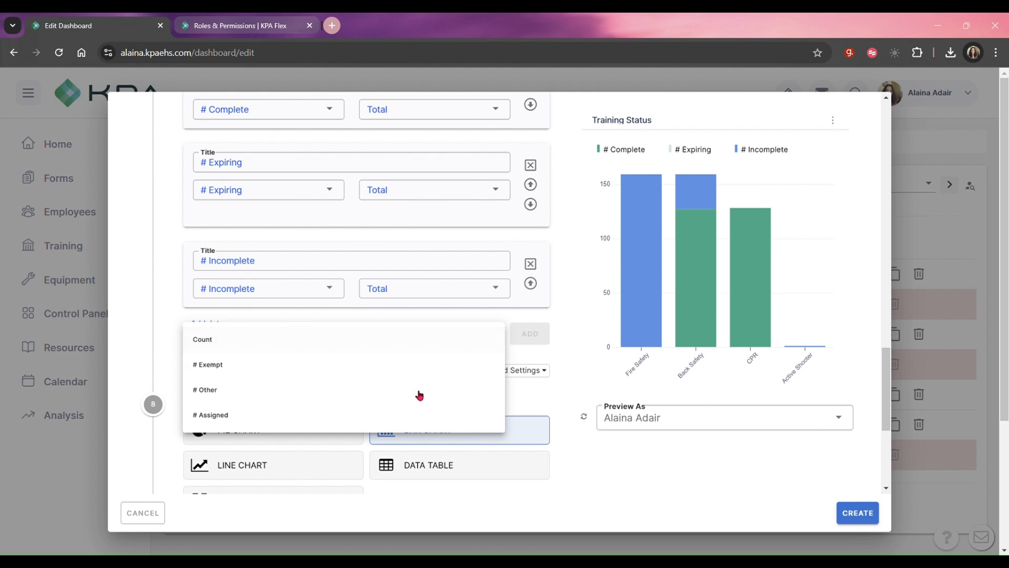
pyautogui.click(360, 423)
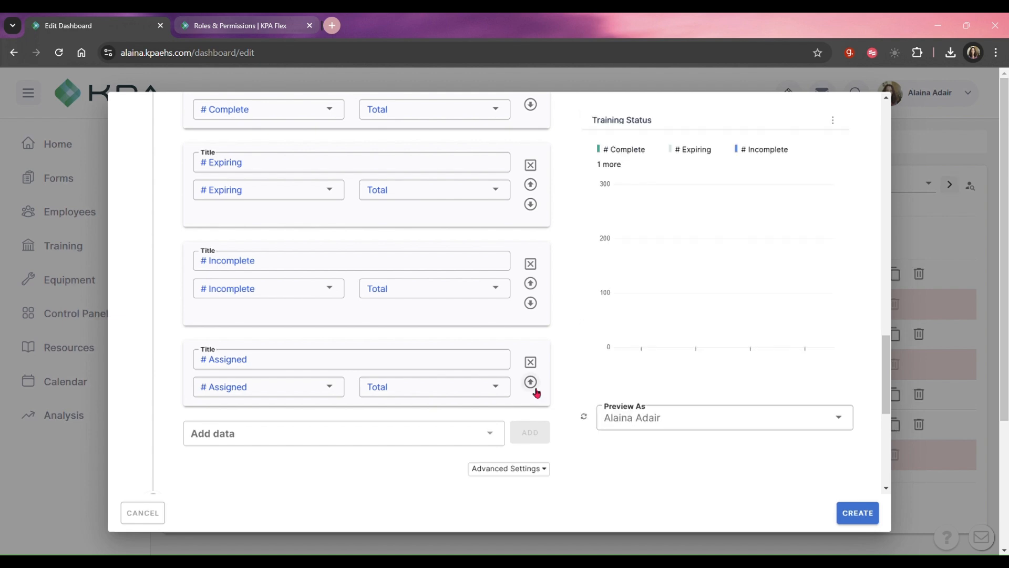
pyautogui.click(531, 383)
pyautogui.click(531, 284)
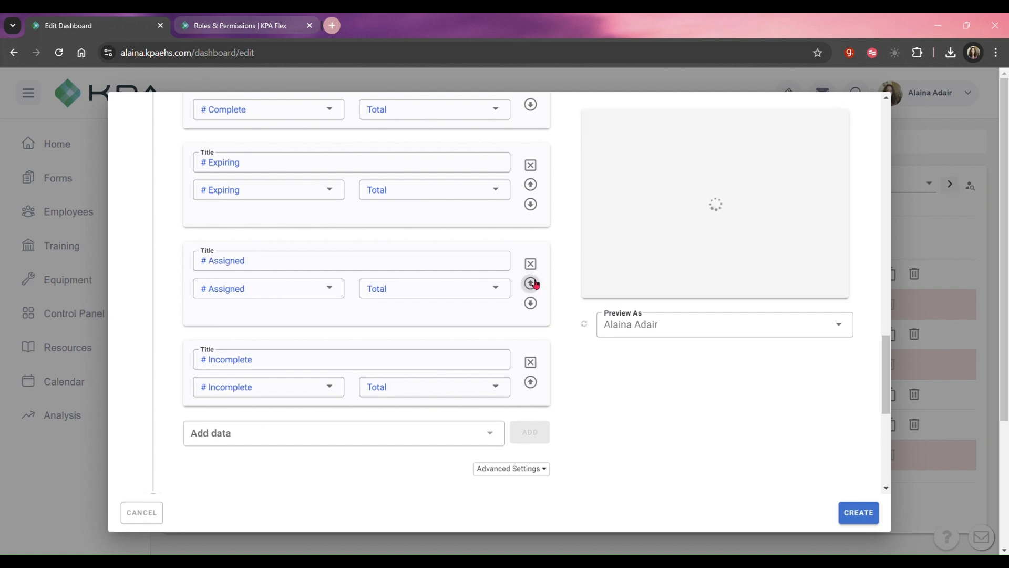
pyautogui.scroll(3, 538, 329)
pyautogui.click(532, 310)
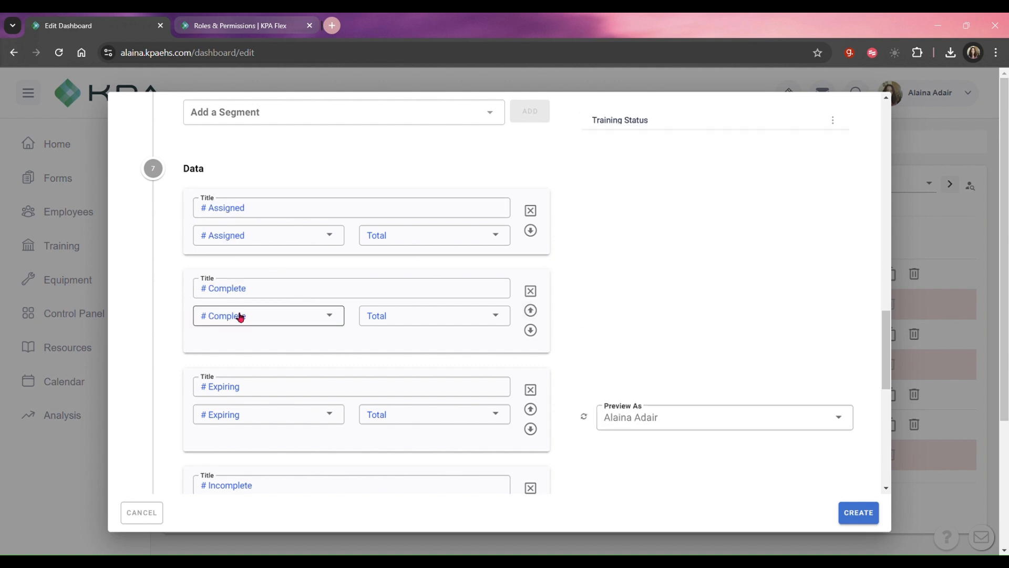
# Try the Data Table and Big Number chart types for the Training Status widget and look through their previews.
pyautogui.scroll(-1, 413, 398)
pyautogui.scroll(-3, 413, 399)
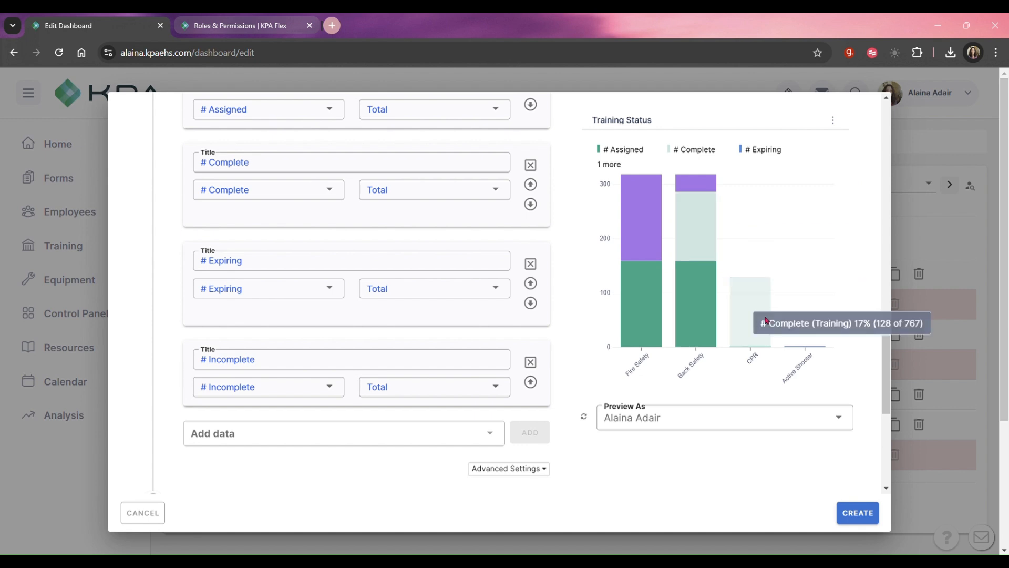
pyautogui.scroll(-5, 613, 436)
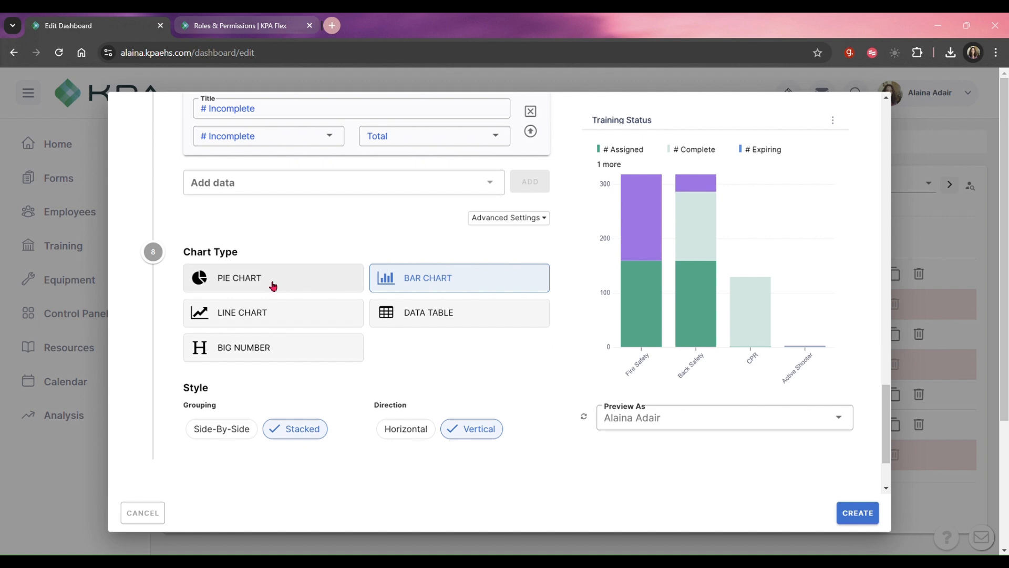
pyautogui.click(403, 315)
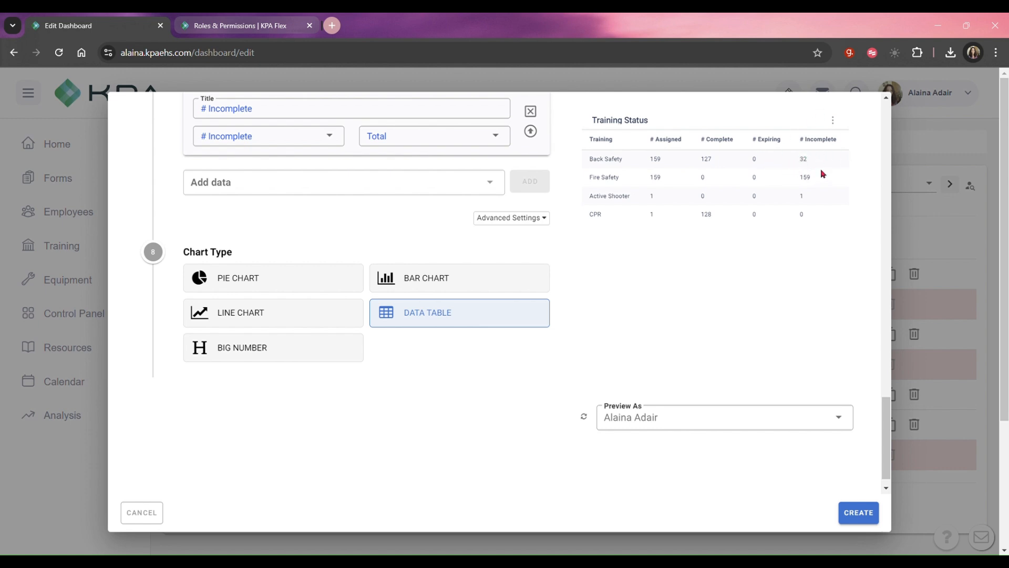
pyautogui.click(294, 352)
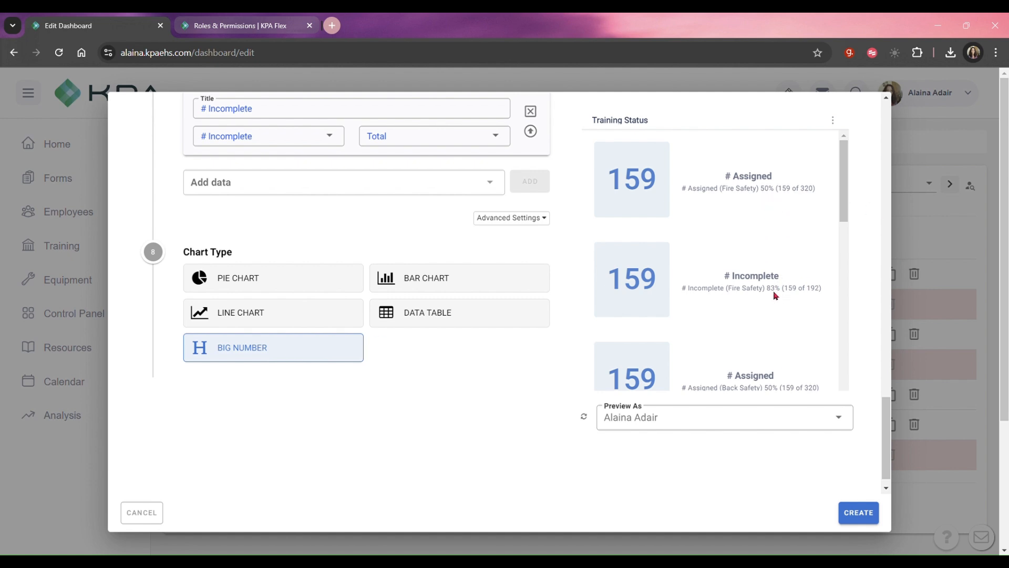
pyautogui.scroll(-3, 776, 316)
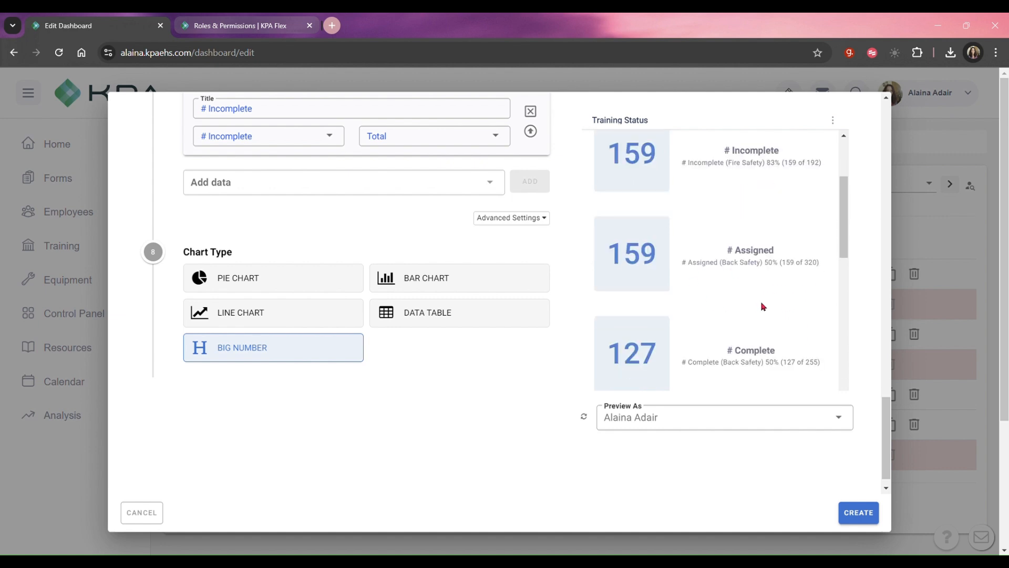
# Try the Line Chart and Pie Chart types for the widget and inspect the preview through to the Active Shooter training.
pyautogui.click(256, 321)
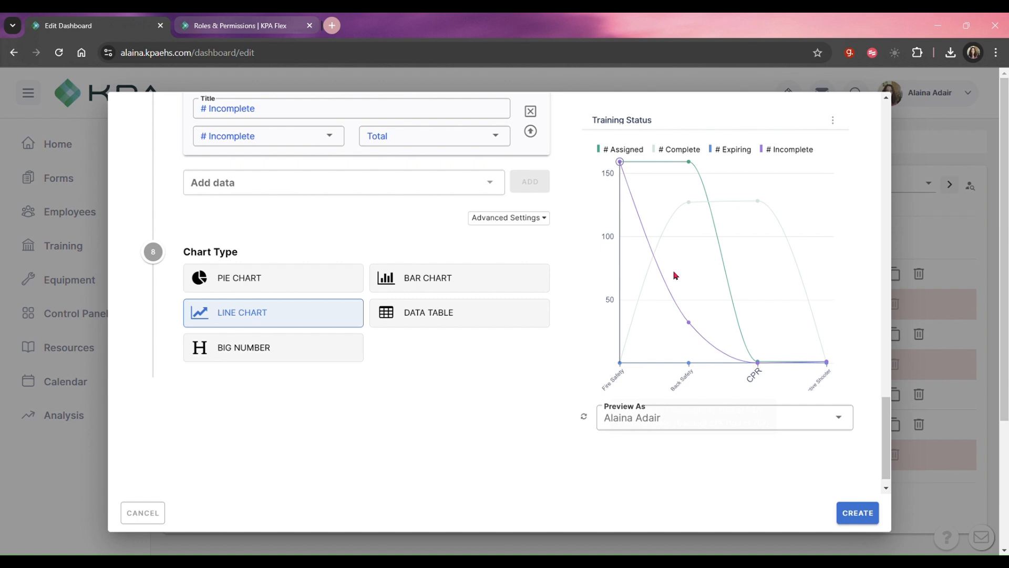
pyautogui.moveTo(828, 329)
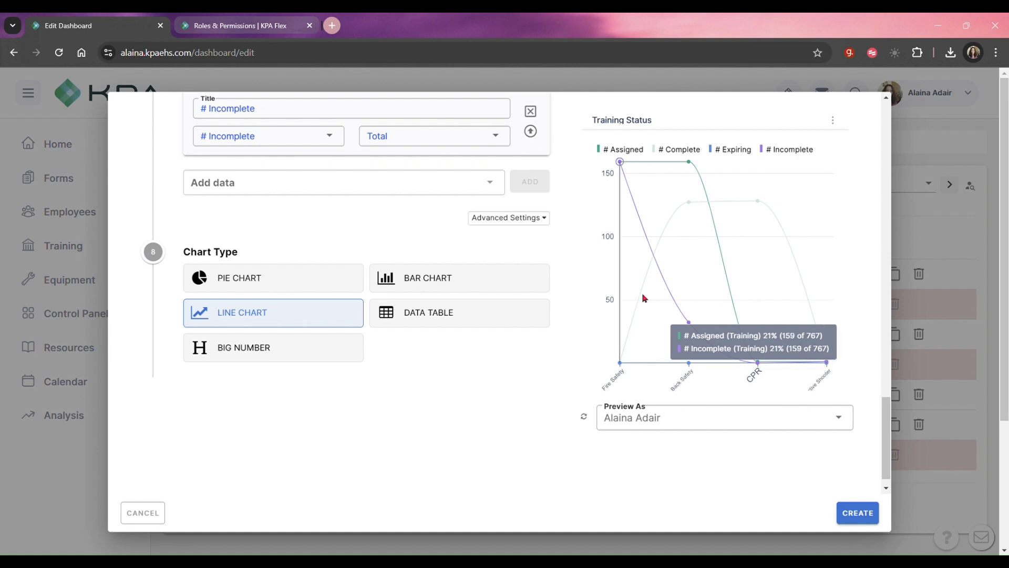
pyautogui.click(321, 283)
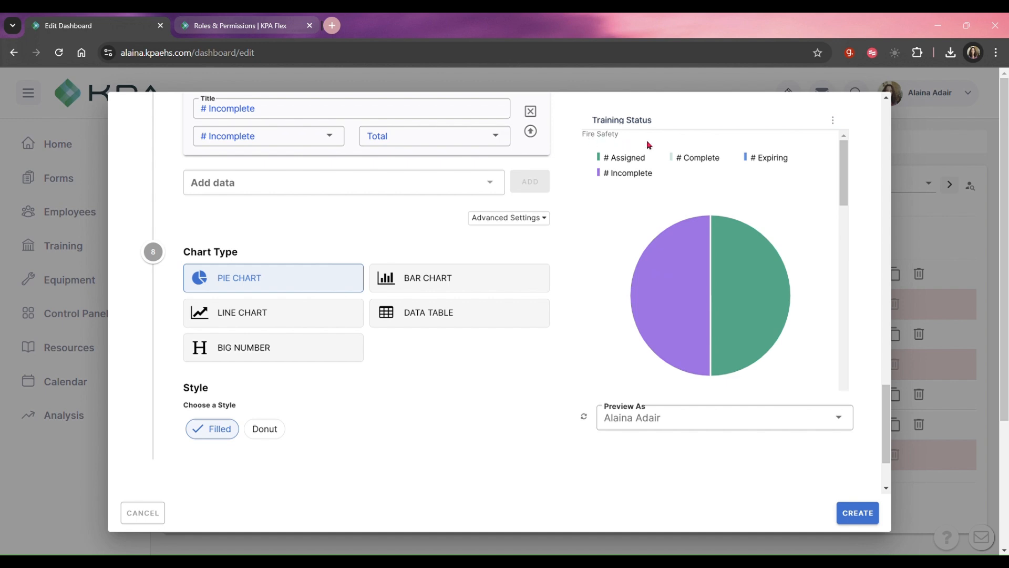
pyautogui.moveTo(845, 175); pyautogui.dragTo(829, 388)
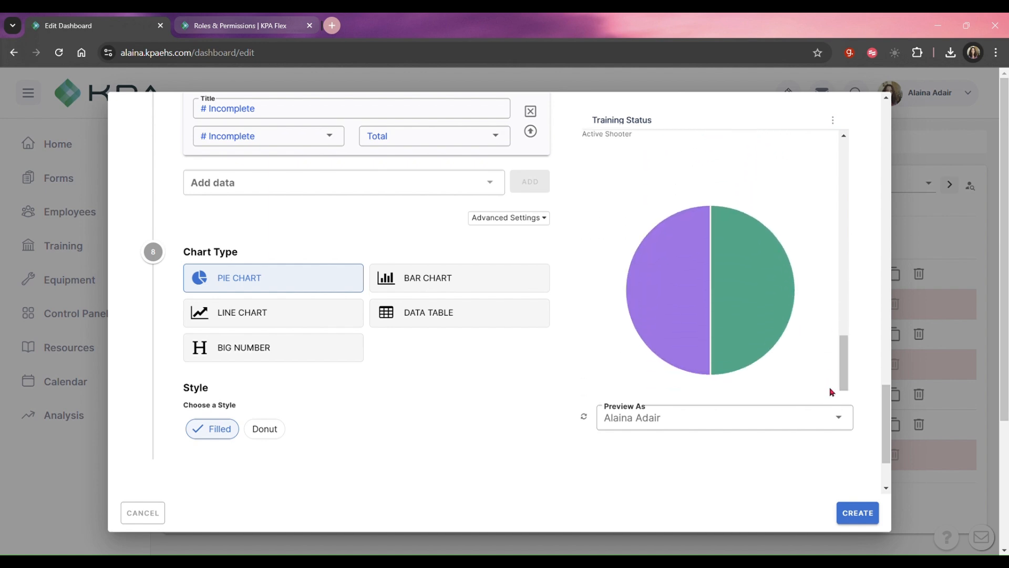
# Preview the Training Status widget as another employee, and return the preview to the original user.
pyautogui.click(847, 422)
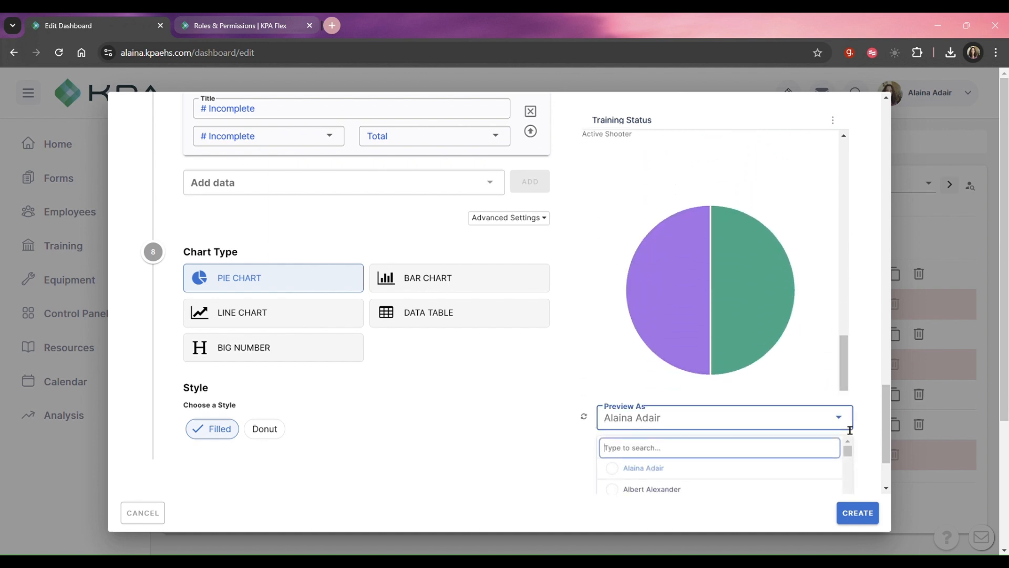
pyautogui.click(677, 490)
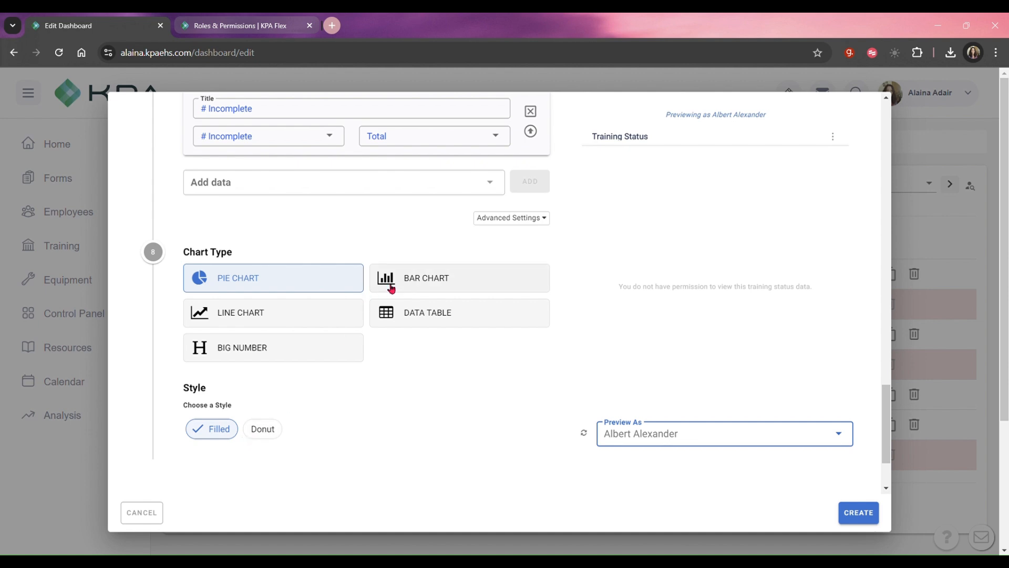
pyautogui.click(845, 442)
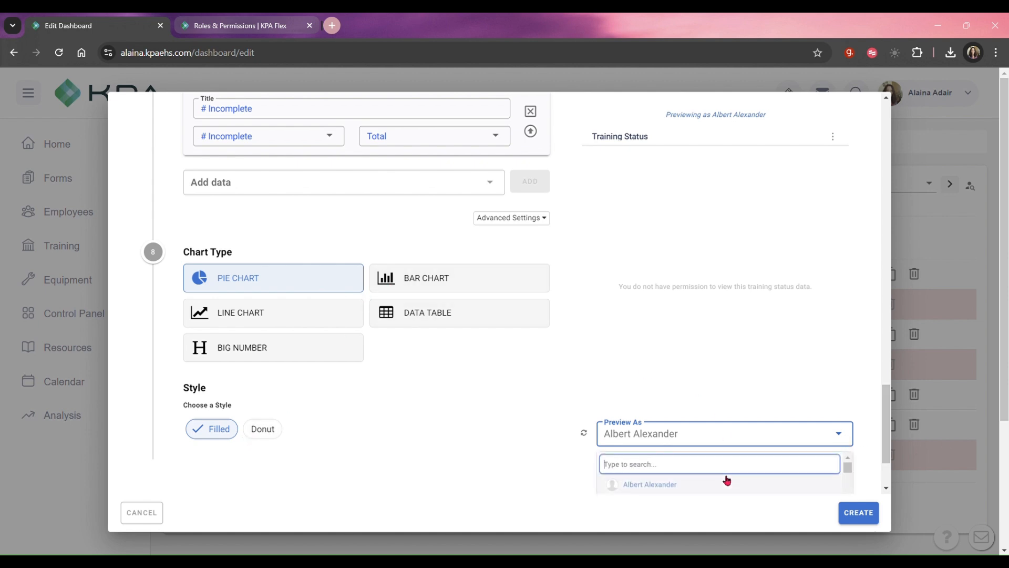
pyautogui.scroll(-1, 684, 468)
pyautogui.click(847, 466)
pyautogui.click(671, 464)
pyautogui.write('alaina')
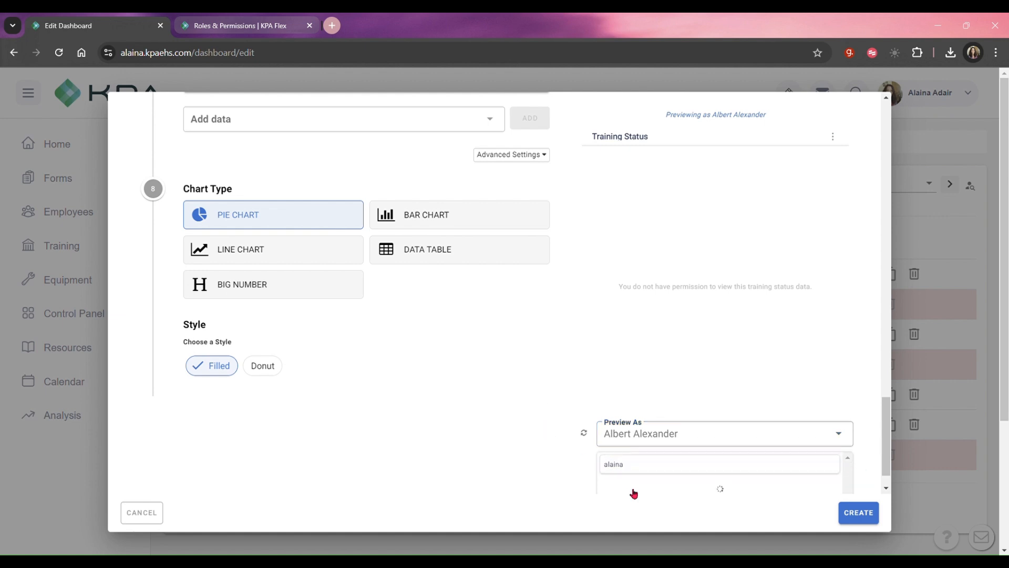
pyautogui.click(656, 485)
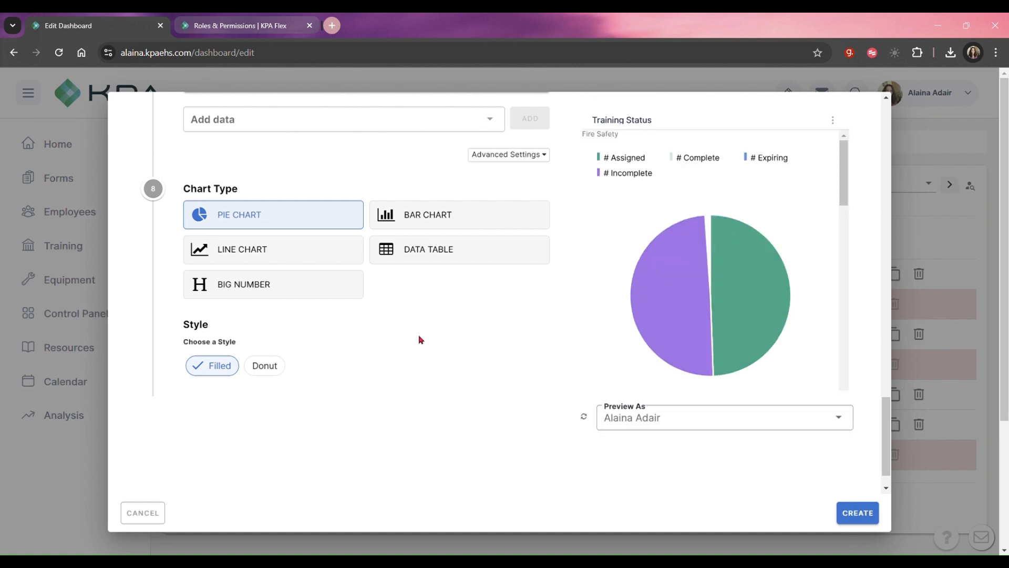
# Try the Donut style on the pie chart and inspect its # Assigned and # Incomplete slices for Fire Safety.
pyautogui.click(265, 366)
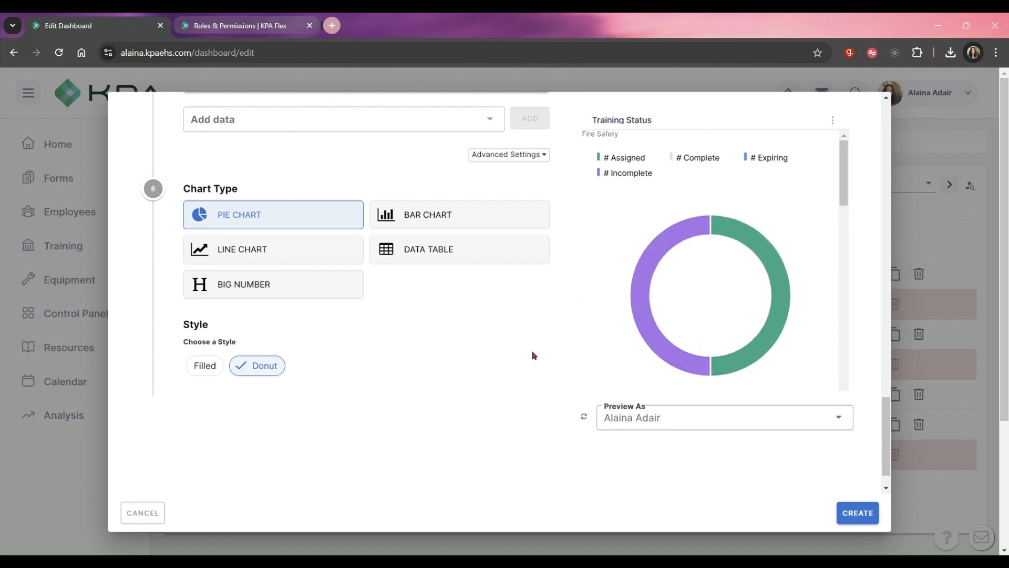
pyautogui.moveTo(790, 313)
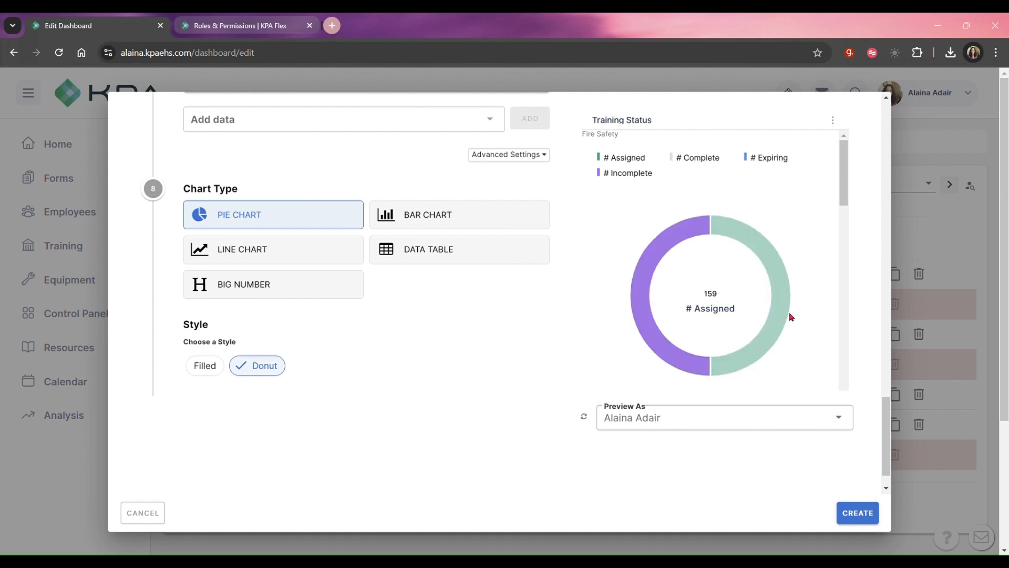
pyautogui.moveTo(653, 337)
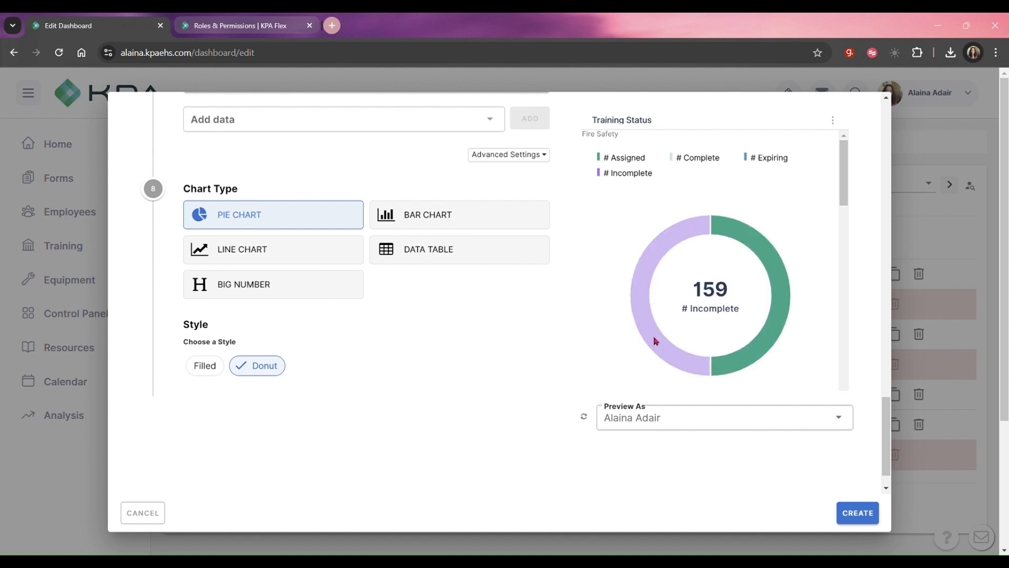
pyautogui.moveTo(762, 344)
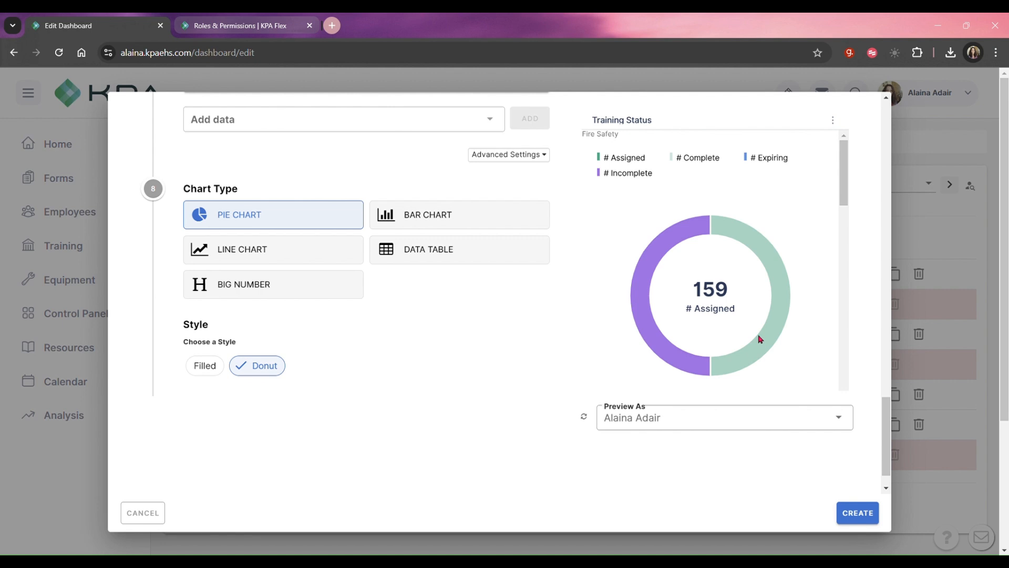
# Change the widget to a Bar Chart with Side-By-Side grouping and Horizontal direction, and review its segment and data settings.
pyautogui.click(401, 225)
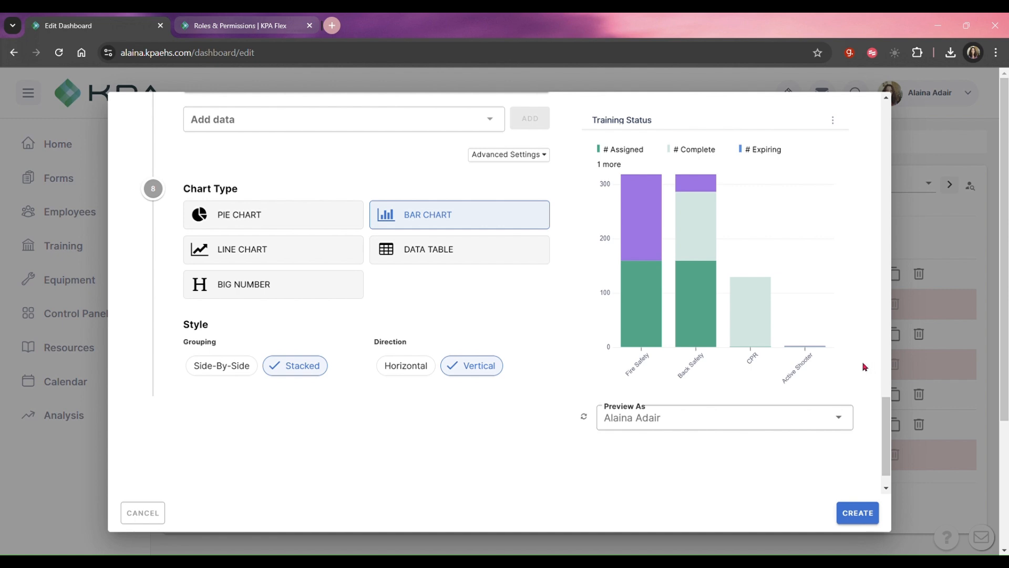
pyautogui.click(402, 362)
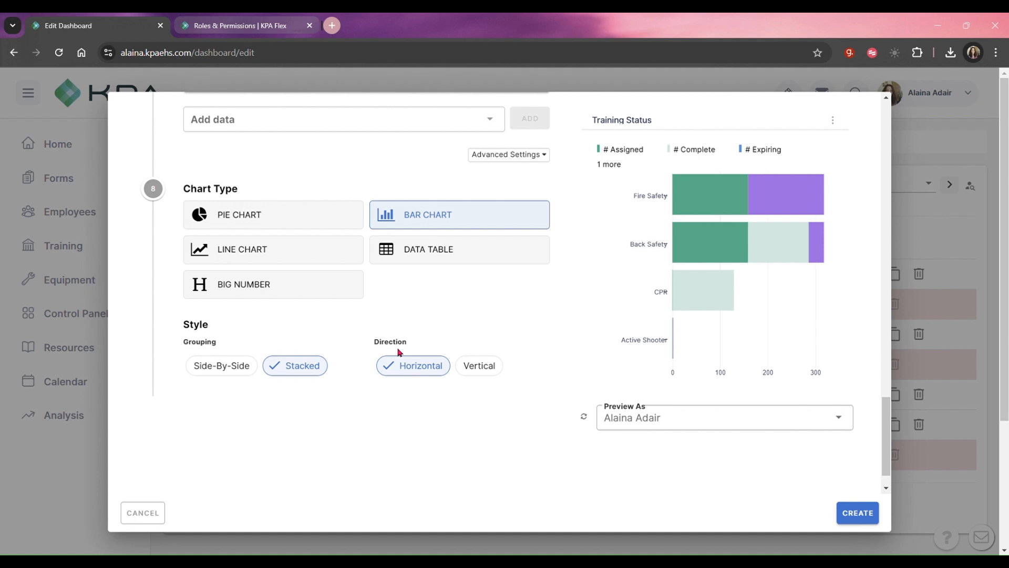
pyautogui.click(229, 376)
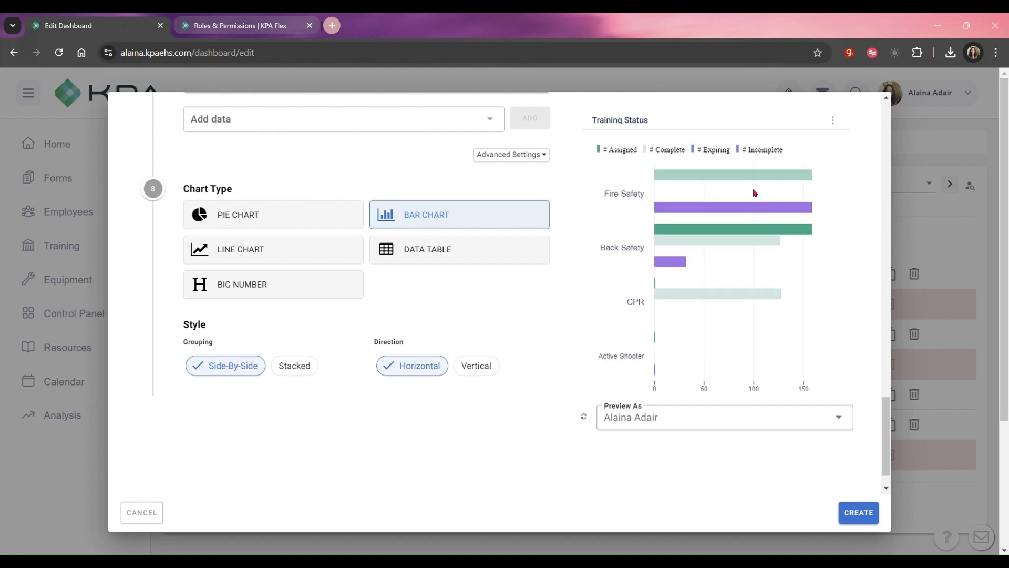
pyautogui.scroll(8, 412, 349)
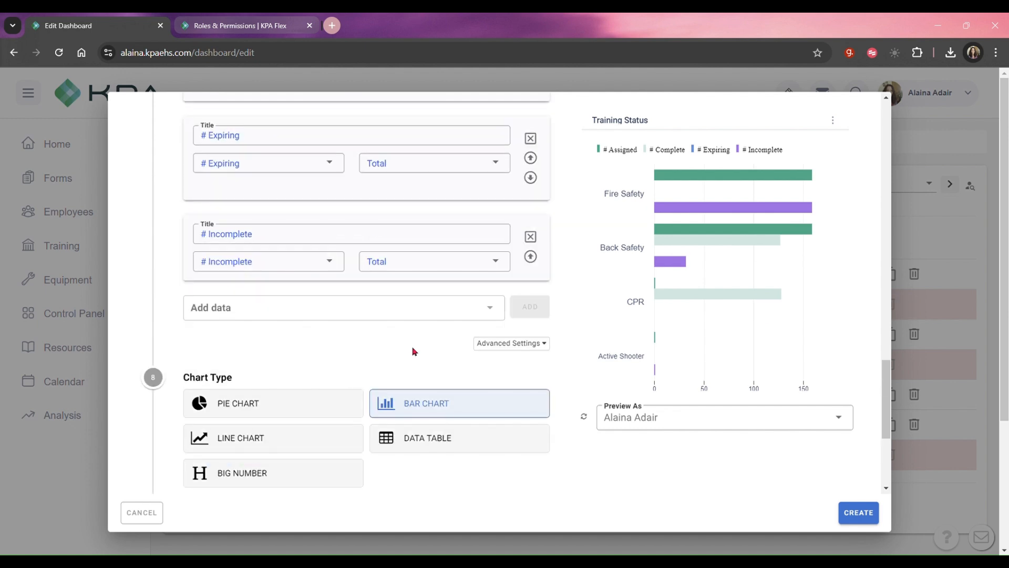
pyautogui.scroll(3, 413, 252)
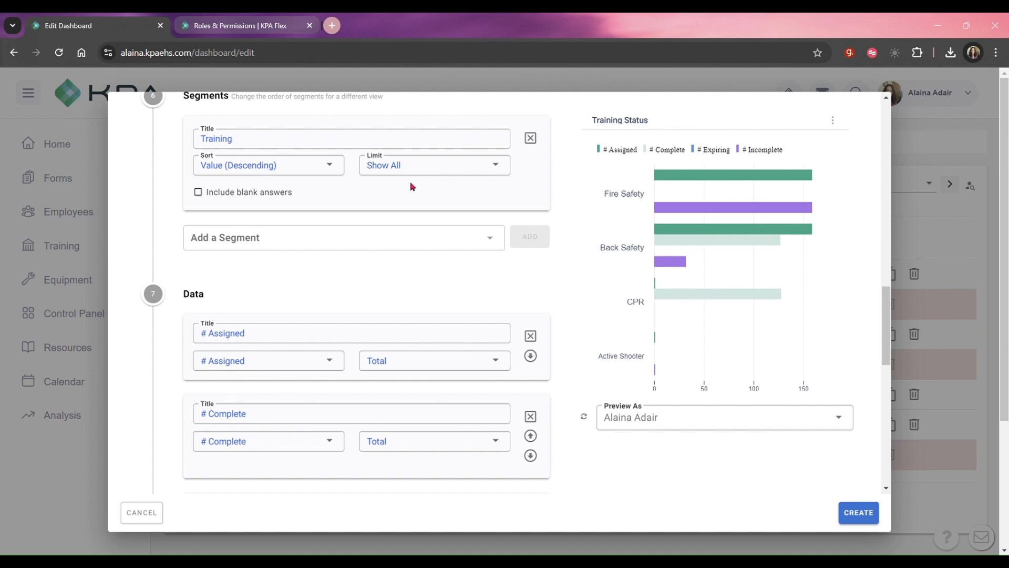
pyautogui.scroll(-8, 387, 277)
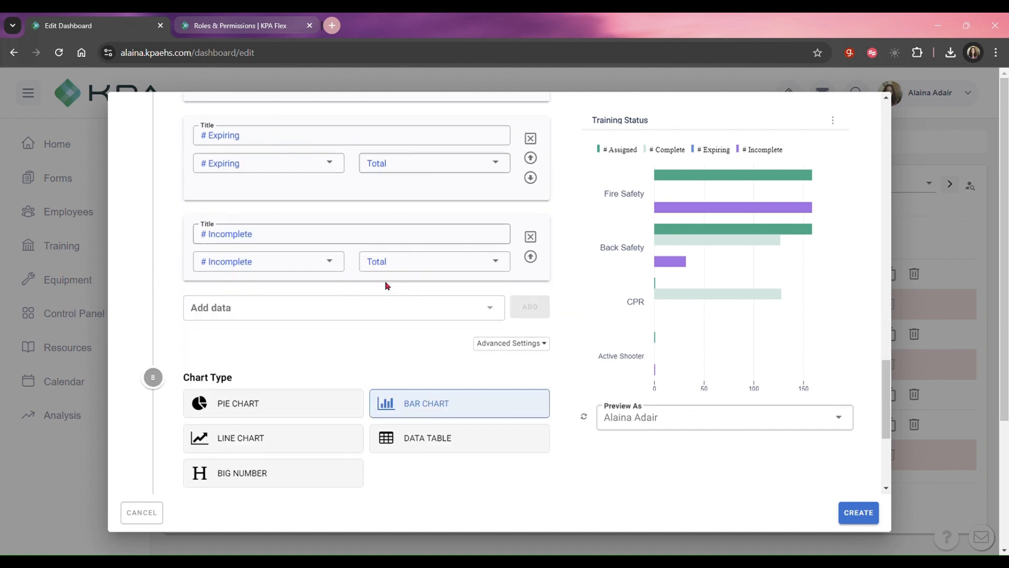
# Change the Training Status widget's chart type to Data Table and create the widget.
pyautogui.scroll(-1, 401, 334)
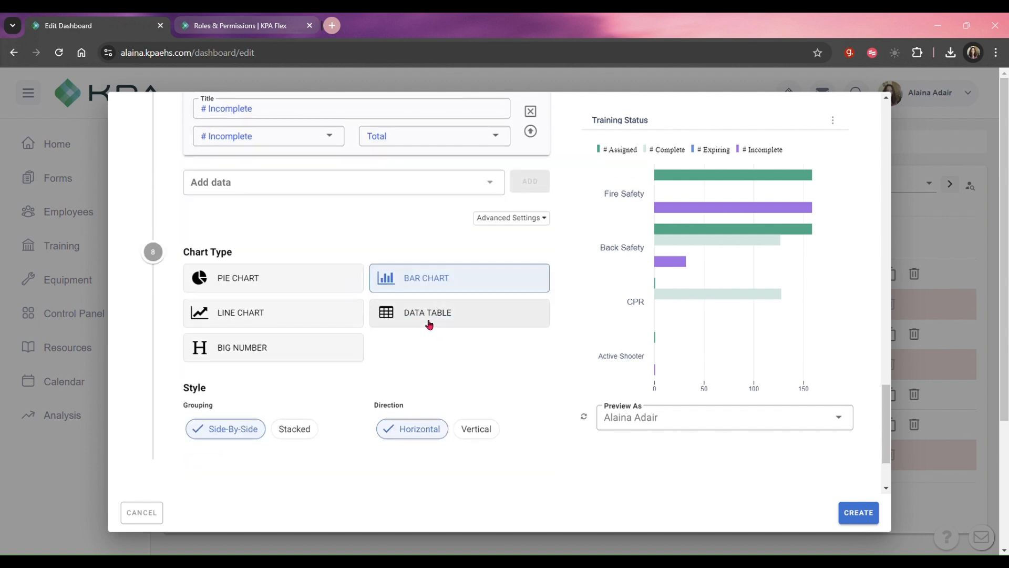
pyautogui.click(430, 324)
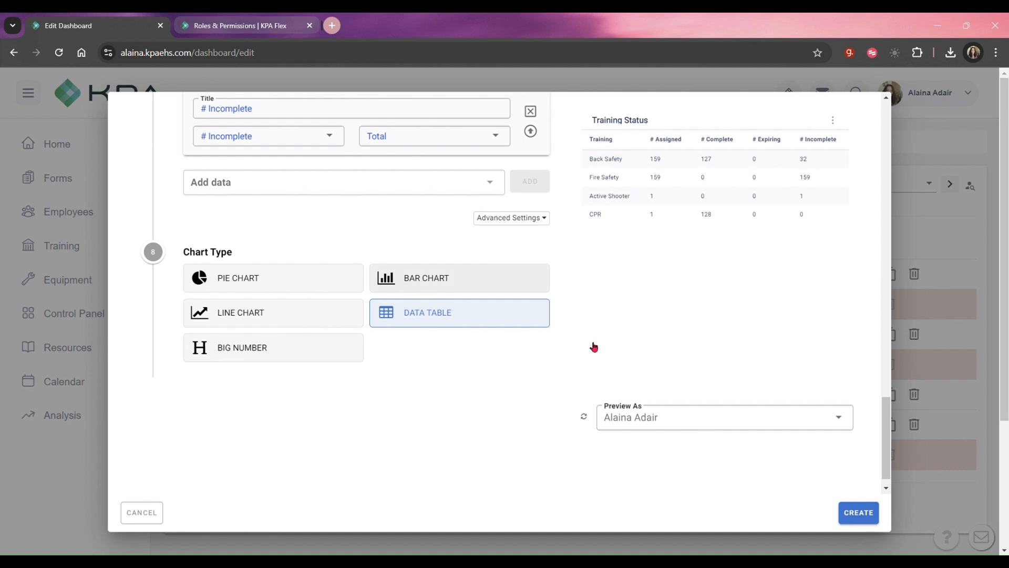
pyautogui.click(864, 513)
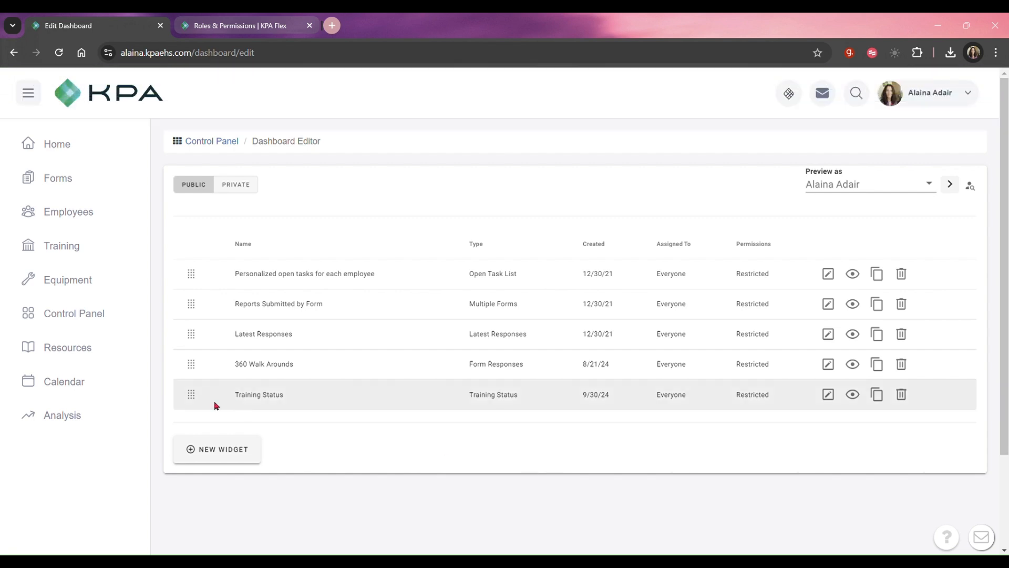
# Move the Training Status widget directly below the open tasks widget in the list, and review the home dashboard's layout.
pyautogui.moveTo(192, 400); pyautogui.dragTo(188, 311)
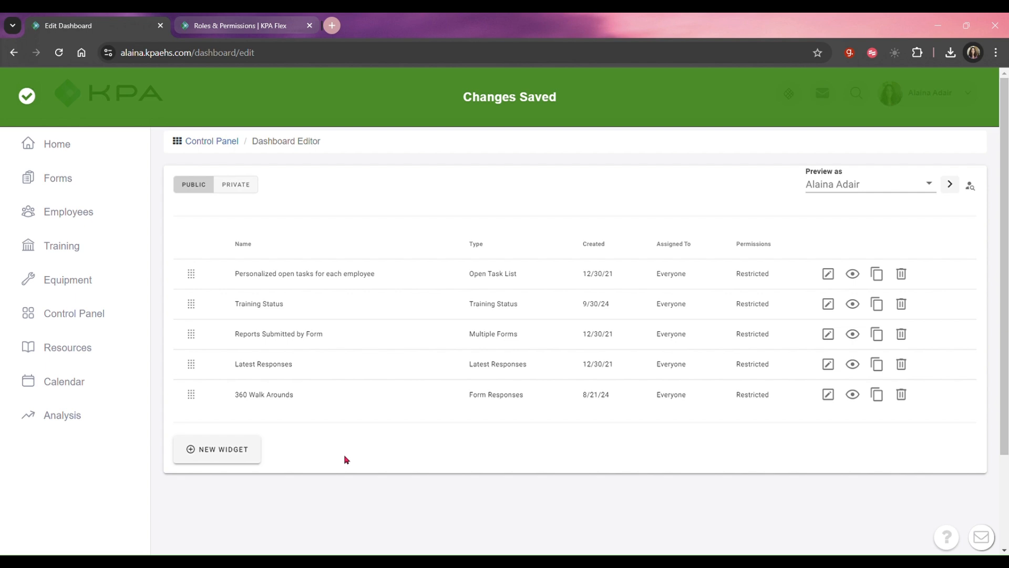
pyautogui.click(57, 142)
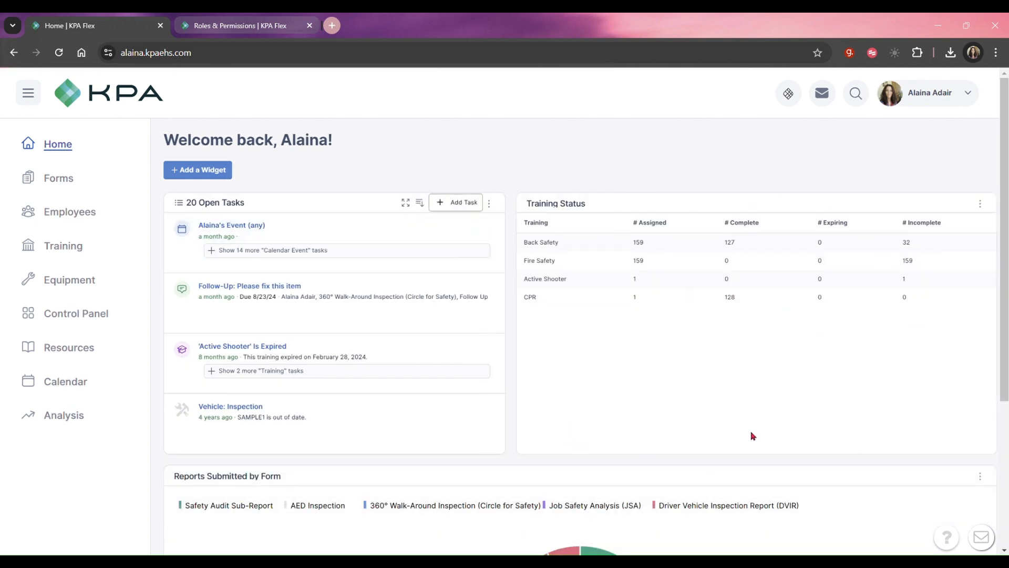
pyautogui.scroll(-4, 751, 433)
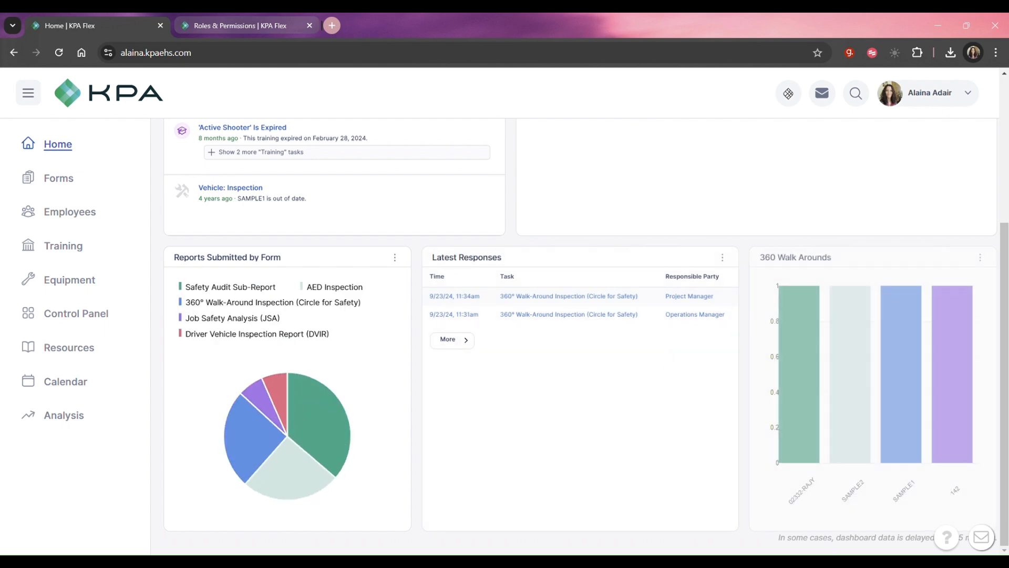
pyautogui.scroll(4, 484, 280)
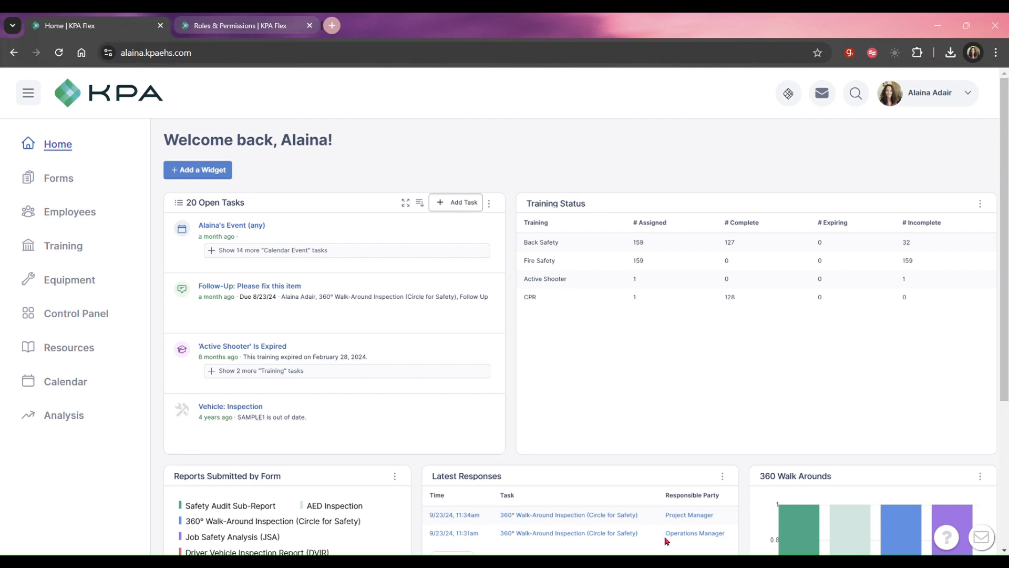
# Reopen the dashboard editor, preview the dashboard as the preselected employee, and return to the editor.
pyautogui.click(92, 322)
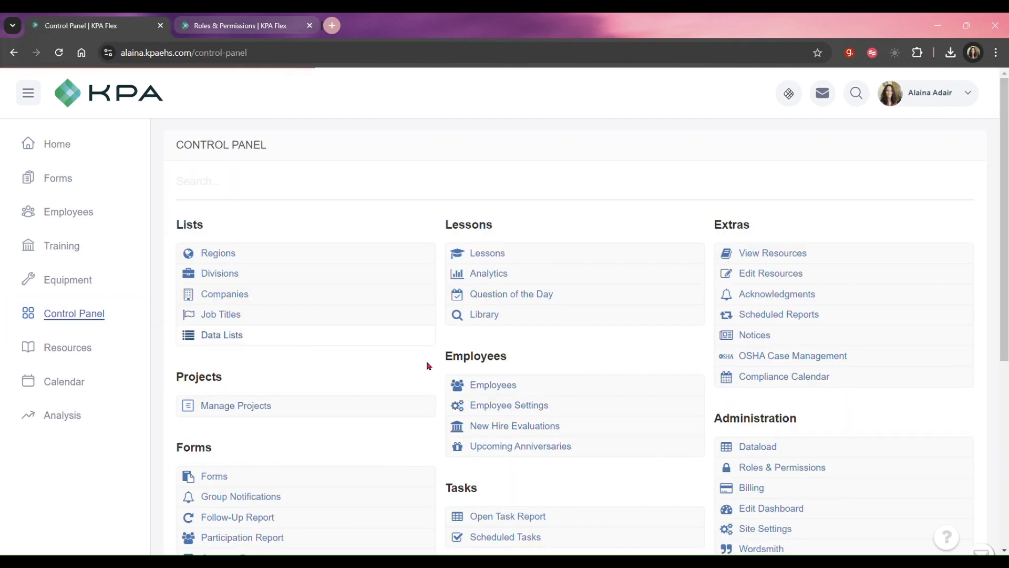
pyautogui.scroll(-2, 792, 410)
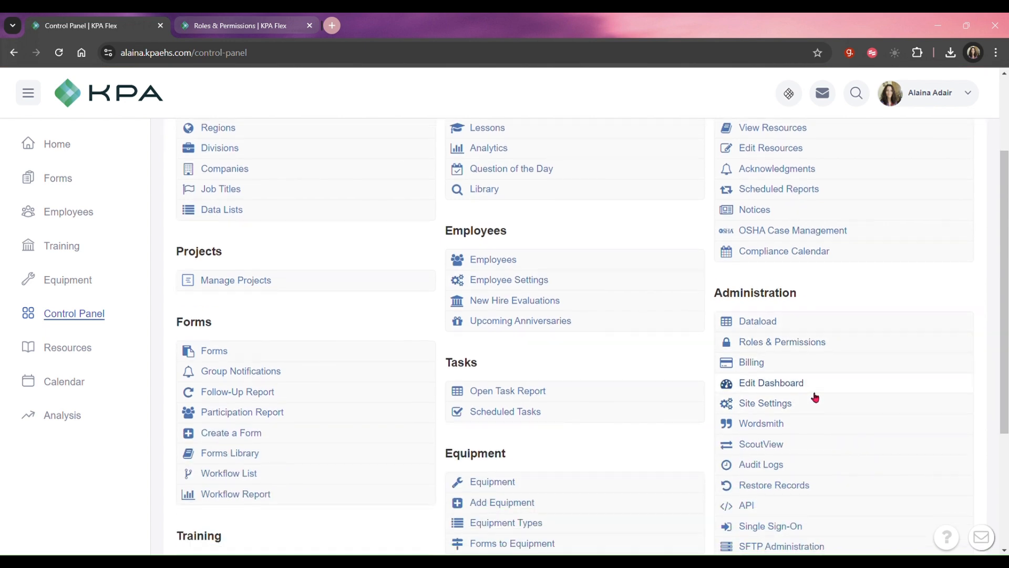
pyautogui.click(815, 395)
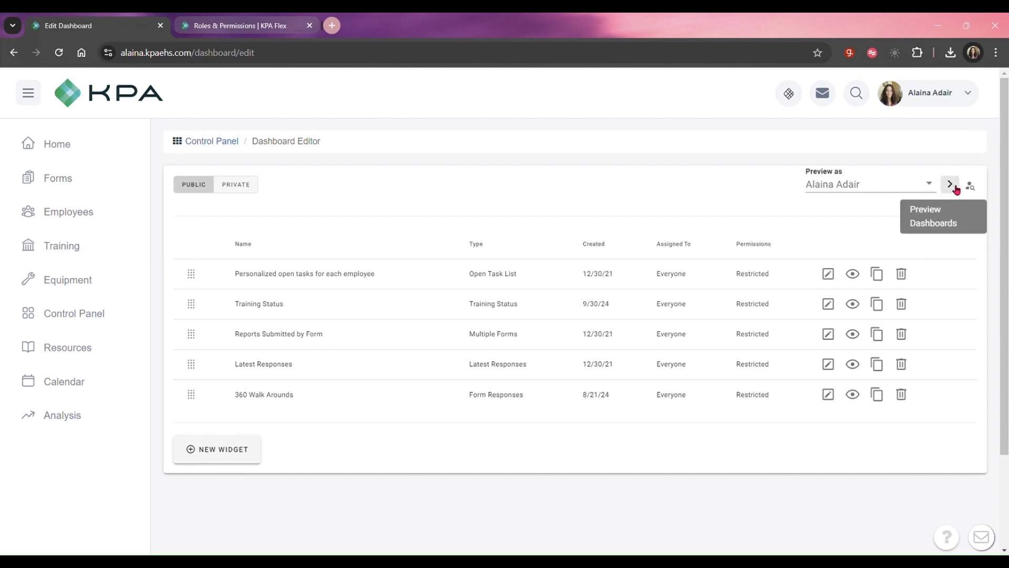
pyautogui.click(954, 187)
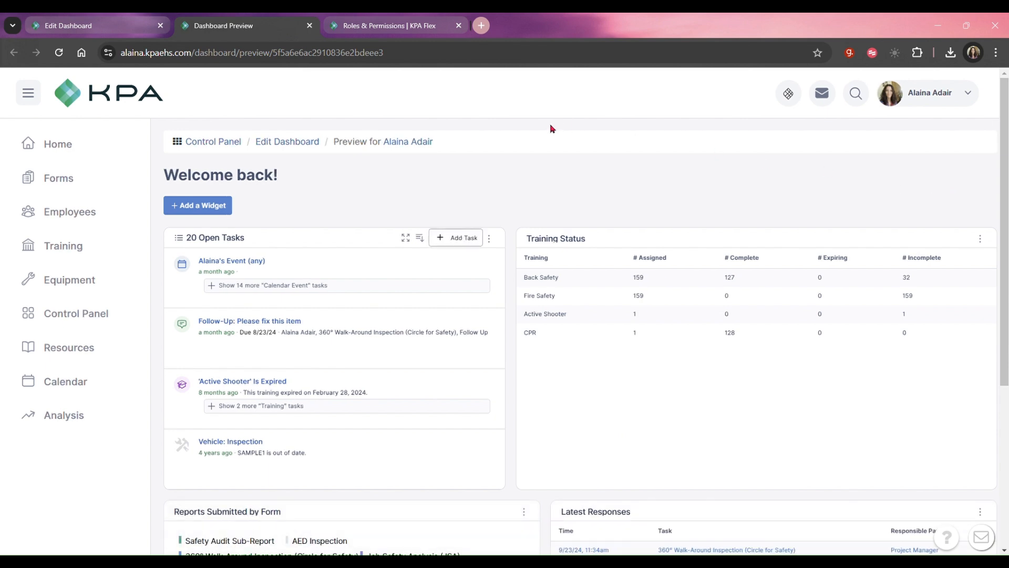
pyautogui.click(111, 20)
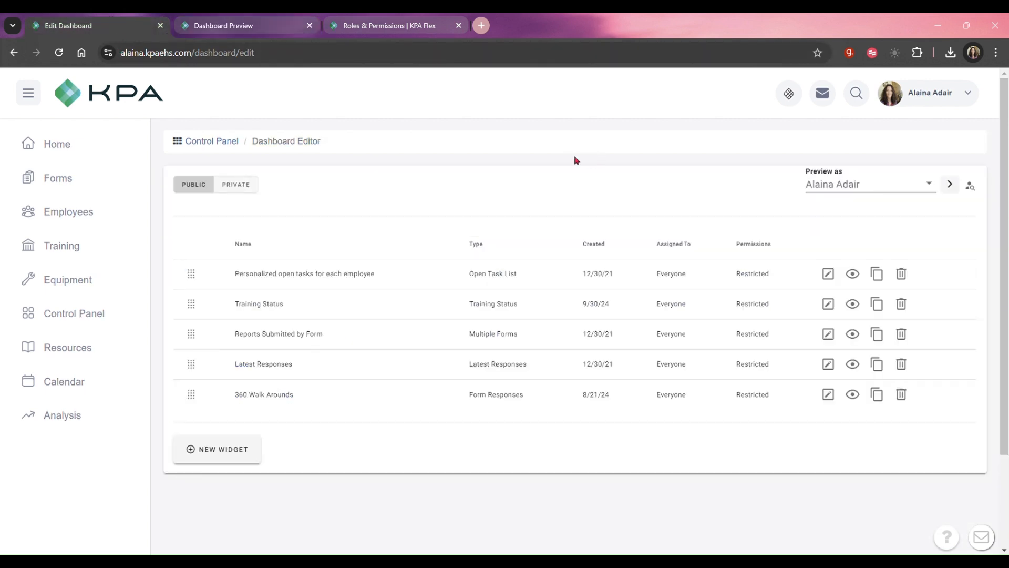
# Duplicate the 360 Walk Arounds widget as 360 Walk Arounds (COPY), and delete that copy.
pyautogui.click(888, 402)
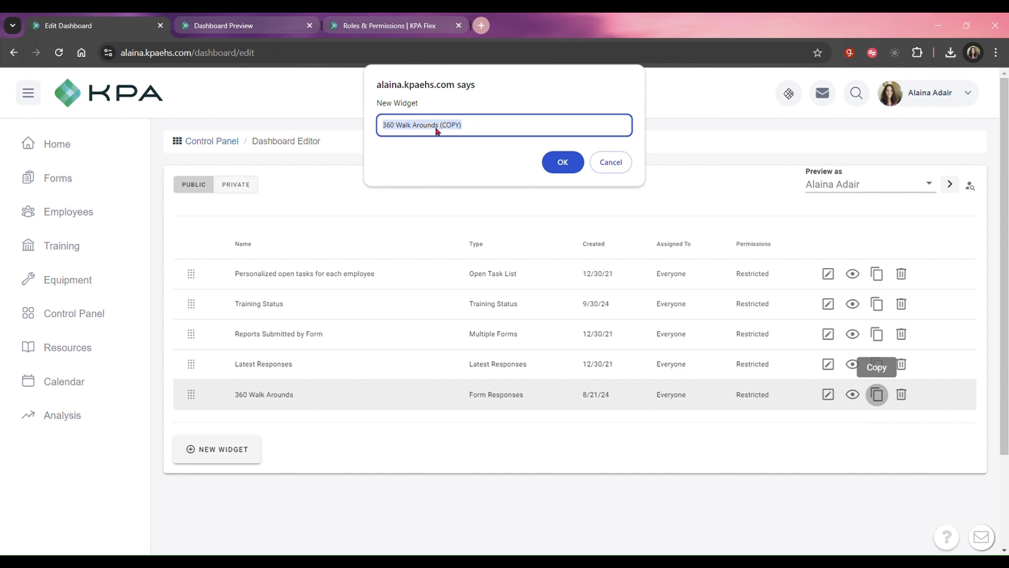
pyautogui.click(551, 166)
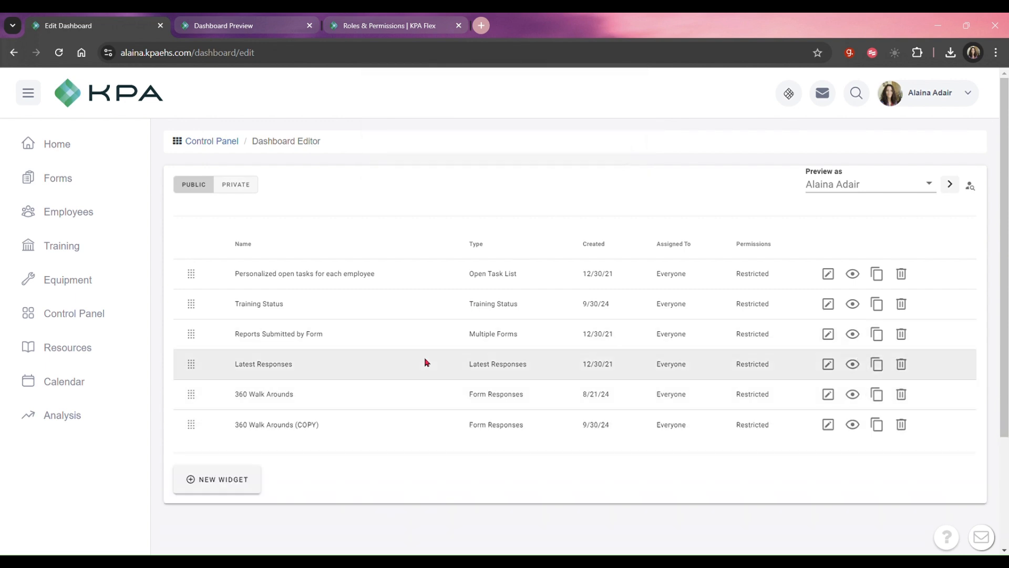
pyautogui.click(828, 424)
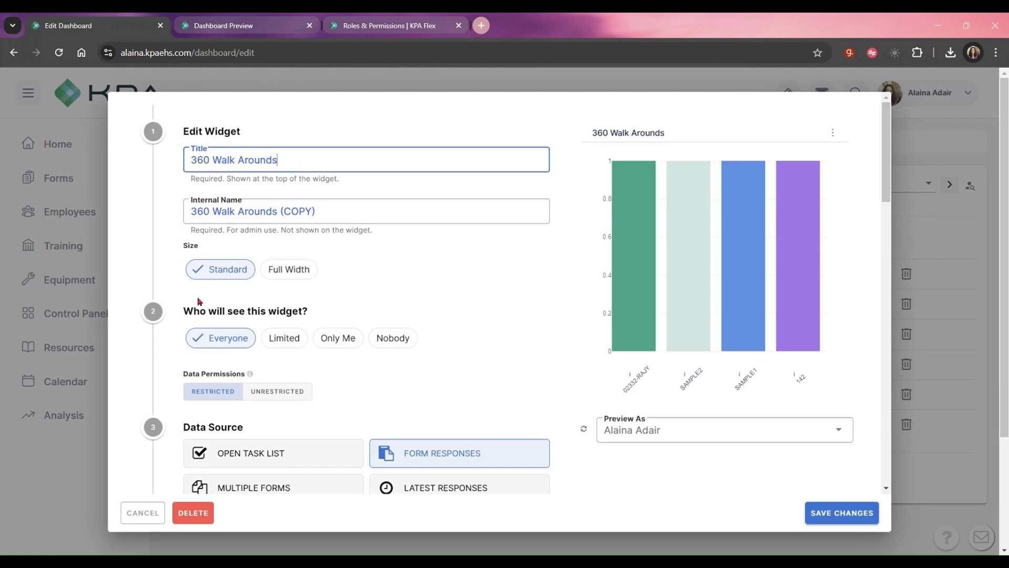
pyautogui.click(201, 517)
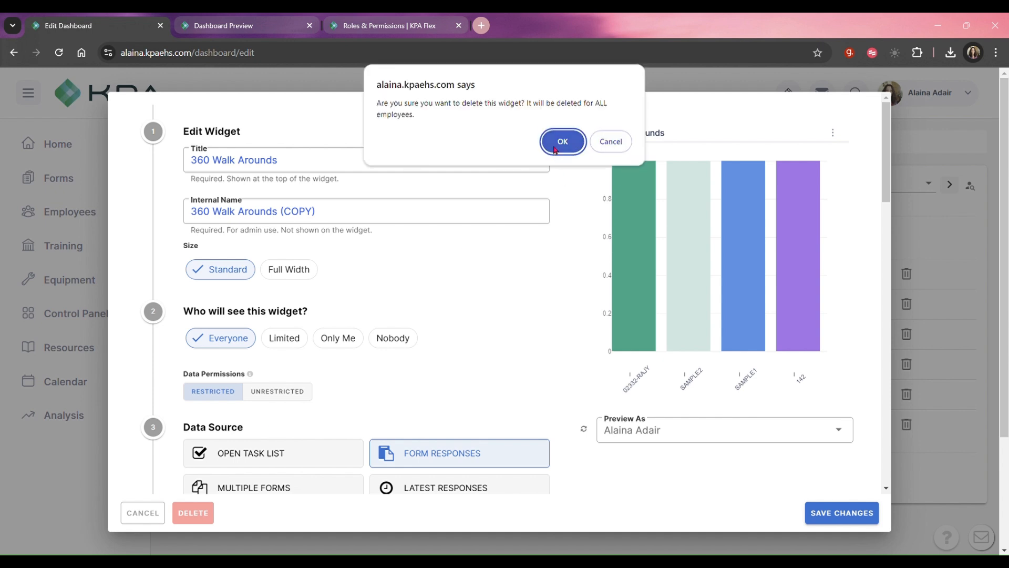
pyautogui.click(554, 150)
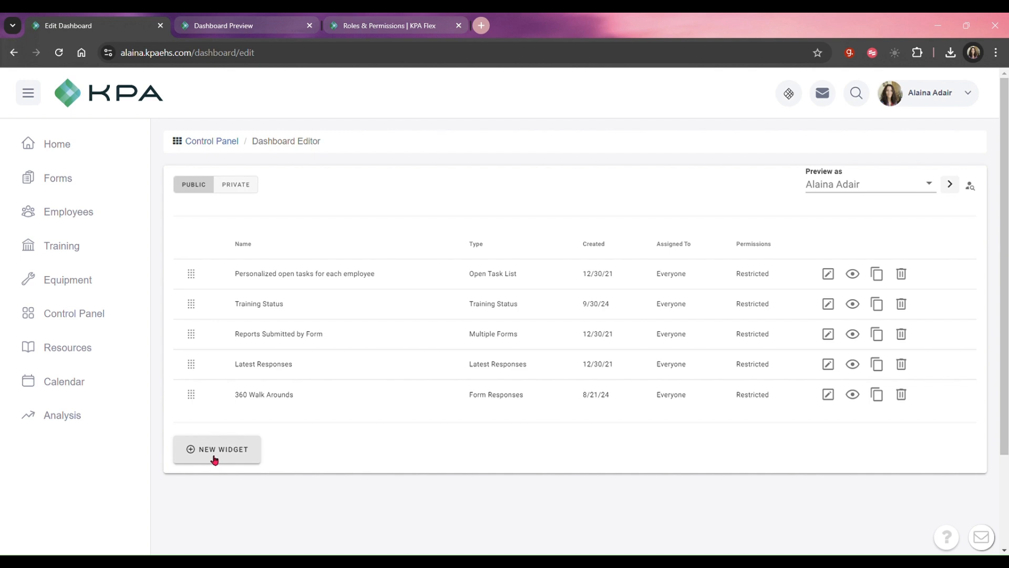
# Start a new public widget with Form Responses as its data source and Limited visibility.
pyautogui.click(214, 459)
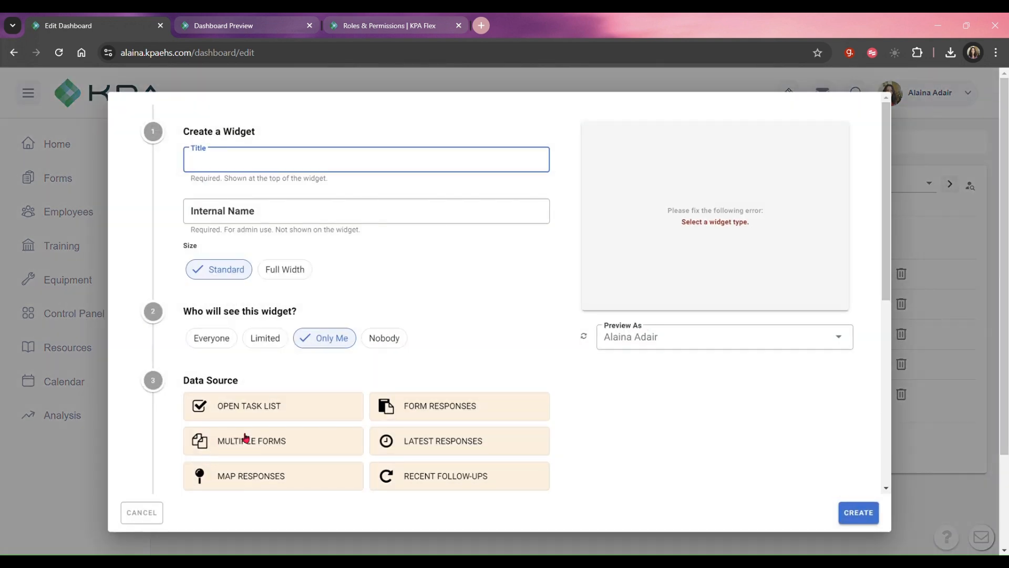
pyautogui.click(435, 409)
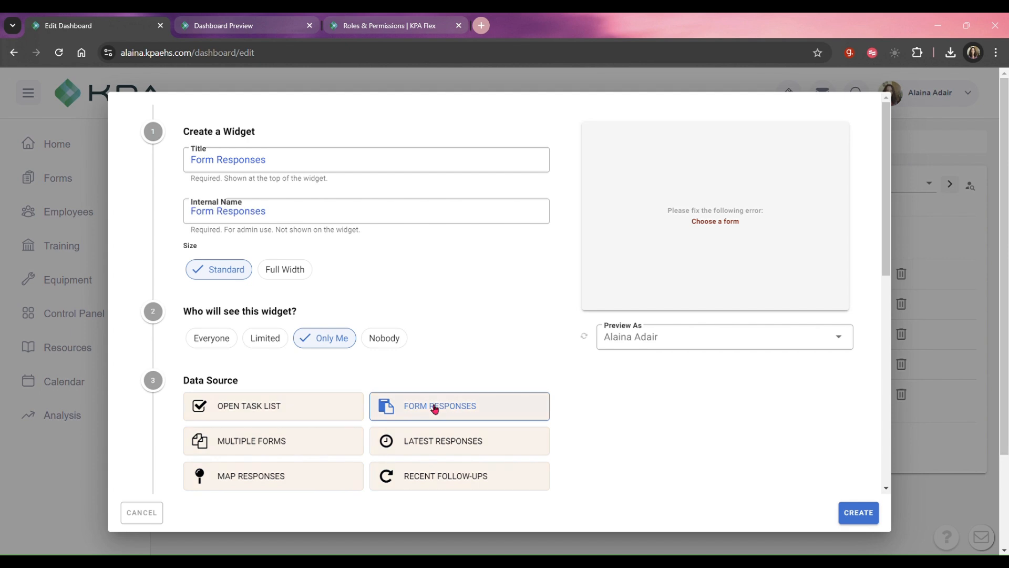
pyautogui.click(264, 342)
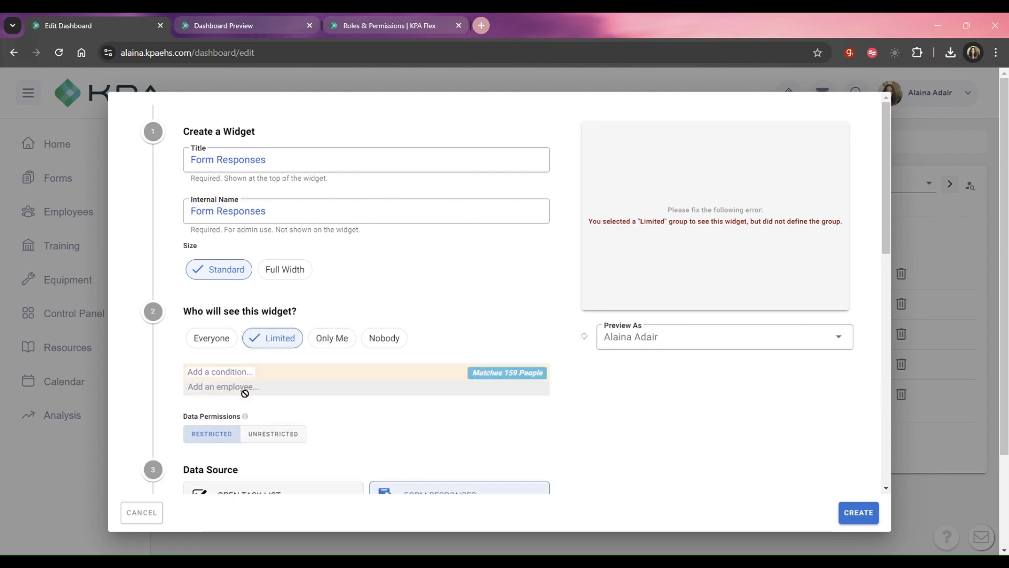
# Add a visibility condition so the widget is shown only to viewers whose role is Admin or VP.
pyautogui.click(214, 374)
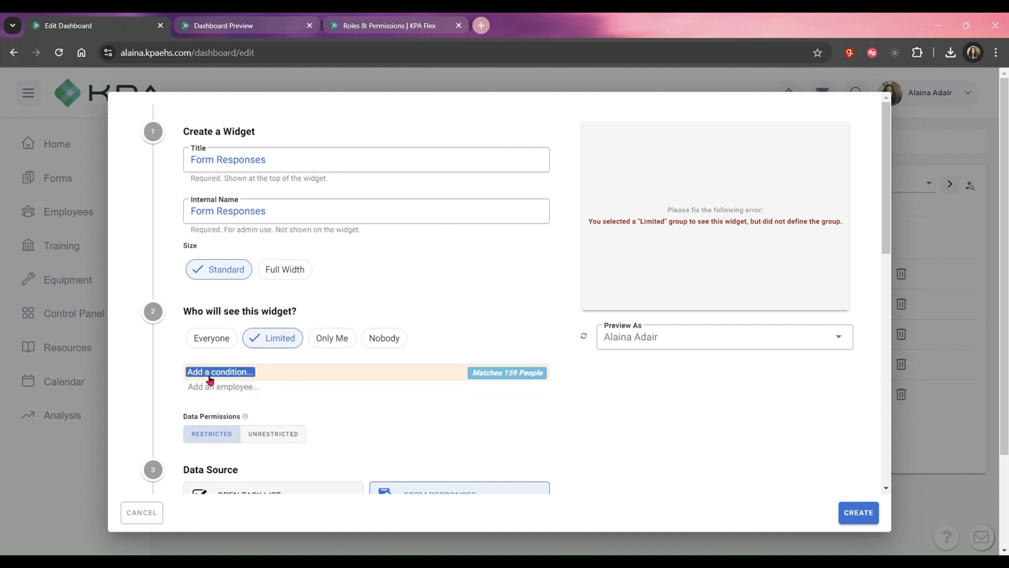
pyautogui.click(276, 344)
pyautogui.scroll(-4, 355, 360)
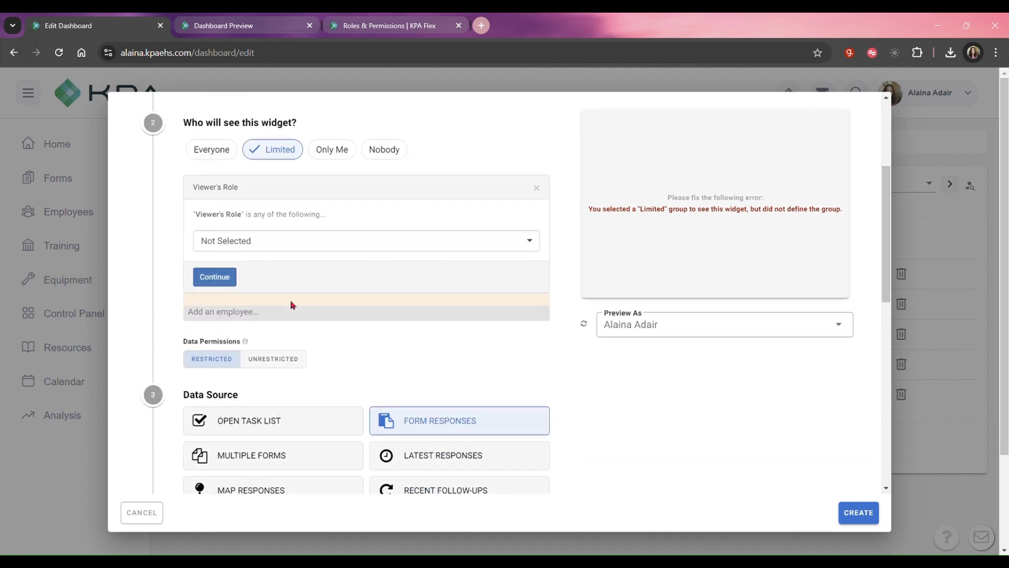
pyautogui.click(285, 243)
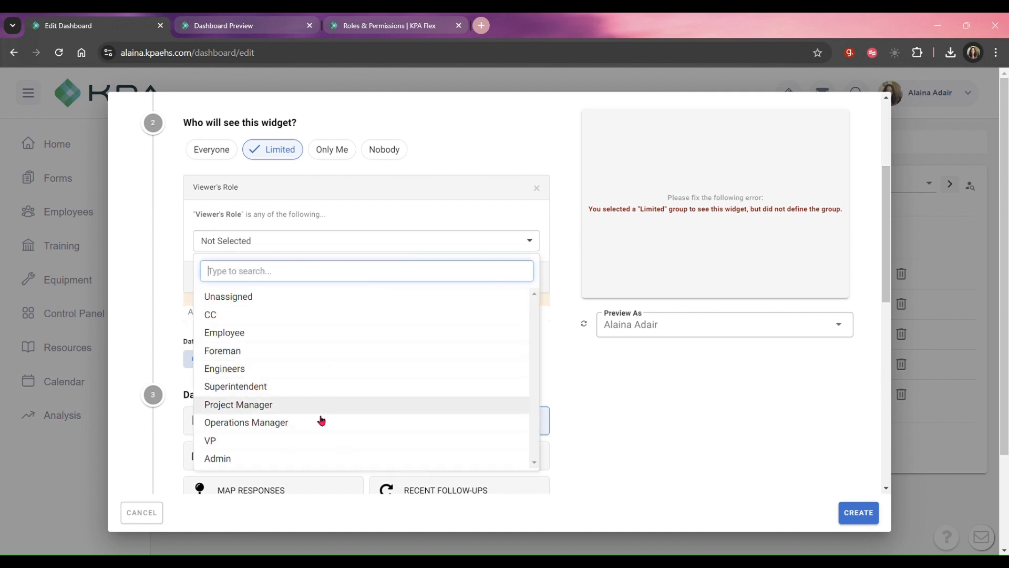
pyautogui.click(311, 456)
pyautogui.click(231, 248)
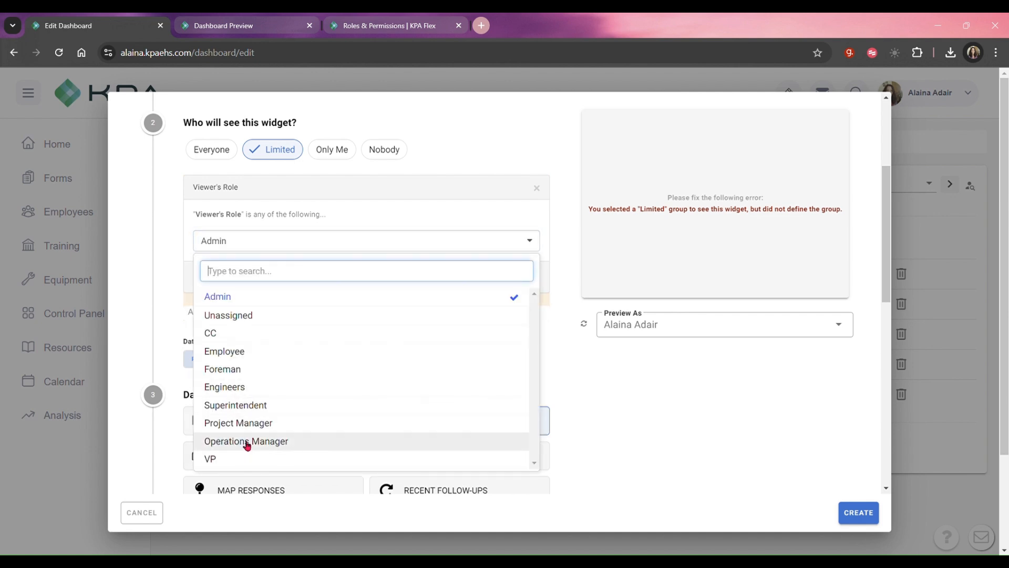
pyautogui.click(245, 461)
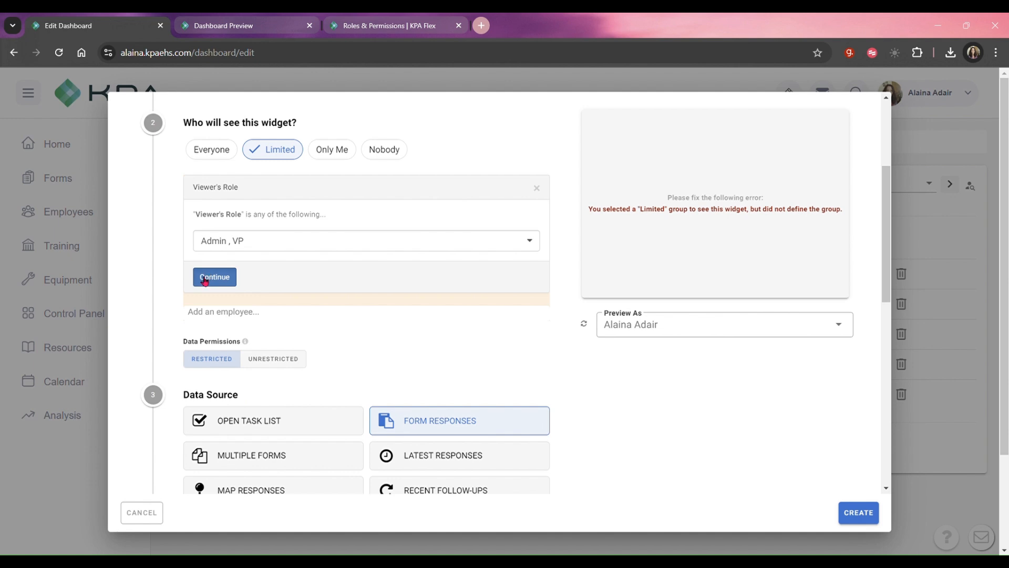
pyautogui.click(205, 281)
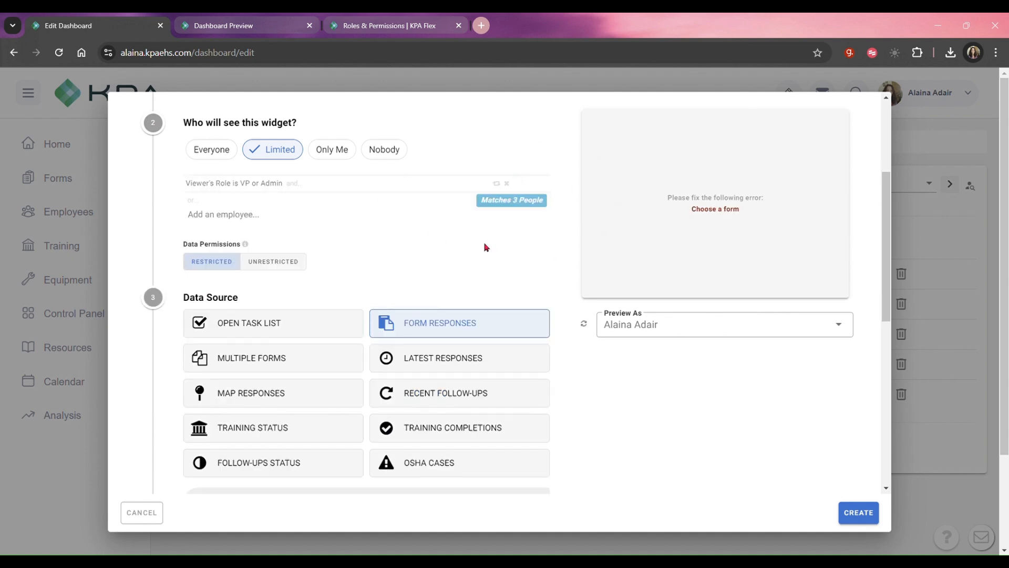
# Choose AED Inspection as the form that supplies the widget's data.
pyautogui.scroll(-4, 484, 244)
pyautogui.scroll(-2, 483, 247)
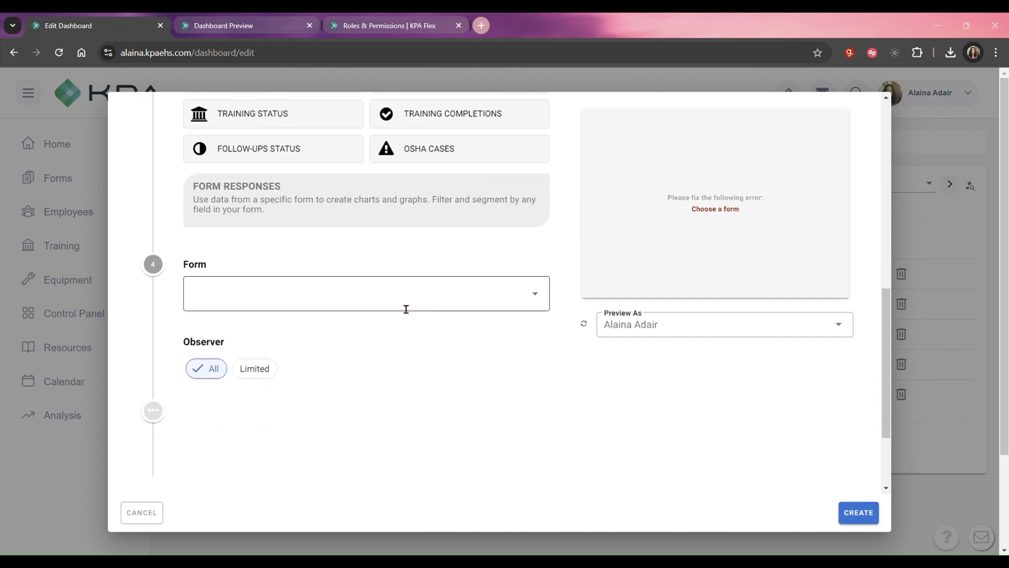
pyautogui.click(537, 293)
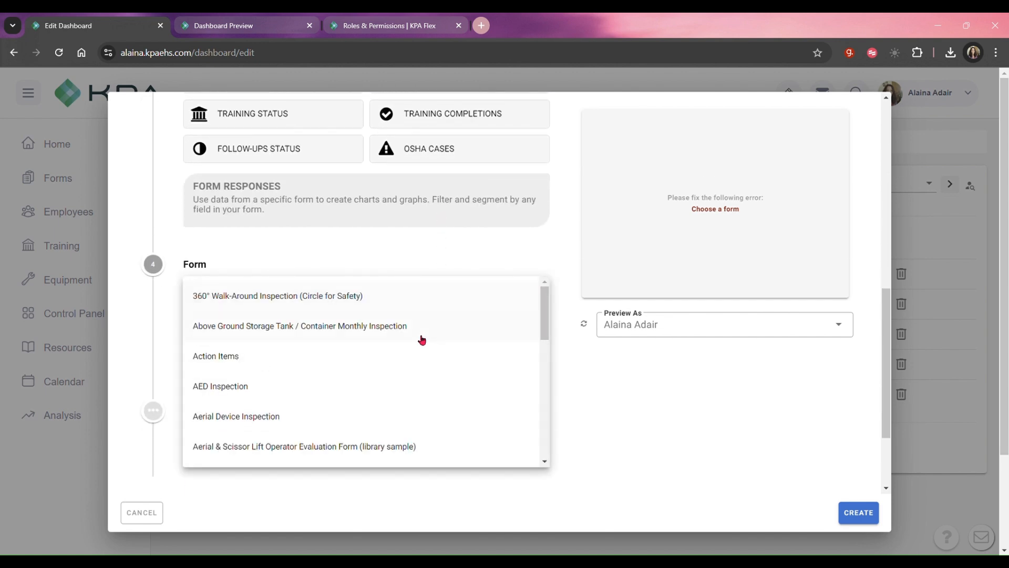
pyautogui.click(396, 400)
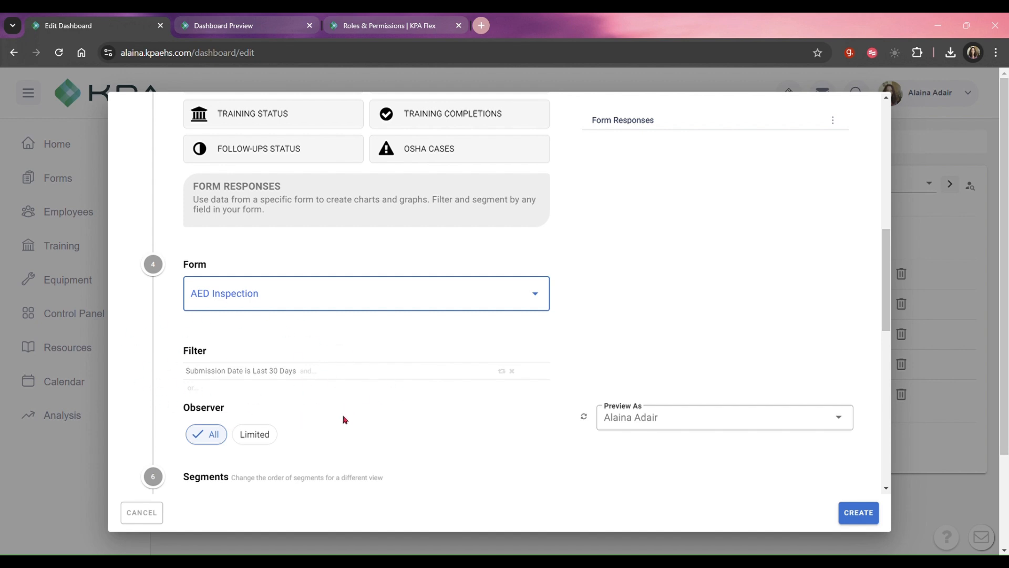
# Replace the widget's default date filter with a Submission Date condition of Year To Date.
pyautogui.click(512, 372)
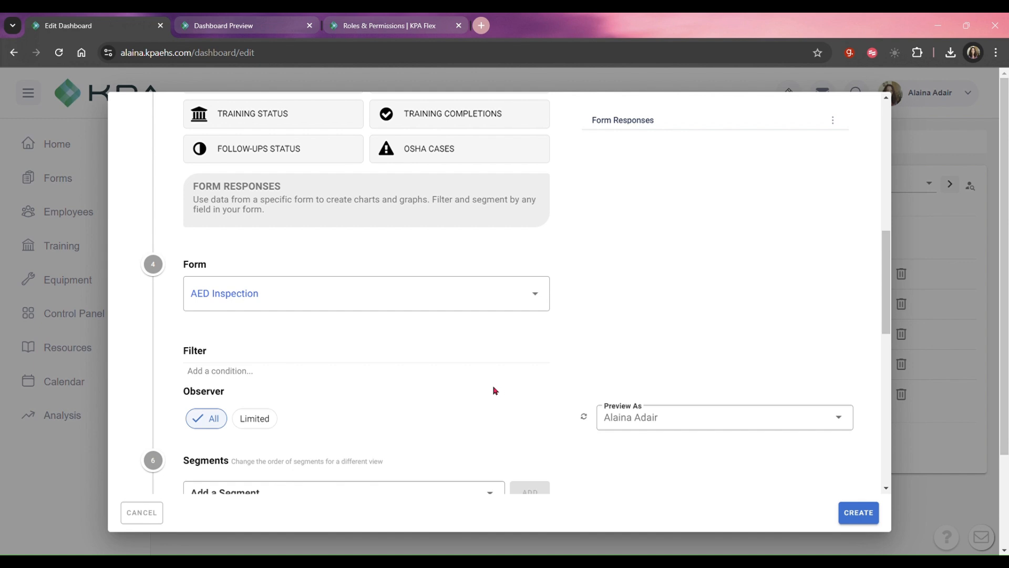
pyautogui.click(249, 372)
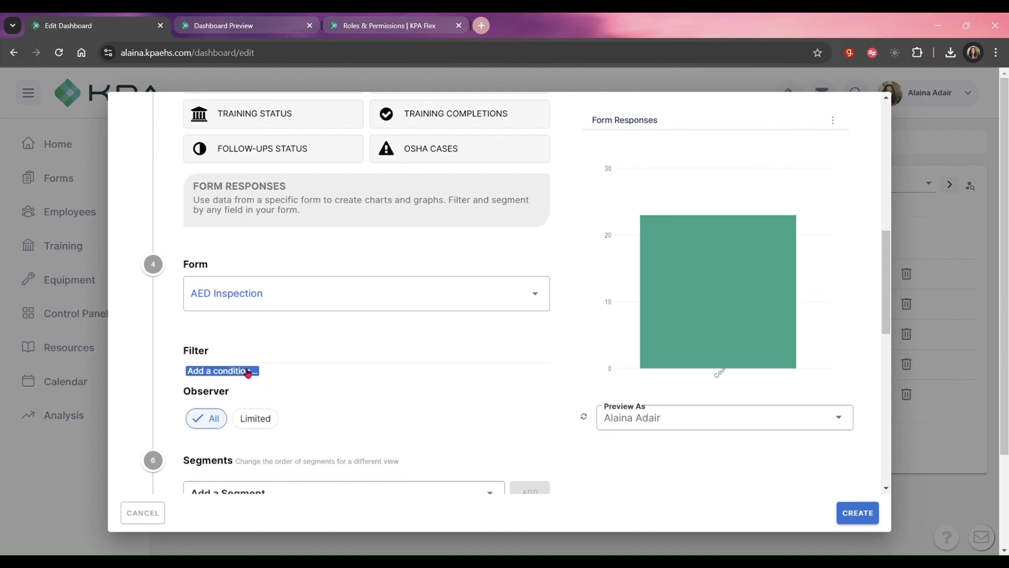
pyautogui.click(247, 375)
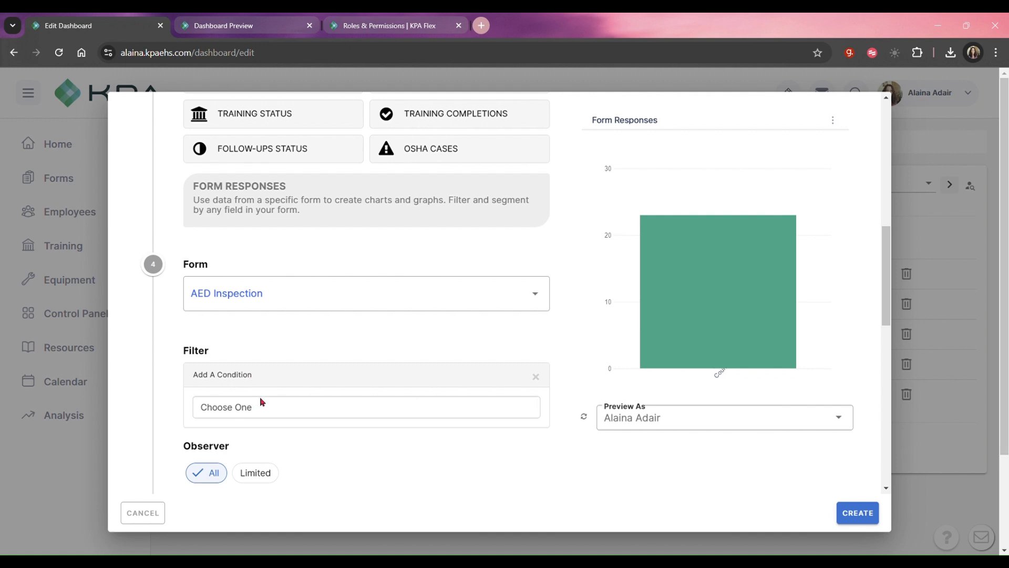
pyautogui.click(306, 112)
pyautogui.scroll(-1, 359, 275)
pyautogui.click(256, 342)
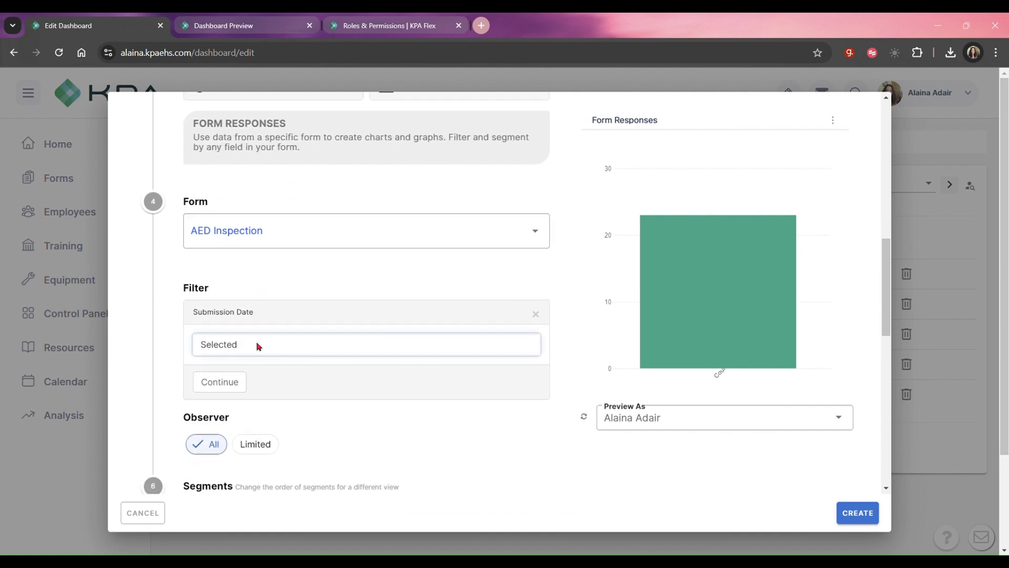
pyautogui.click(252, 322)
pyautogui.click(229, 390)
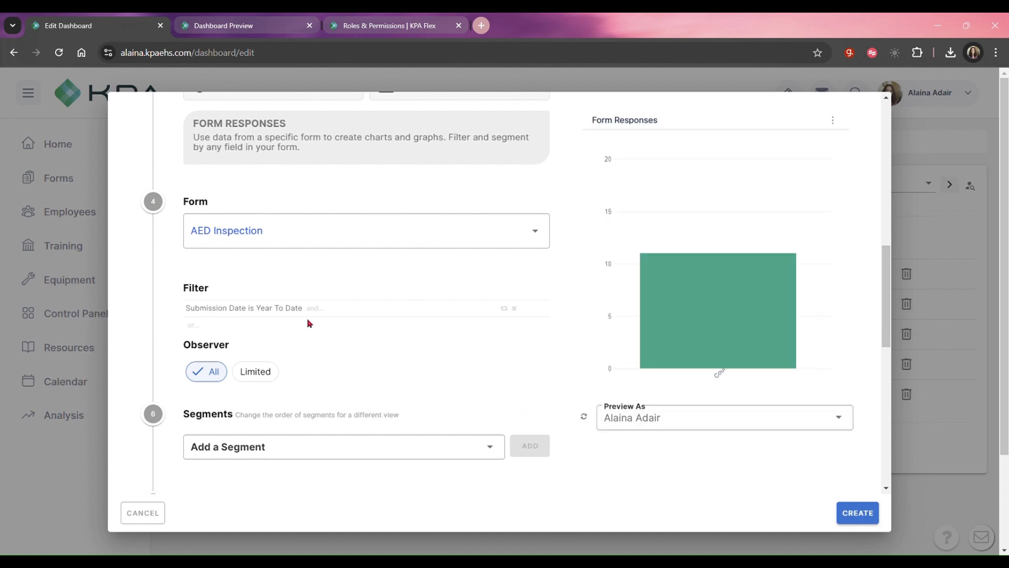
pyautogui.scroll(-2, 307, 318)
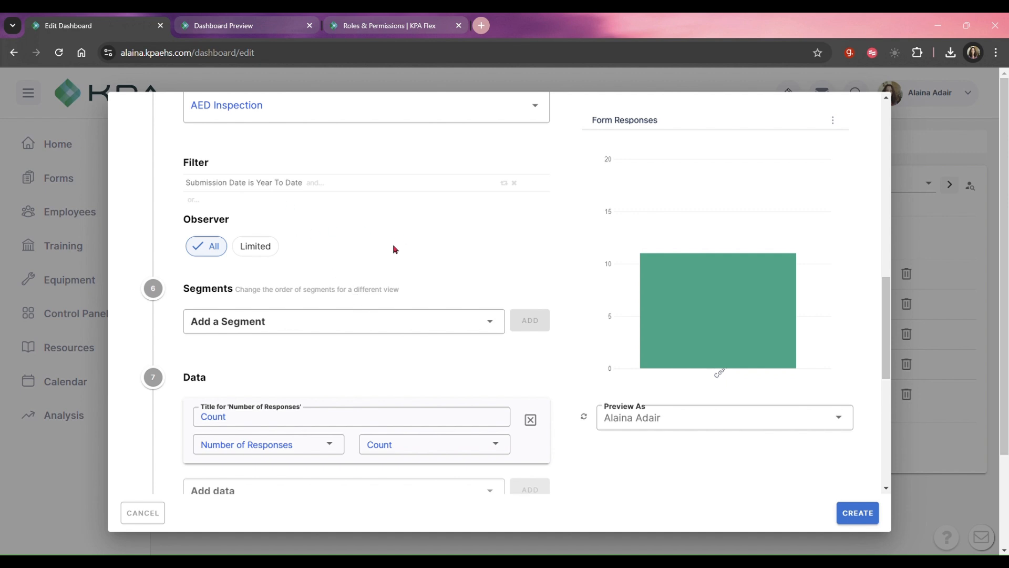
# Add a Location segment to the AED Inspection widget and set its limit to Show All.
pyautogui.scroll(-1, 395, 249)
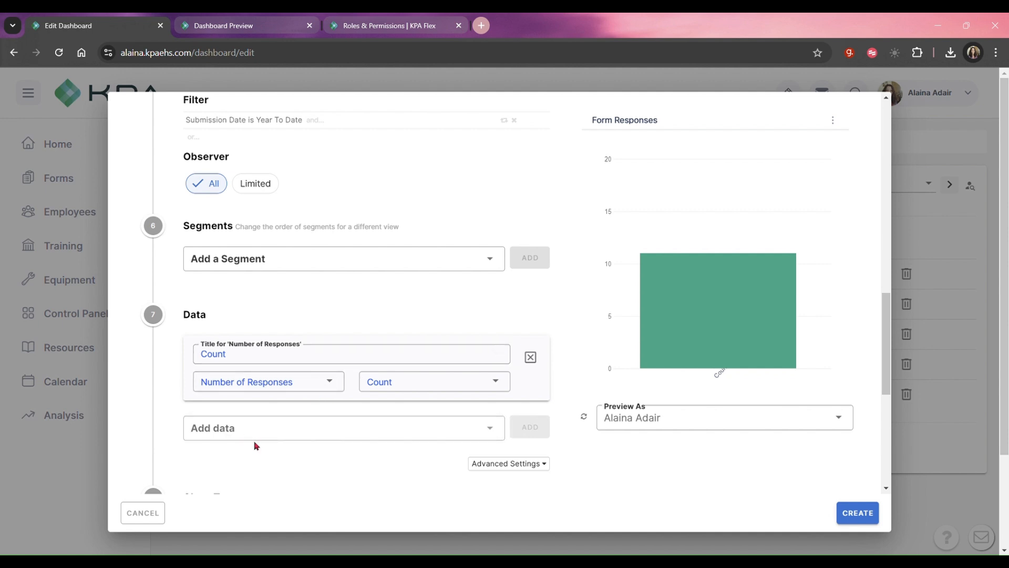
pyautogui.click(273, 266)
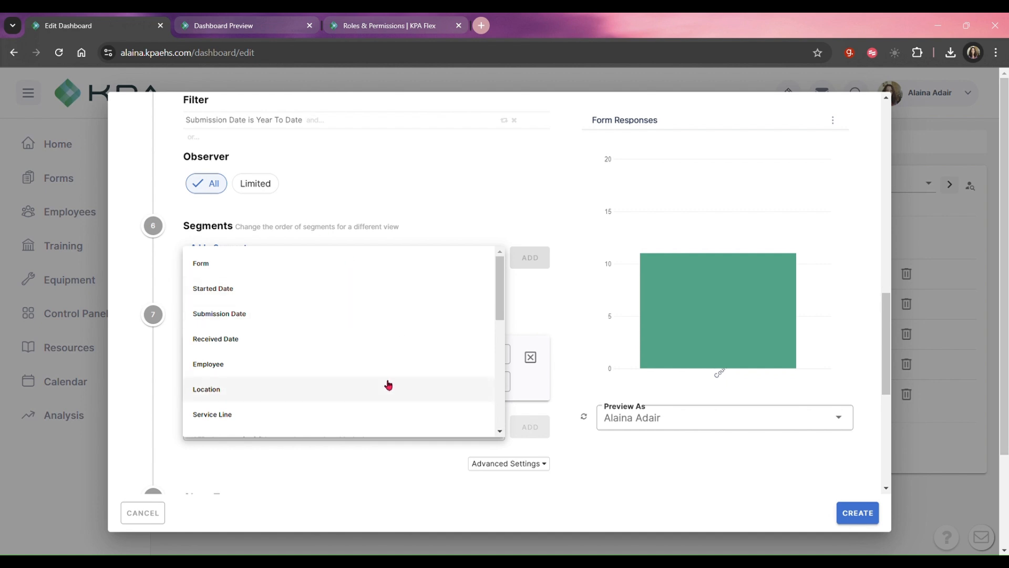
pyautogui.scroll(-2, 326, 389)
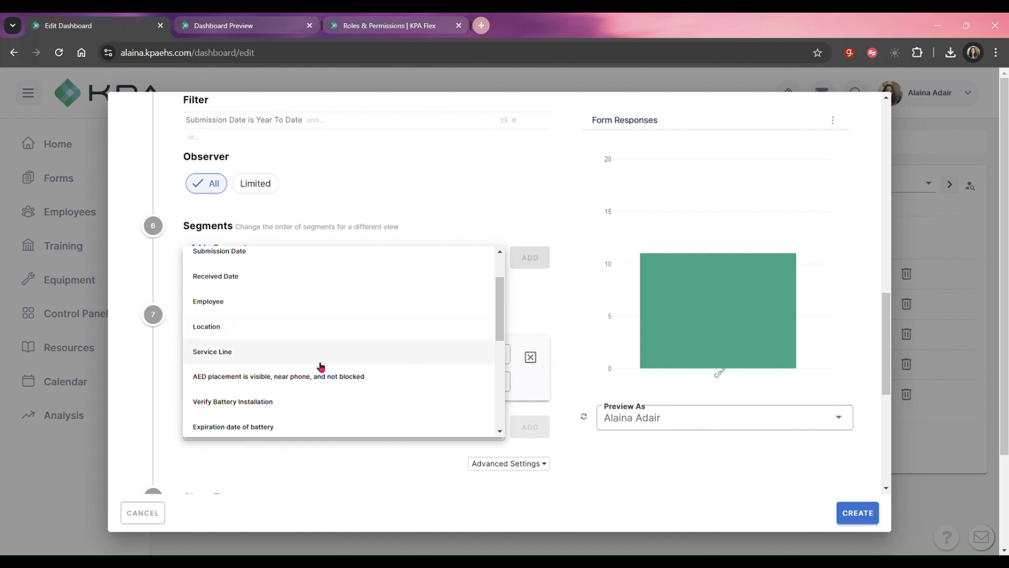
pyautogui.scroll(-3, 321, 366)
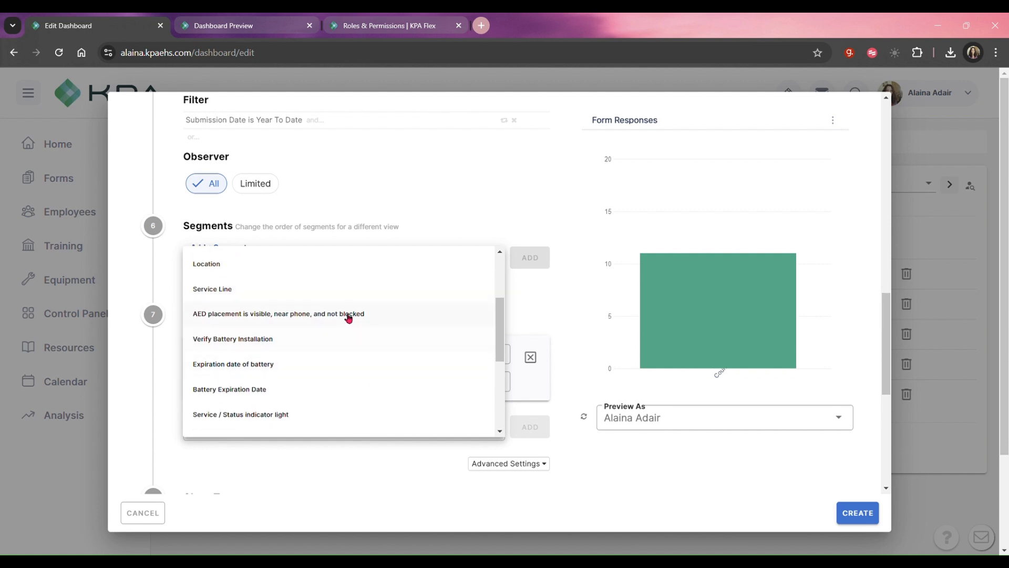
pyautogui.scroll(-8, 348, 325)
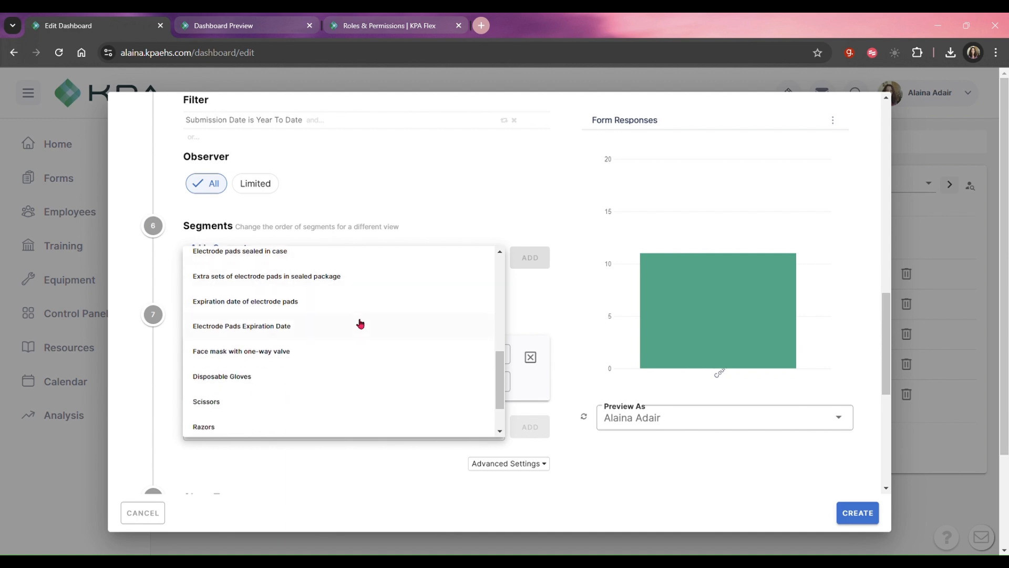
pyautogui.scroll(-2, 360, 323)
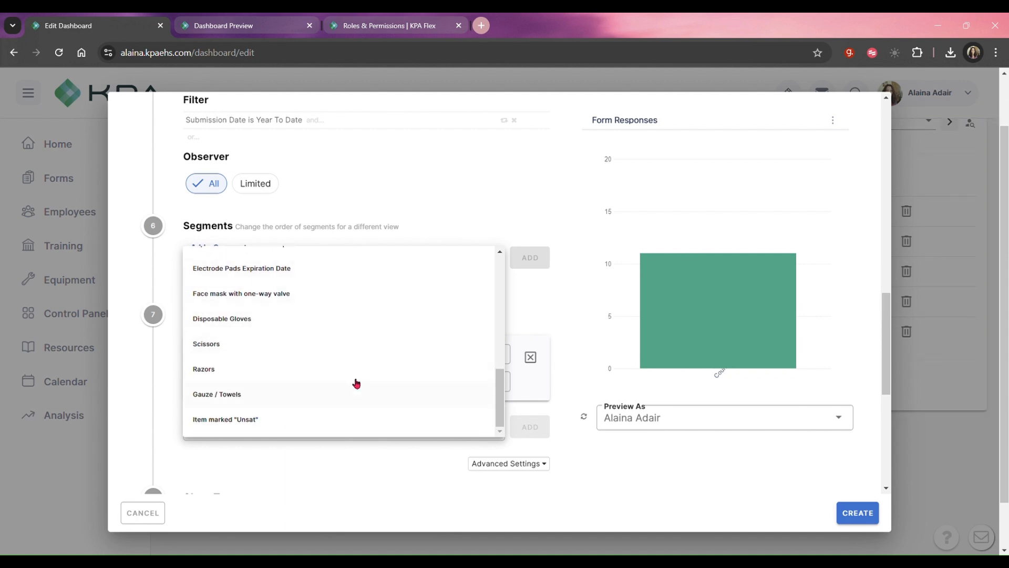
pyautogui.scroll(5, 327, 334)
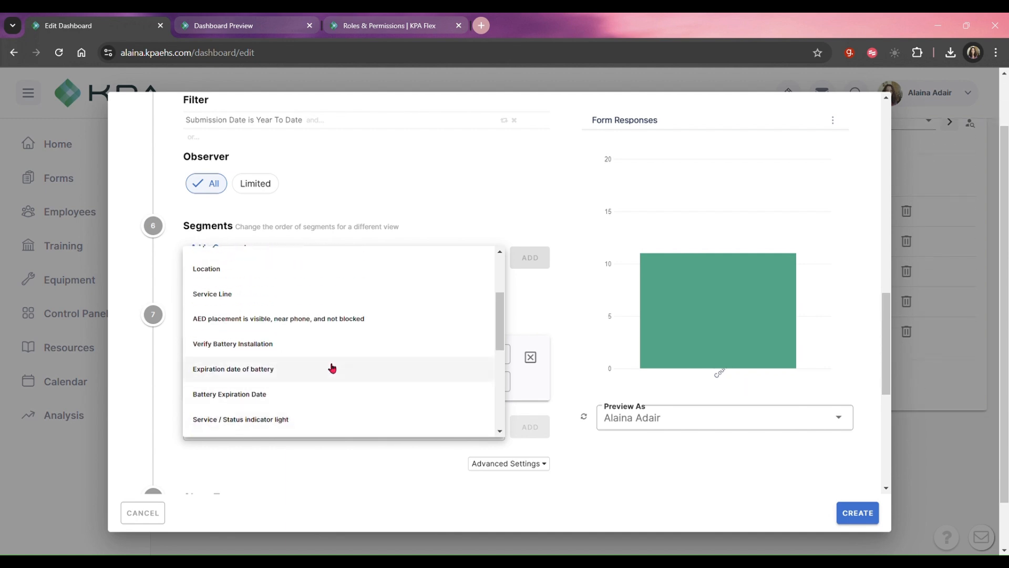
pyautogui.scroll(2, 339, 359)
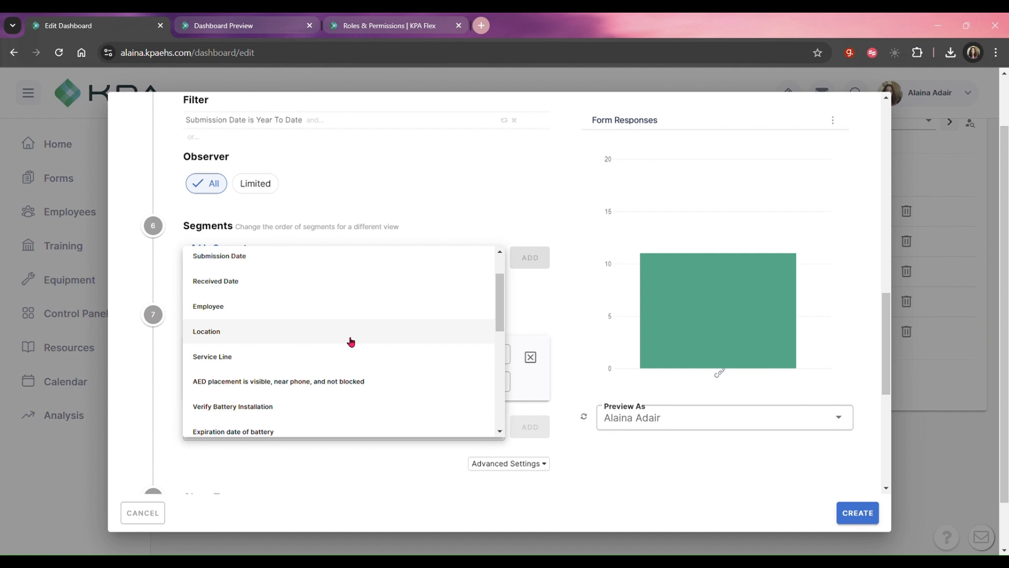
pyautogui.click(351, 342)
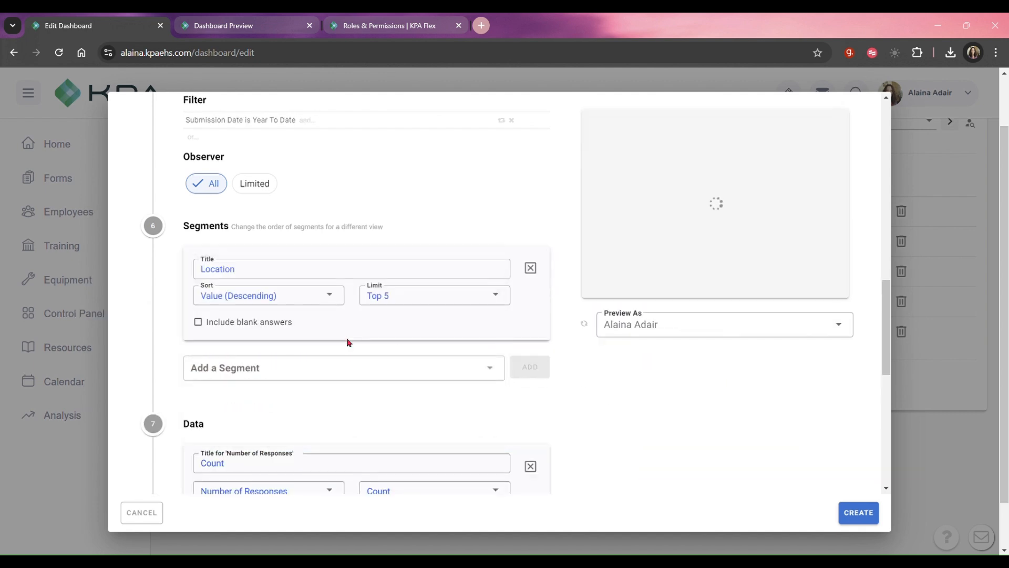
pyautogui.click(492, 296)
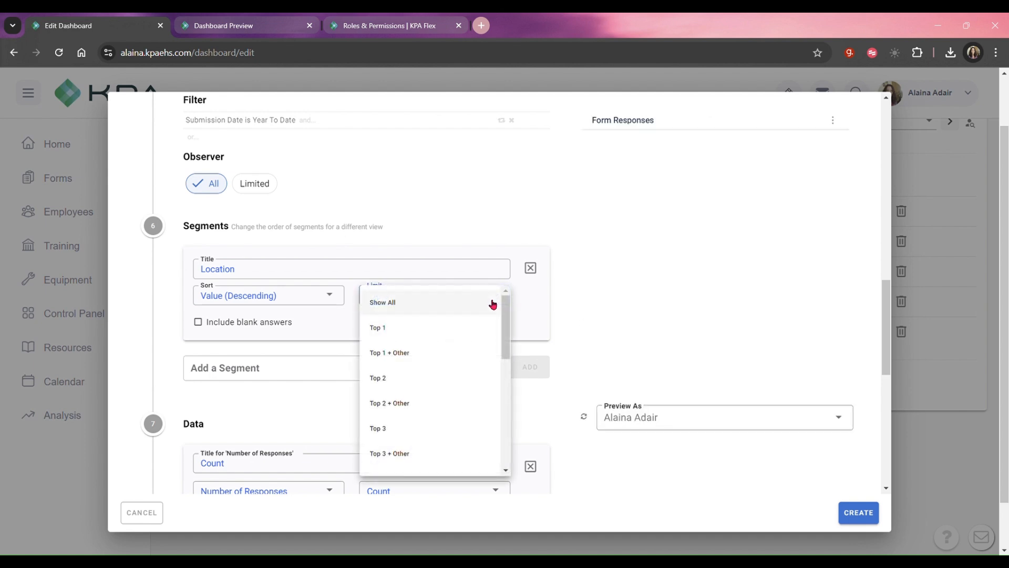
pyautogui.click(438, 313)
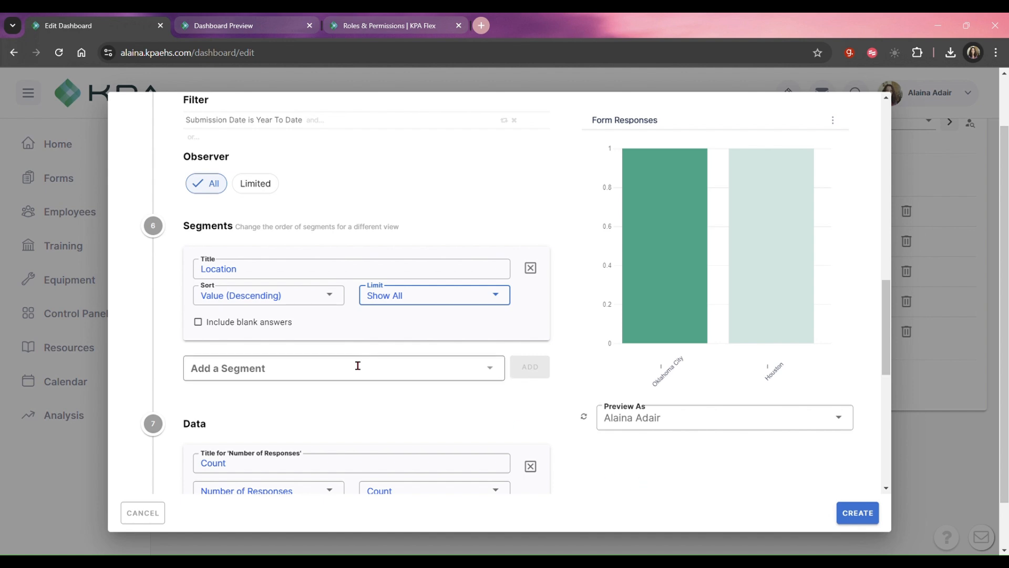
# Add a second segment by Submission Date with a Month + Year interval and a Show All limit.
pyautogui.click(481, 379)
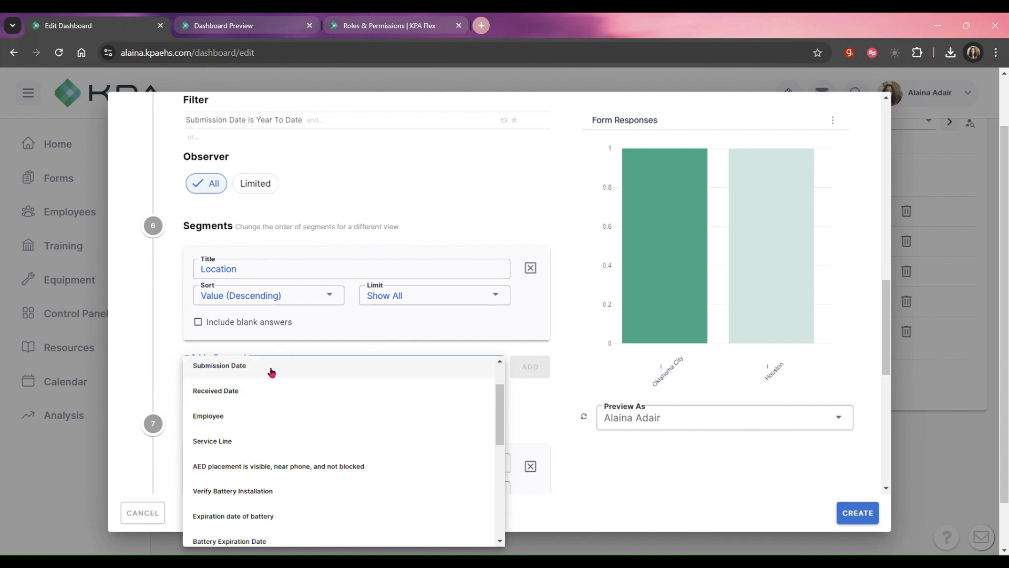
pyautogui.scroll(1, 275, 376)
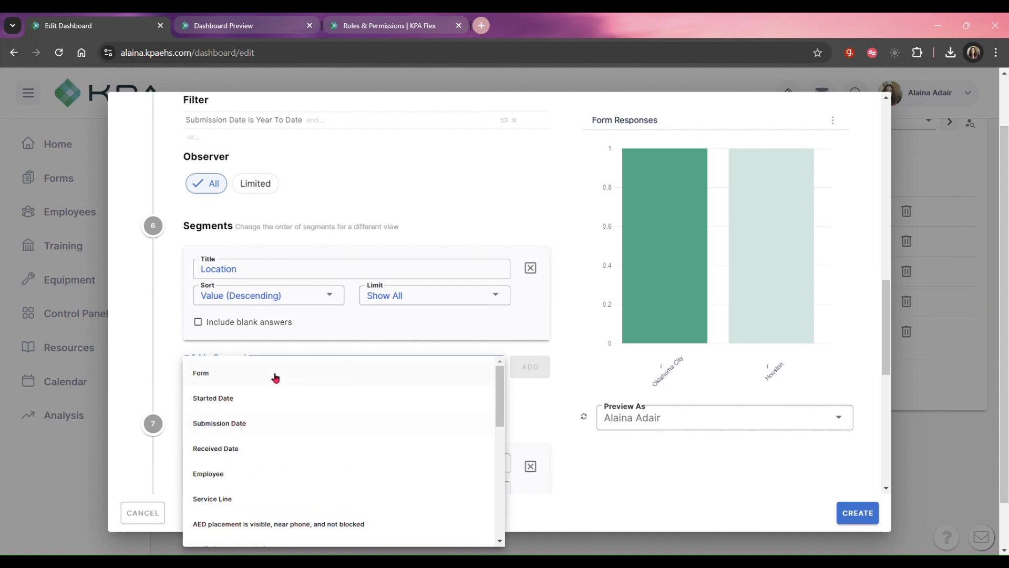
pyautogui.click(276, 427)
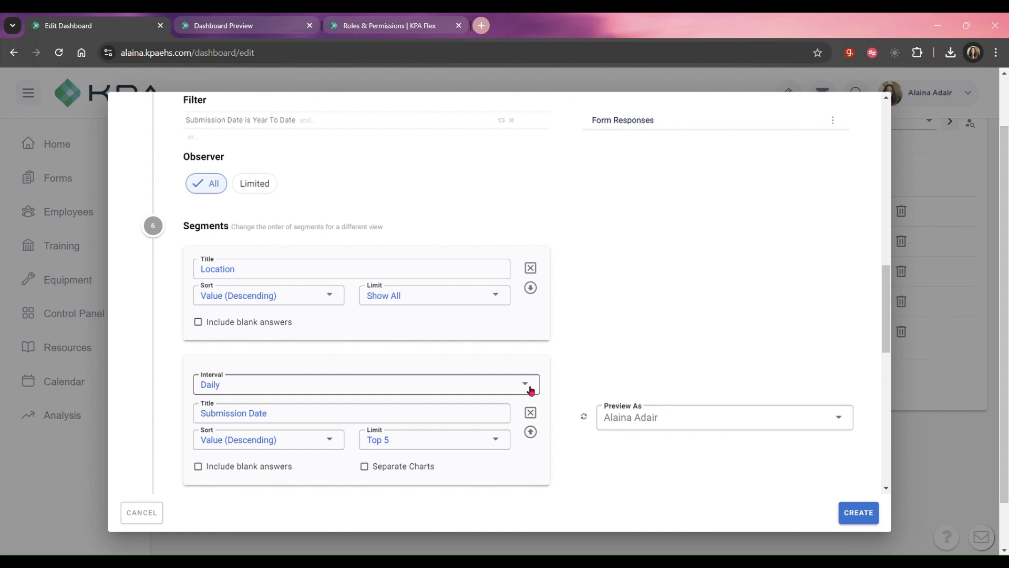
pyautogui.click(531, 391)
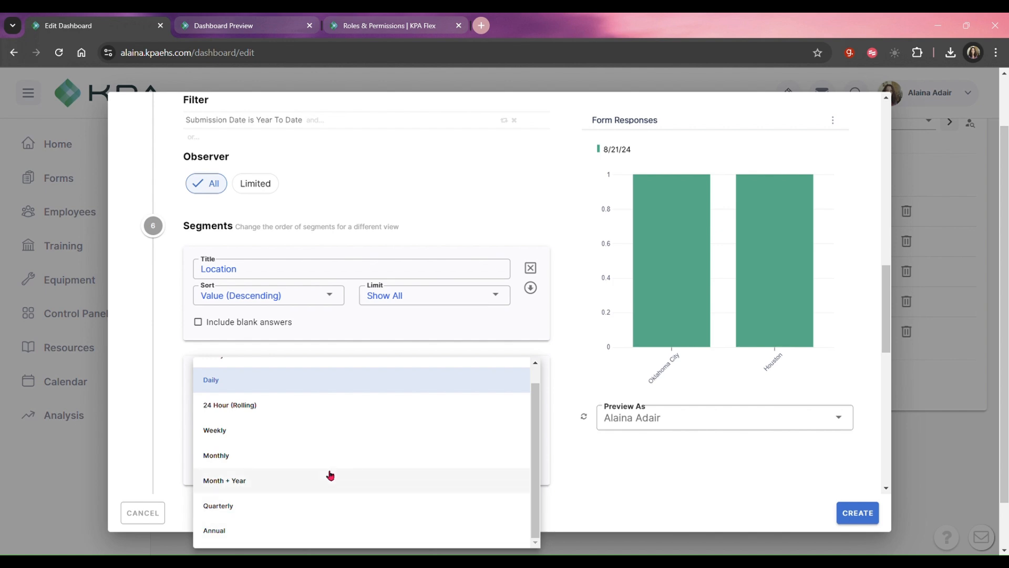
pyautogui.click(330, 480)
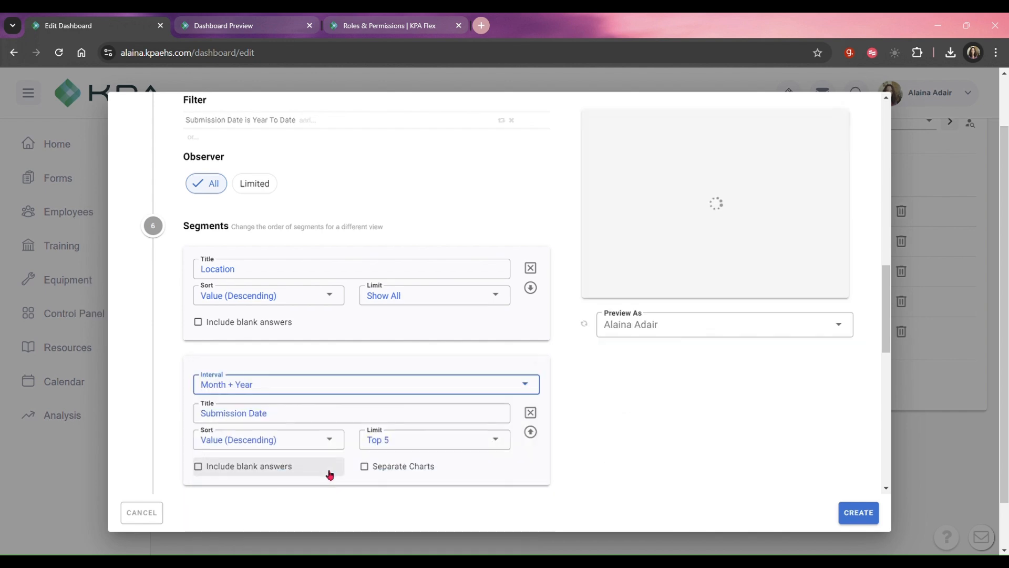
pyautogui.click(496, 447)
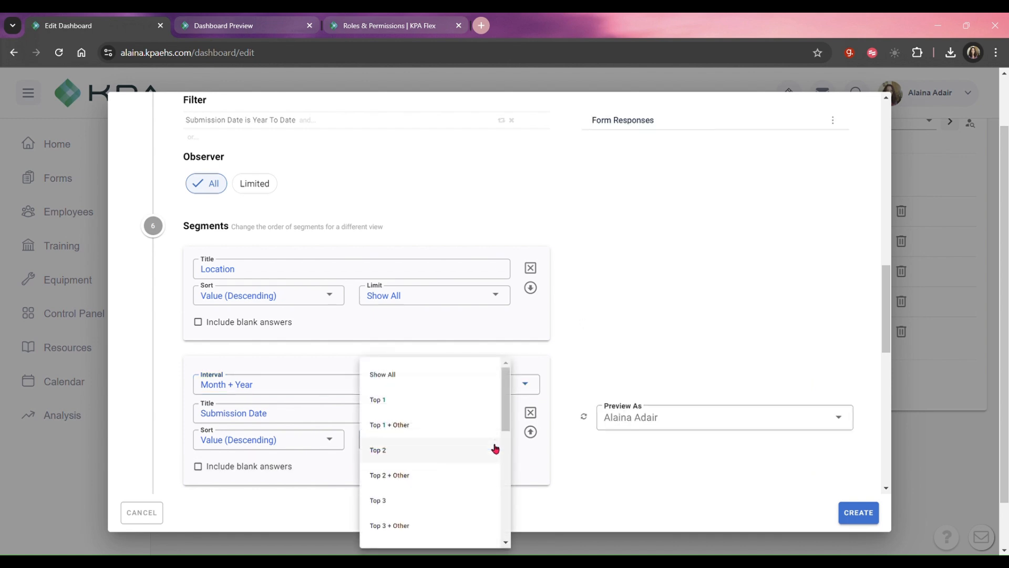
pyautogui.click(412, 385)
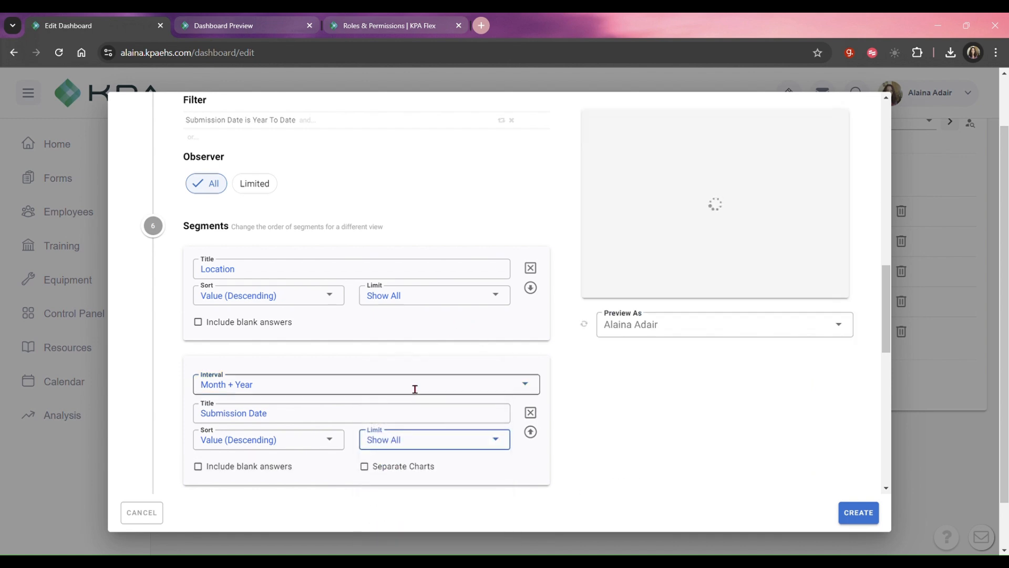
pyautogui.click(493, 441)
pyautogui.scroll(-4, 488, 503)
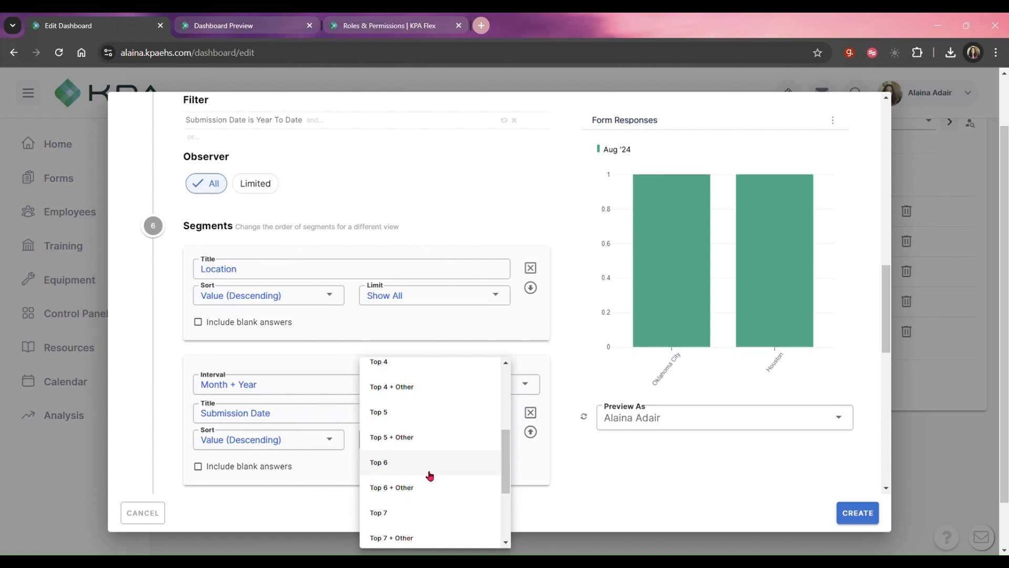
pyautogui.click(225, 357)
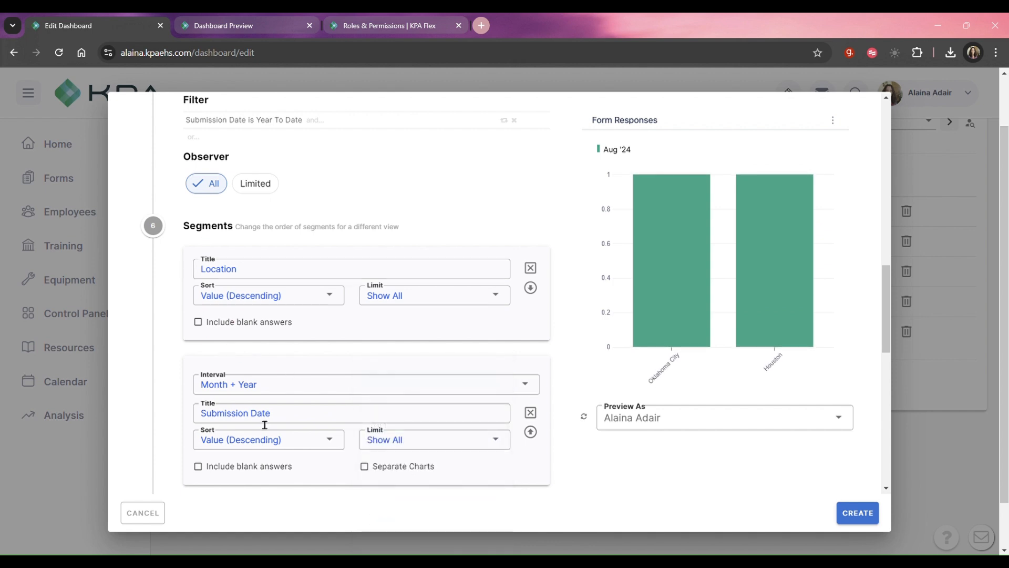
# Move the Submission Date segment above the Location segment and check the chart preview.
pyautogui.scroll(-1, 366, 377)
pyautogui.scroll(-1, 366, 377)
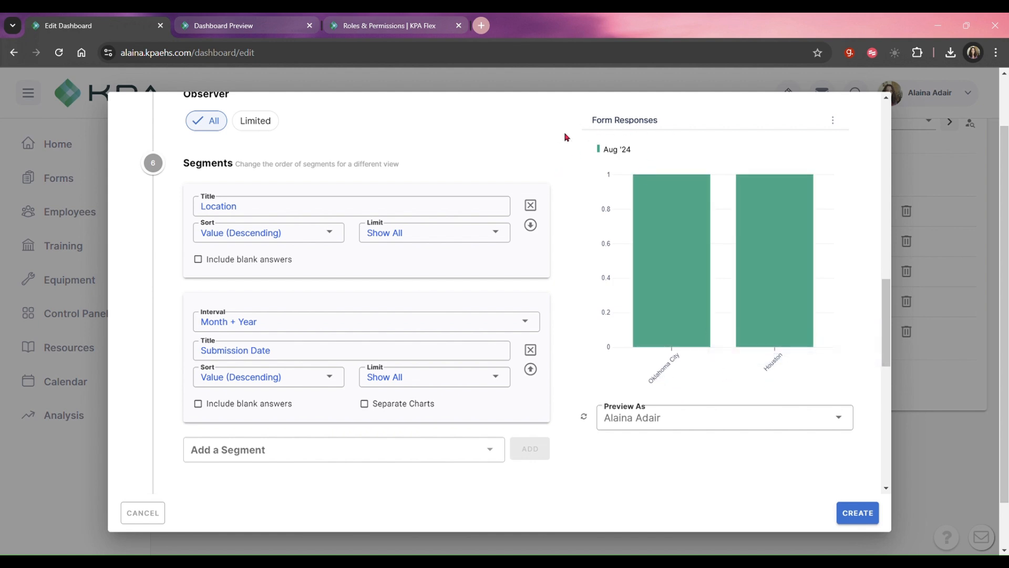
pyautogui.click(529, 371)
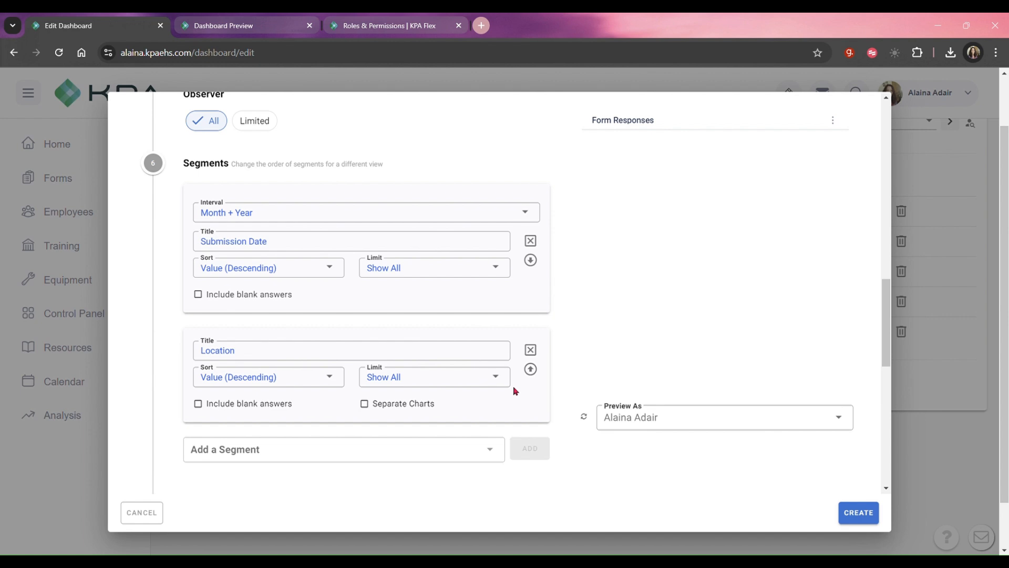
pyautogui.moveTo(624, 214)
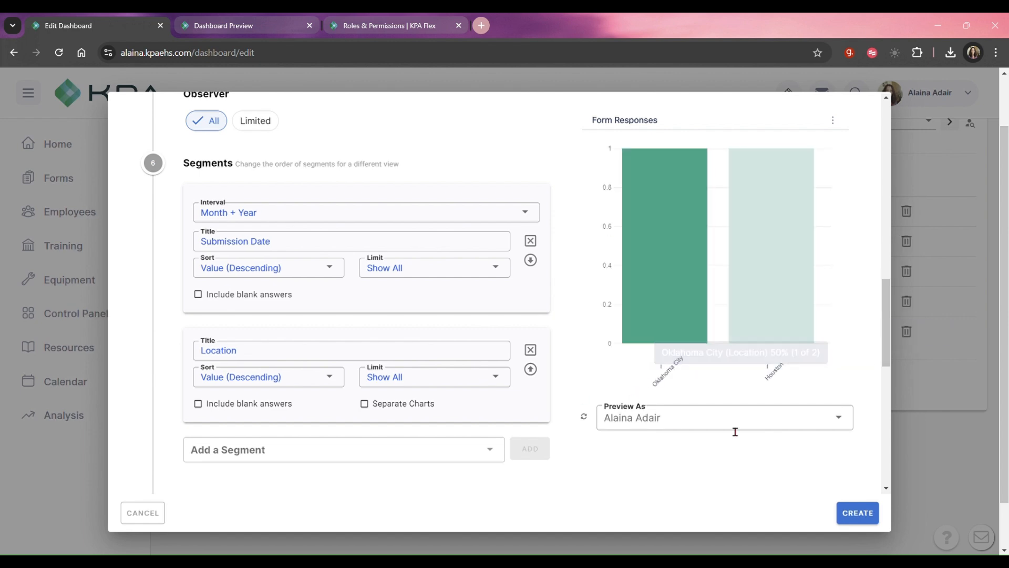
pyautogui.moveTo(720, 258)
pyautogui.scroll(3, 662, 309)
pyautogui.scroll(-1, 717, 367)
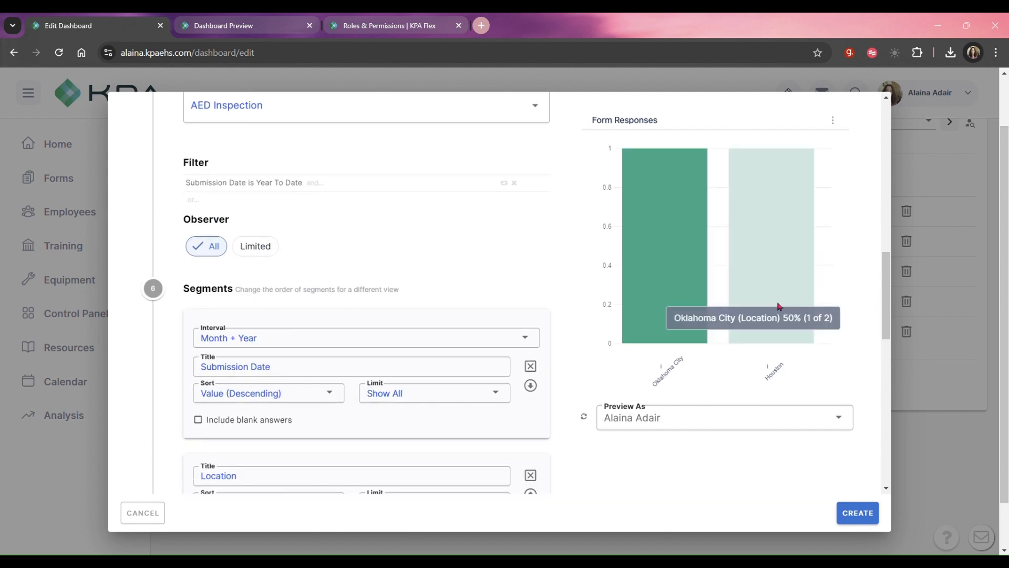
# Change the widget's chart type to Data Table.
pyautogui.scroll(-8, 362, 374)
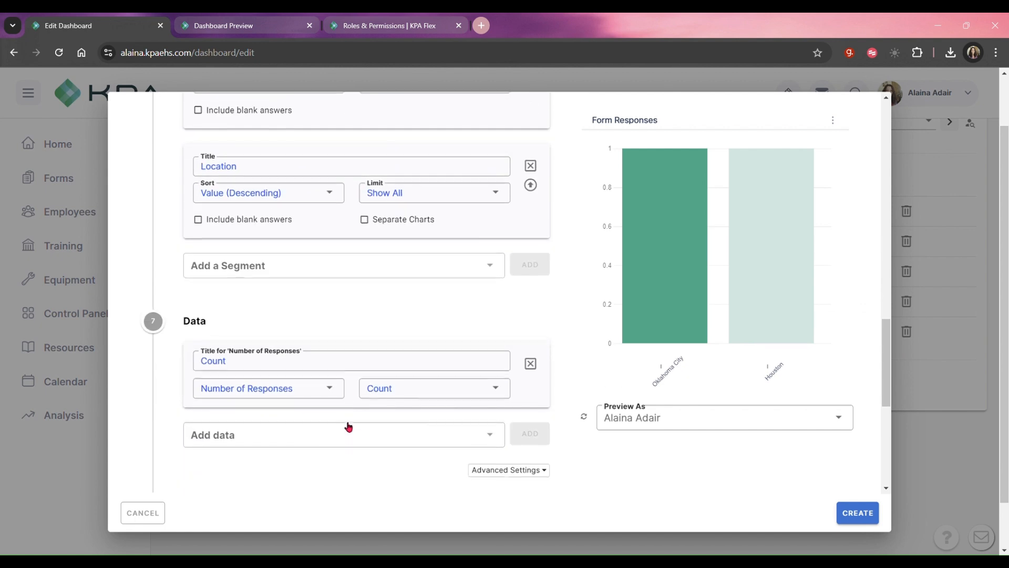
pyautogui.scroll(-1, 341, 436)
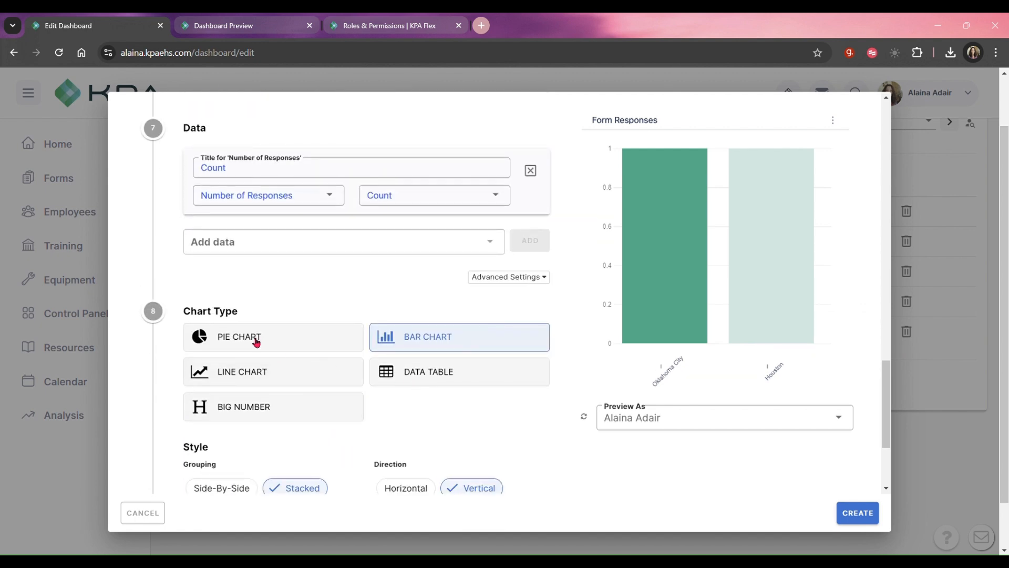
pyautogui.click(411, 376)
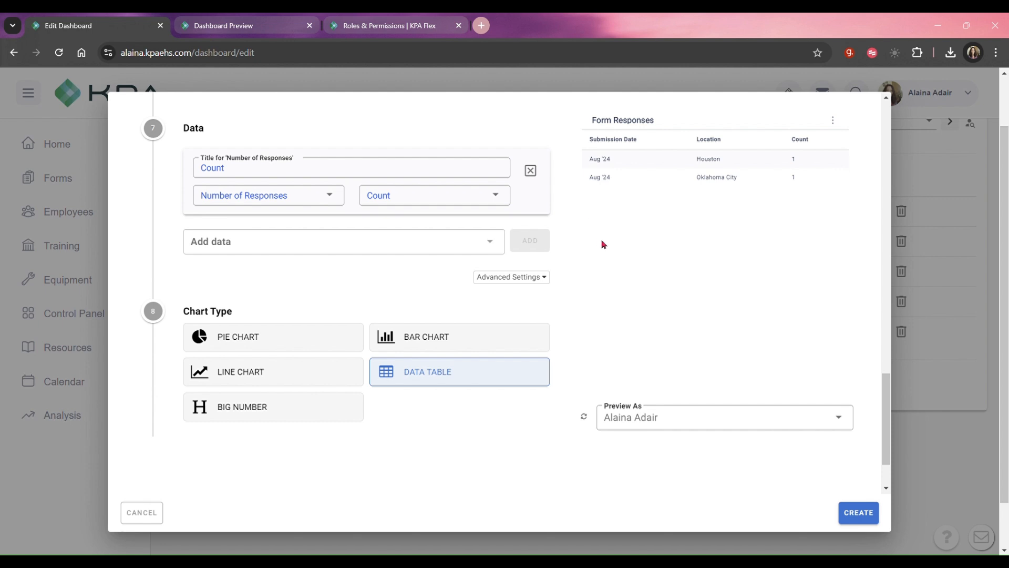
# Switch the widget's source form to 360° Walk-Around Inspection (Circle for Safety) and remove its default date filter.
pyautogui.scroll(15, 507, 198)
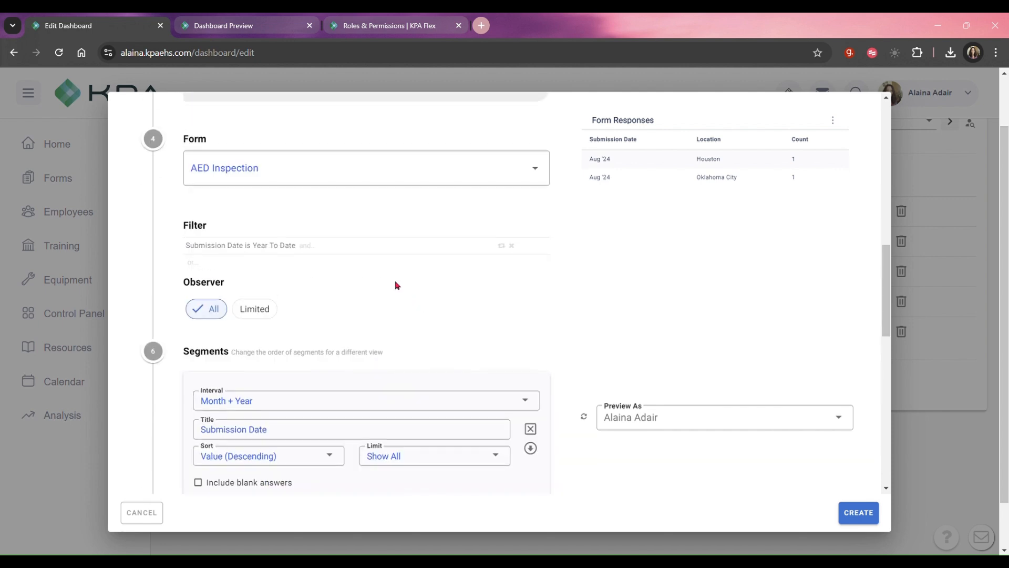
pyautogui.scroll(-1, 406, 326)
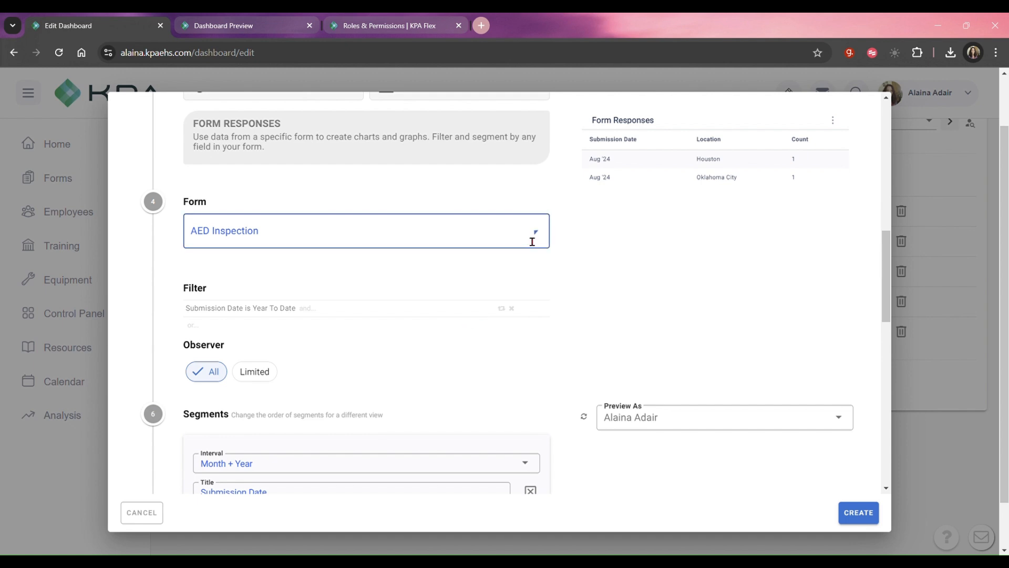
pyautogui.click(527, 236)
pyautogui.click(289, 241)
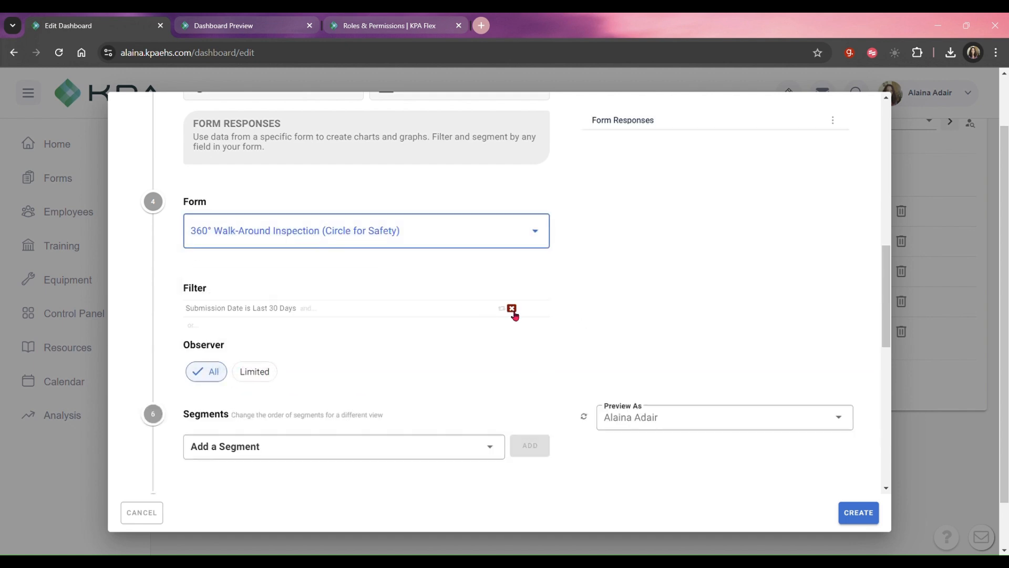
pyautogui.click(511, 309)
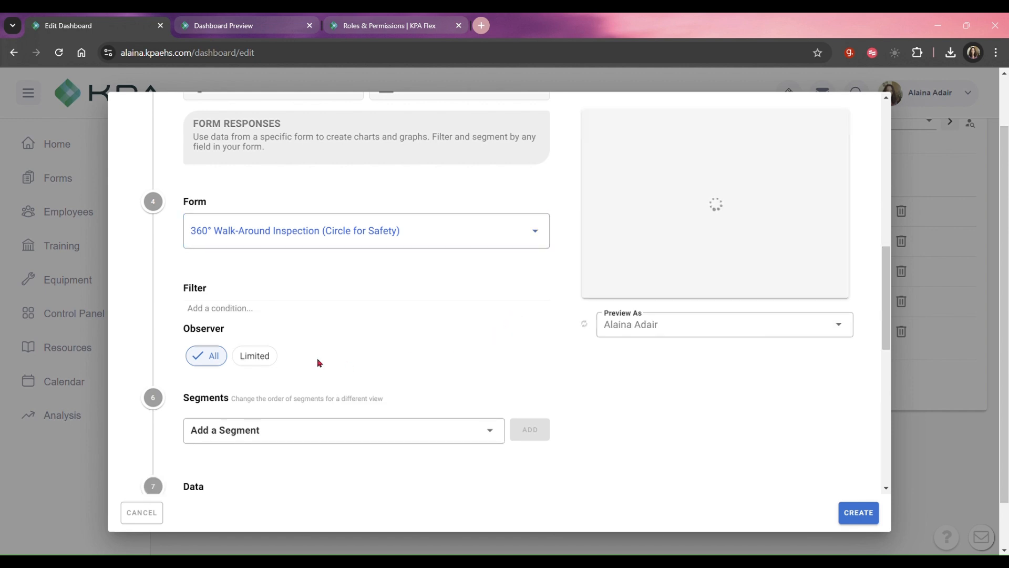
# Add a Submission Date segment with a Show All limit and a Month + Year interval.
pyautogui.scroll(-2, 394, 322)
pyautogui.click(380, 309)
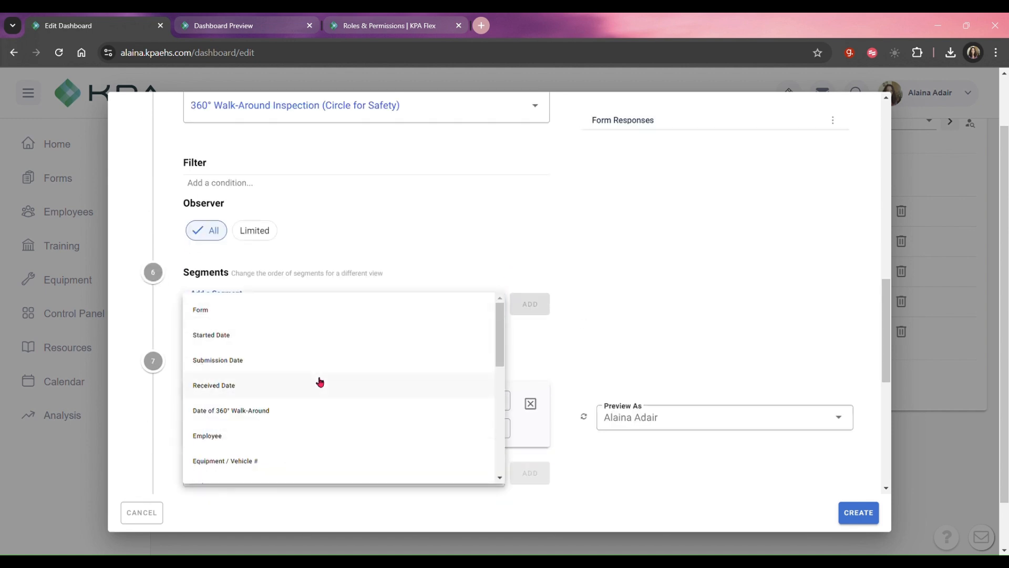
pyautogui.click(305, 370)
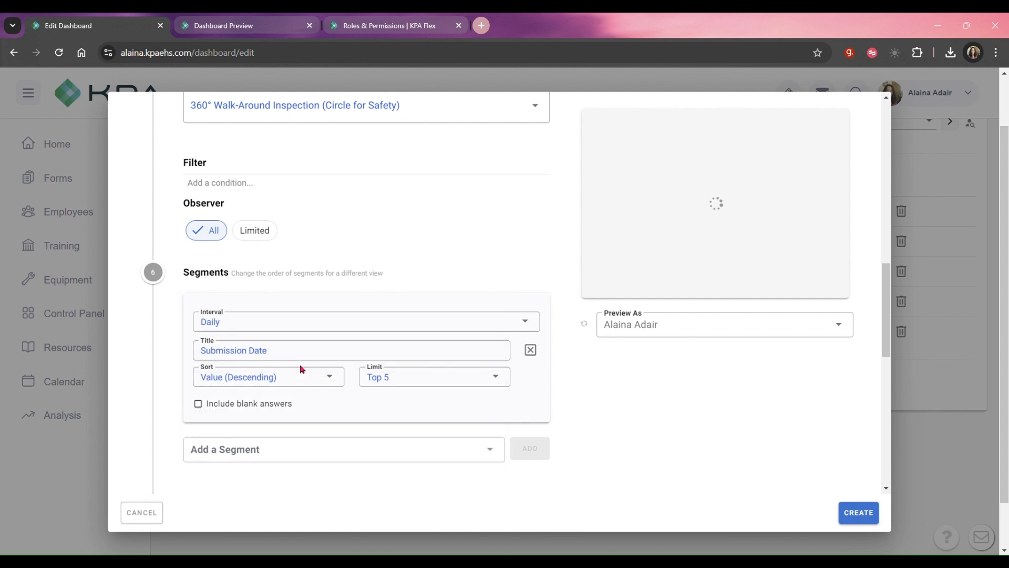
pyautogui.click(497, 376)
pyautogui.click(424, 377)
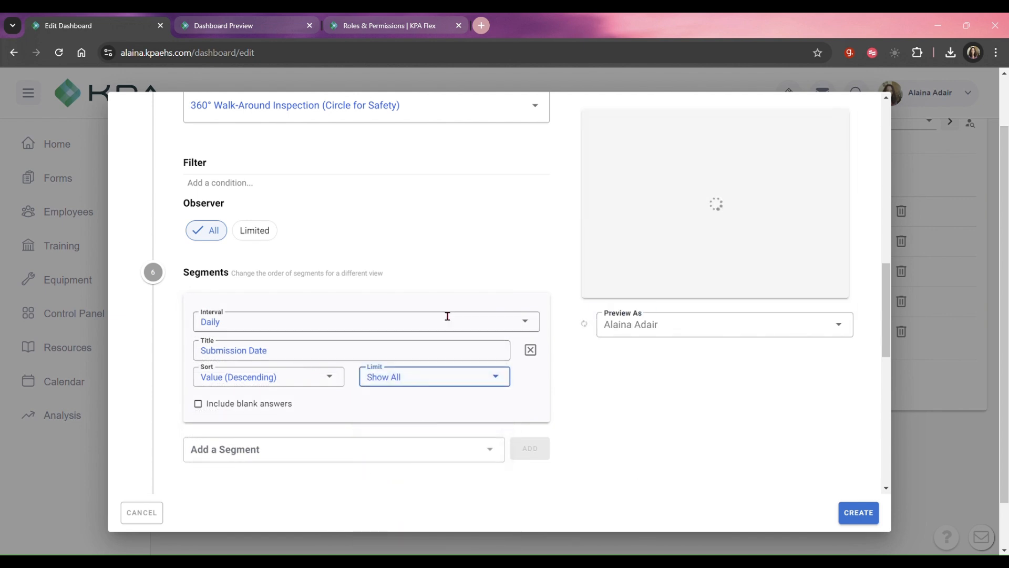
pyautogui.click(519, 318)
pyautogui.click(318, 458)
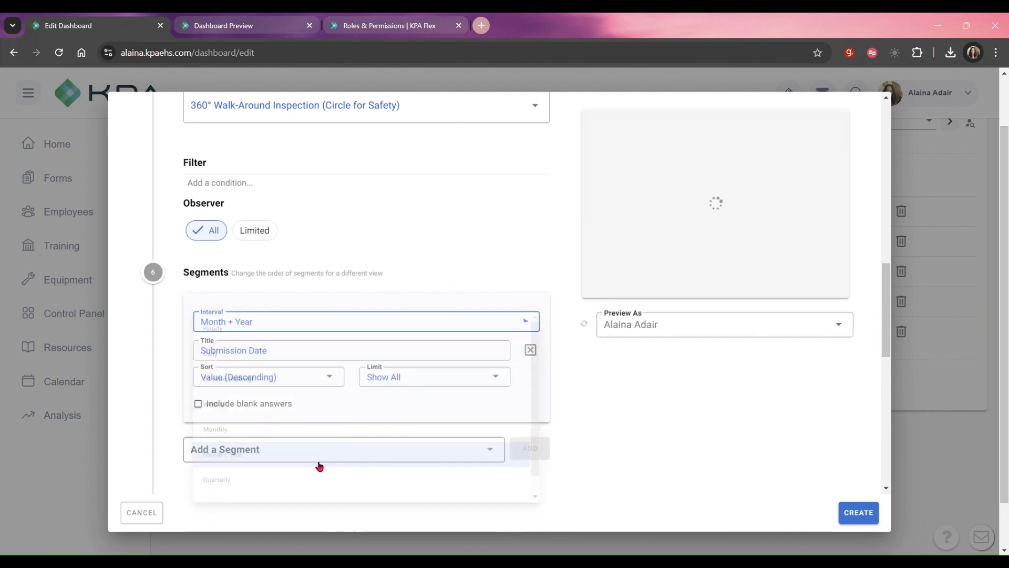
# Add an Equipment / Vehicle # segment with a Show All limit and move it above the Submission Date segment.
pyautogui.scroll(-2, 389, 316)
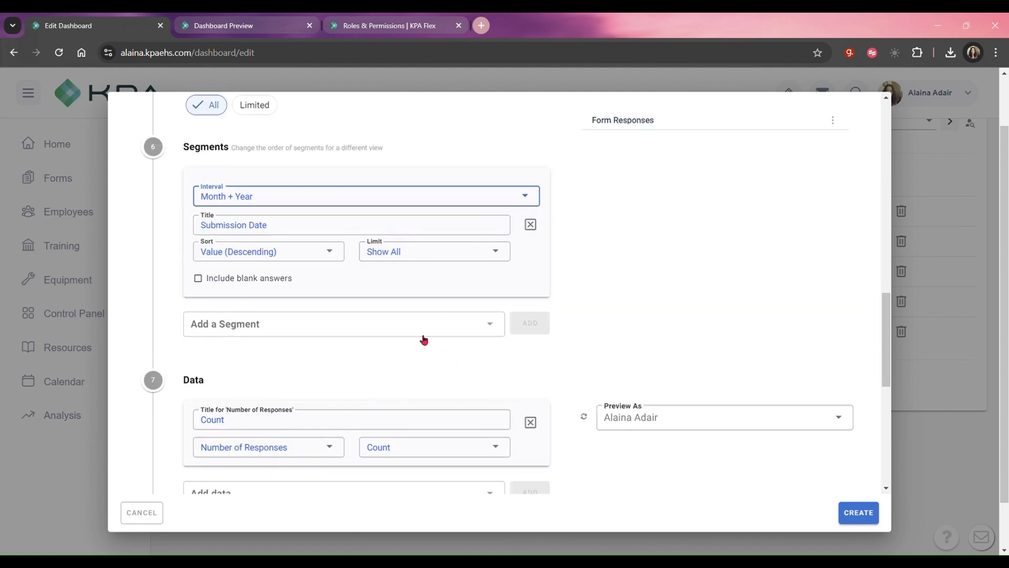
pyautogui.click(421, 326)
pyautogui.scroll(-1, 405, 410)
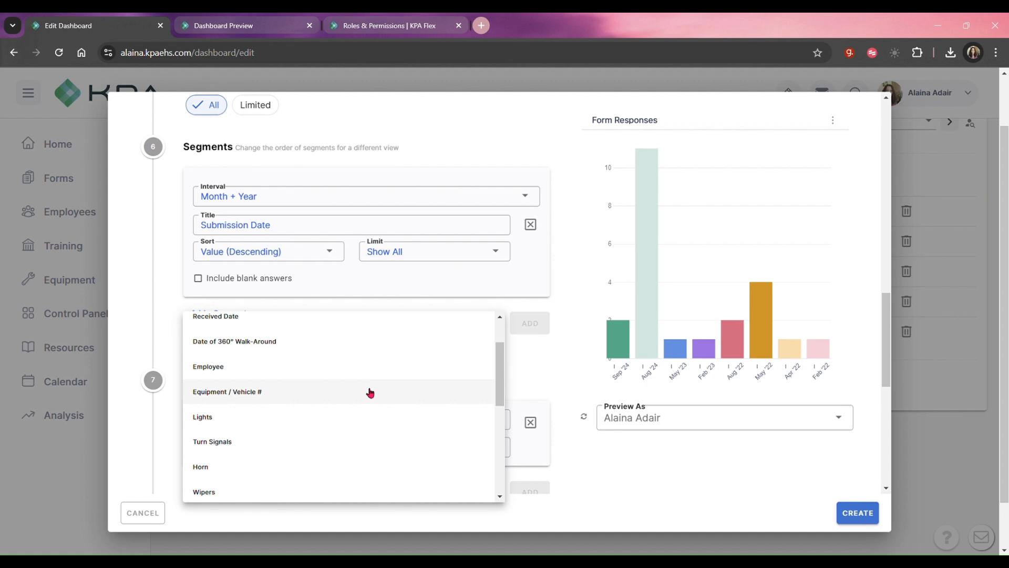
pyautogui.click(365, 394)
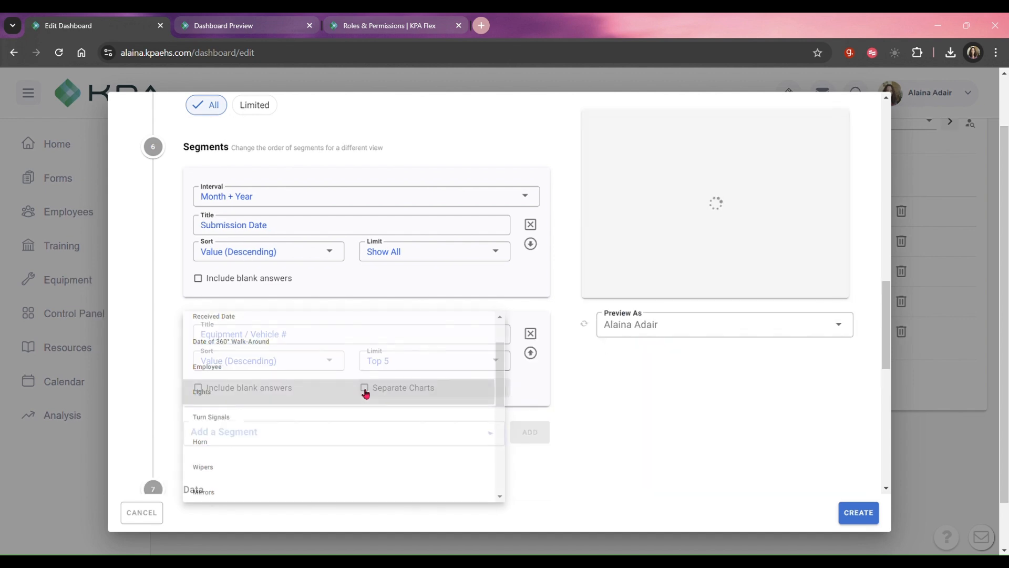
pyautogui.click(495, 363)
pyautogui.click(431, 369)
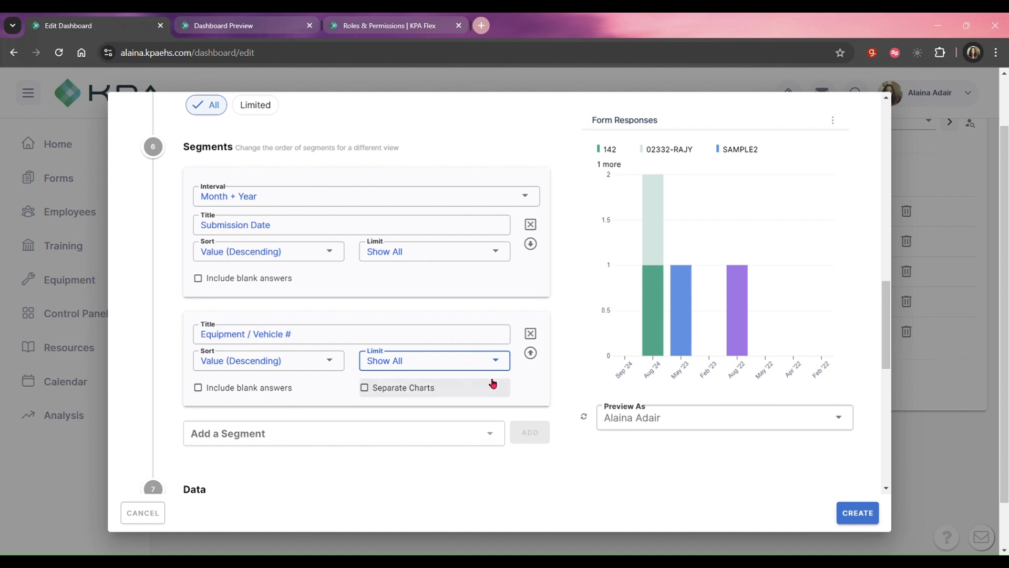
pyautogui.click(530, 352)
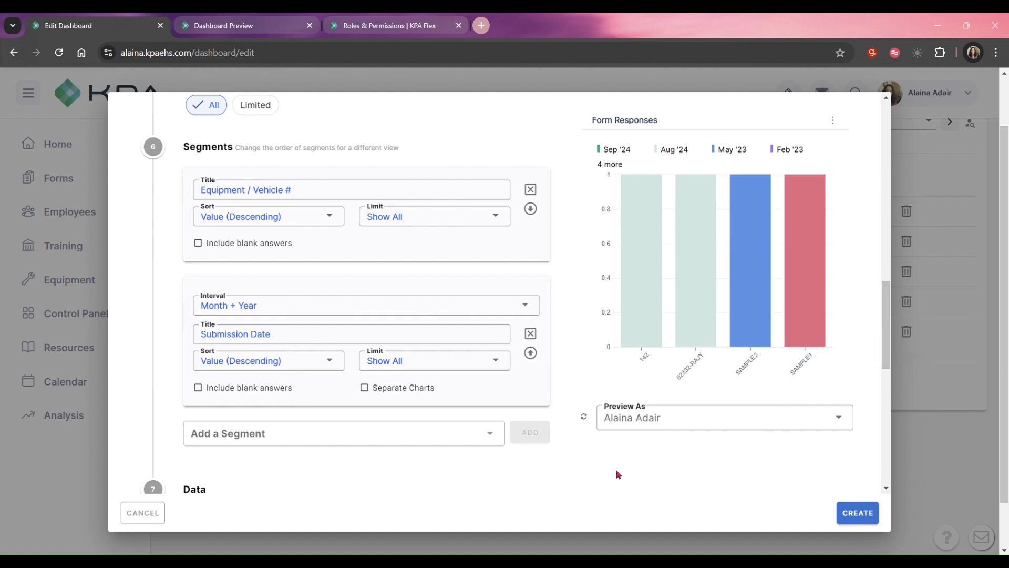
# Try the Data Table and Big Number chart types for the widget and review their previews.
pyautogui.scroll(-7, 440, 421)
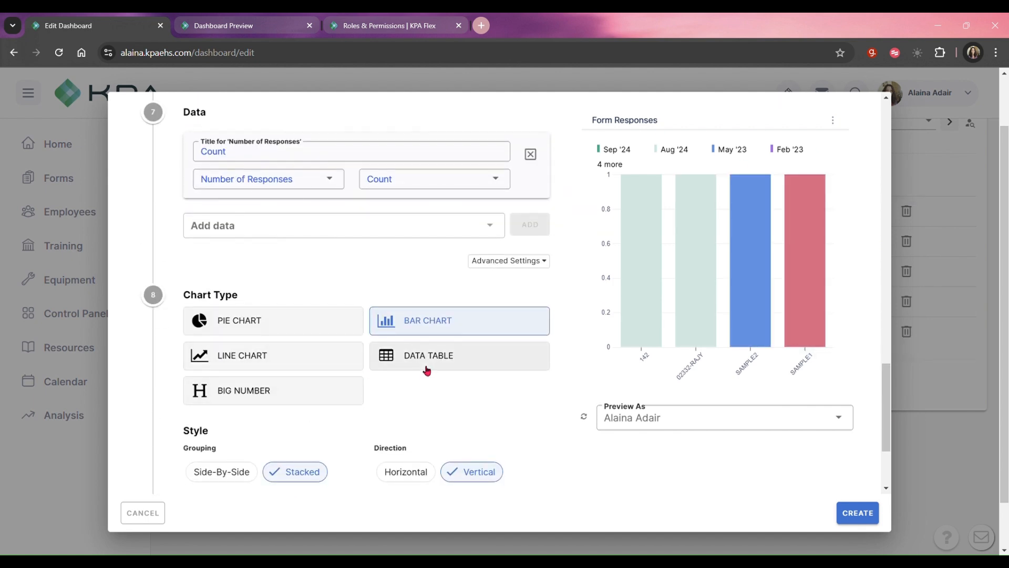
pyautogui.click(427, 363)
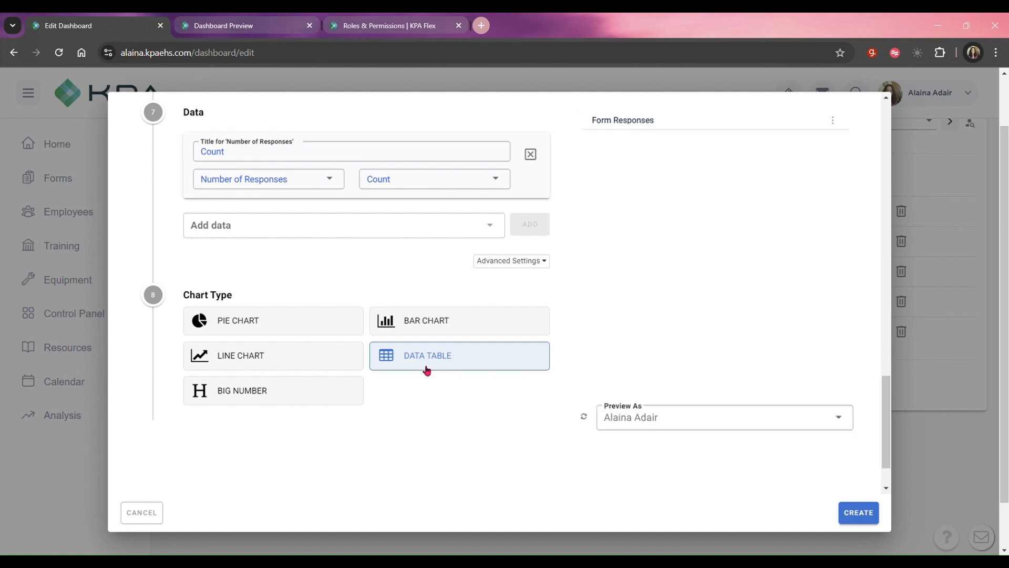
pyautogui.click(263, 399)
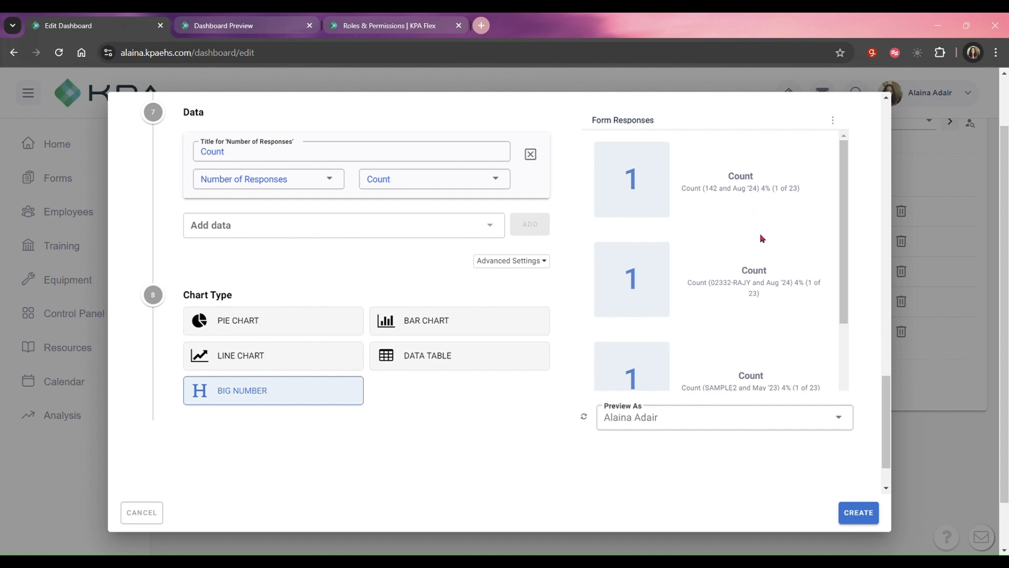
pyautogui.scroll(-1, 764, 320)
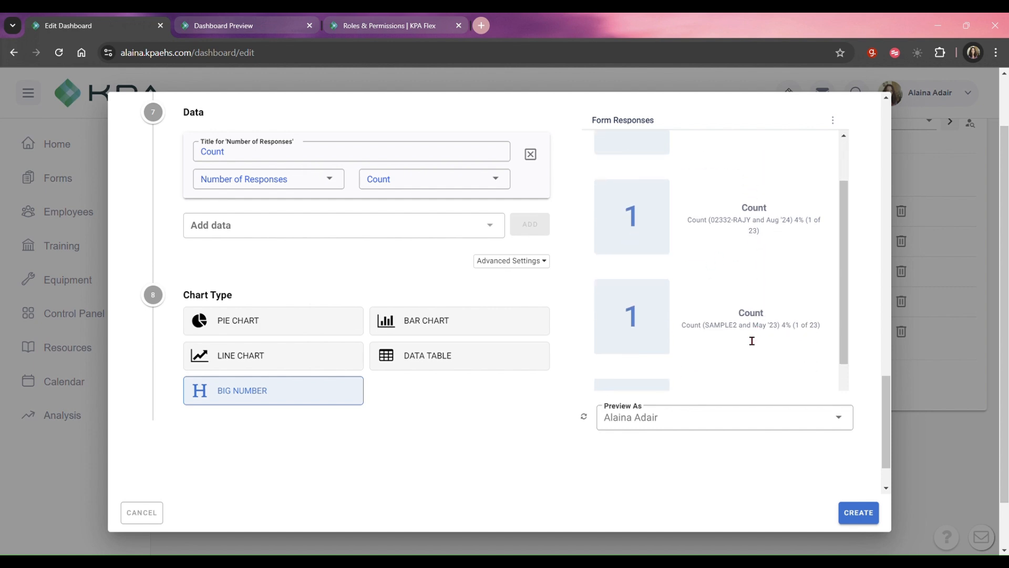
pyautogui.scroll(-1, 741, 357)
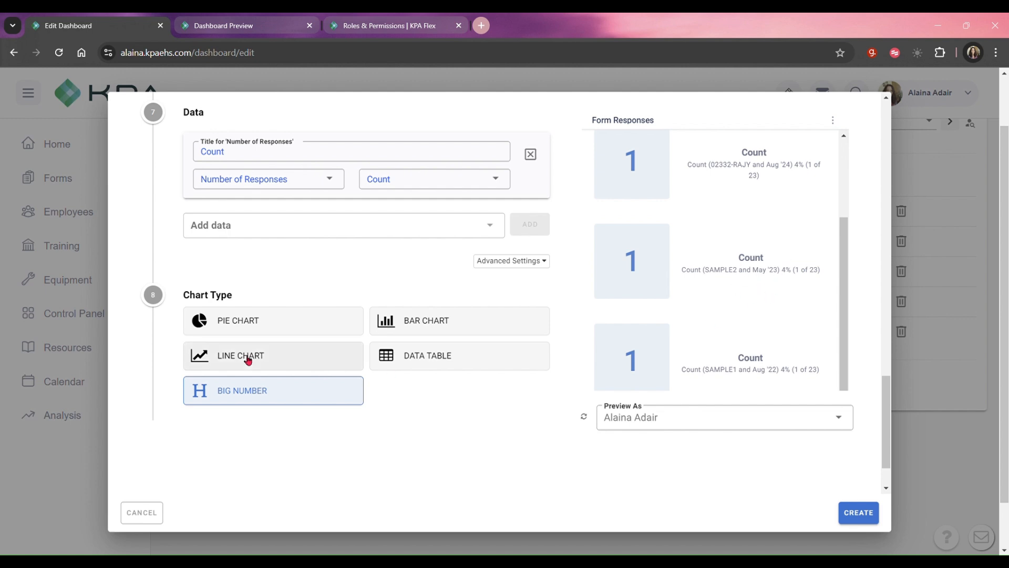
# Change the widget's chart type to Pie Chart and create the widget.
pyautogui.click(250, 337)
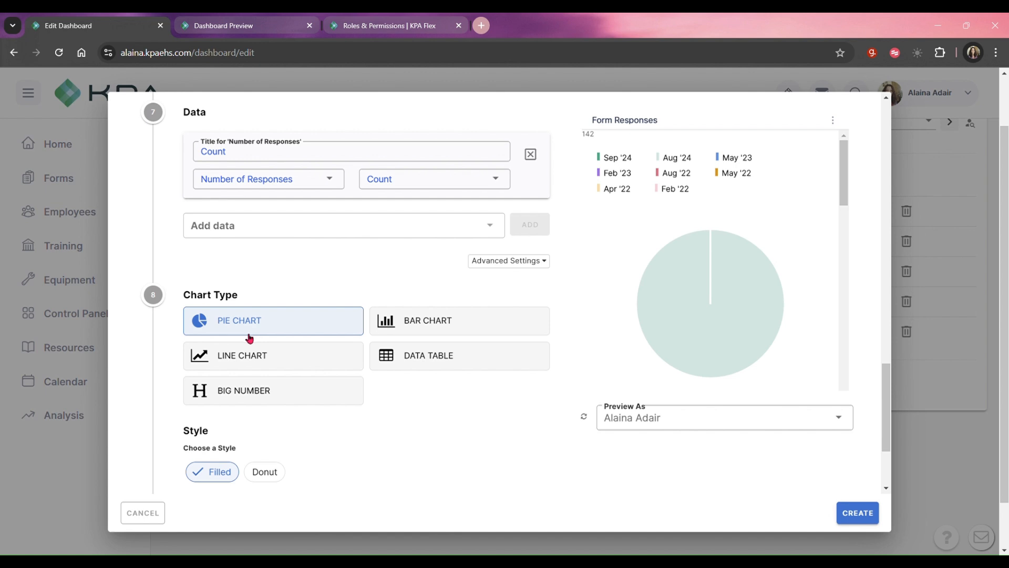
pyautogui.click(861, 514)
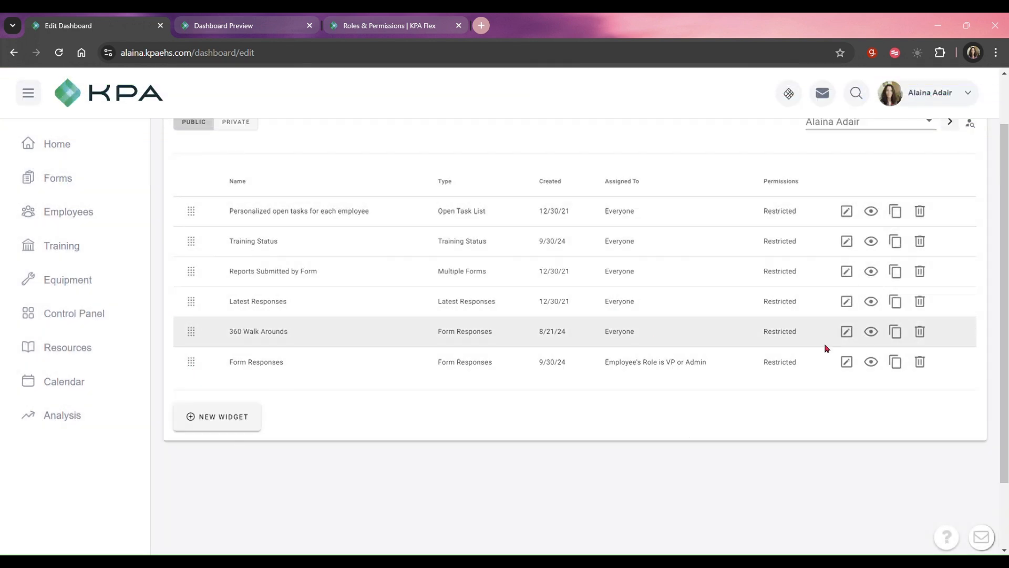
# Review the title and internal name in the Form Responses widget's edit settings and leave without saving.
pyautogui.click(846, 361)
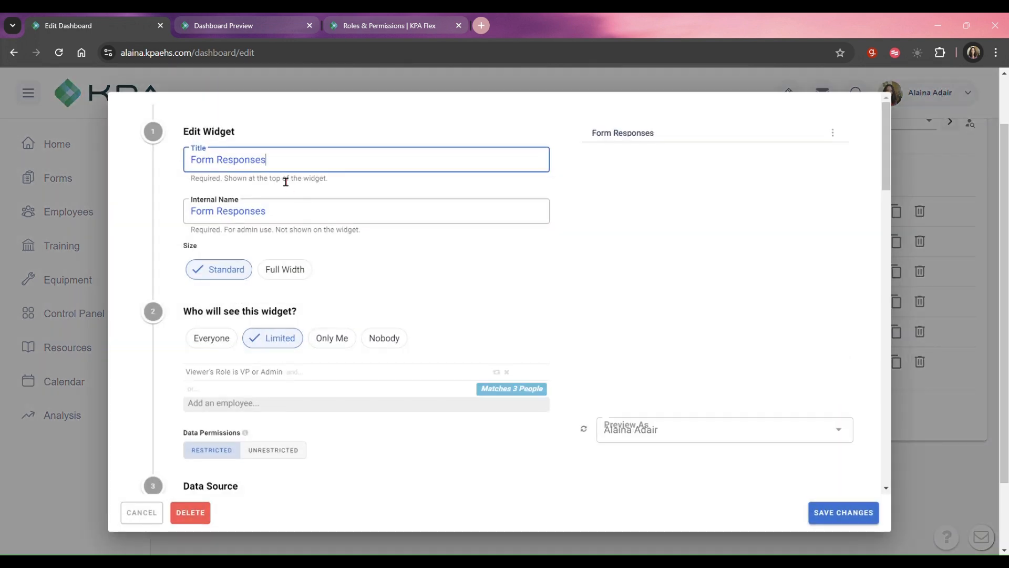
pyautogui.click(300, 221)
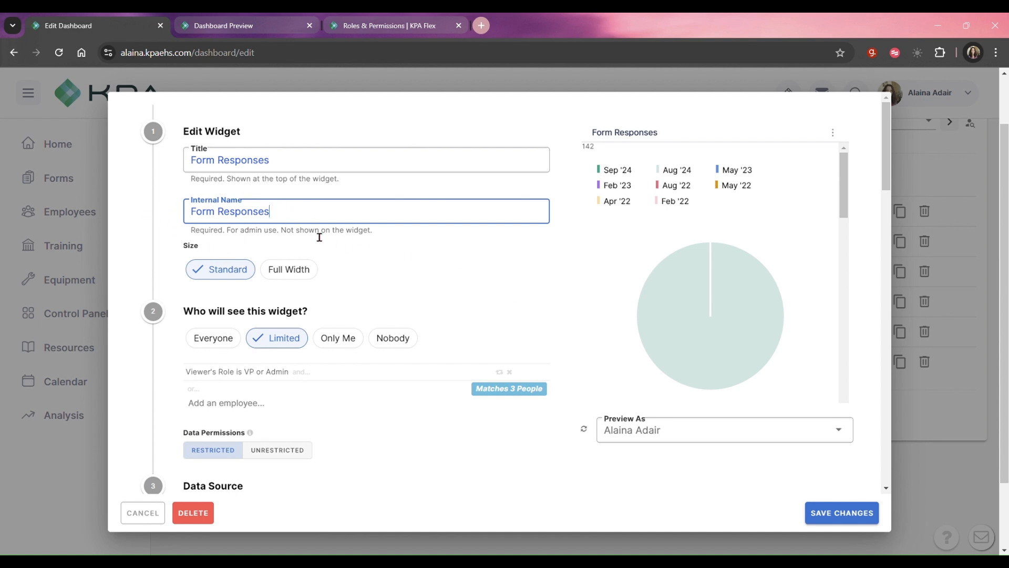
pyautogui.click(132, 518)
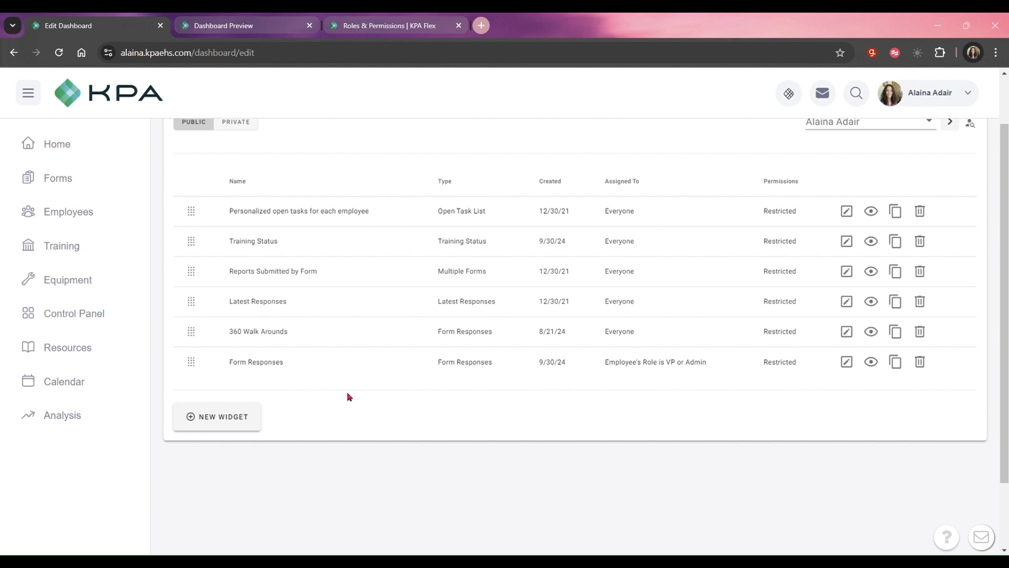
# Move the Form Responses widget directly below "Personalized open tasks for each employee" and open the dashboard preview.
pyautogui.moveTo(199, 372); pyautogui.dragTo(191, 257)
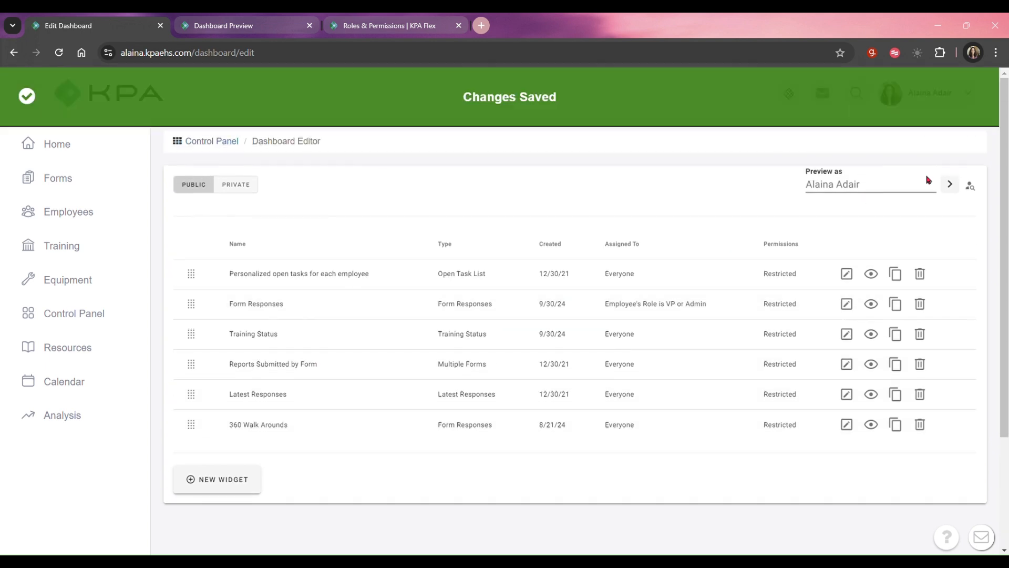
pyautogui.click(951, 185)
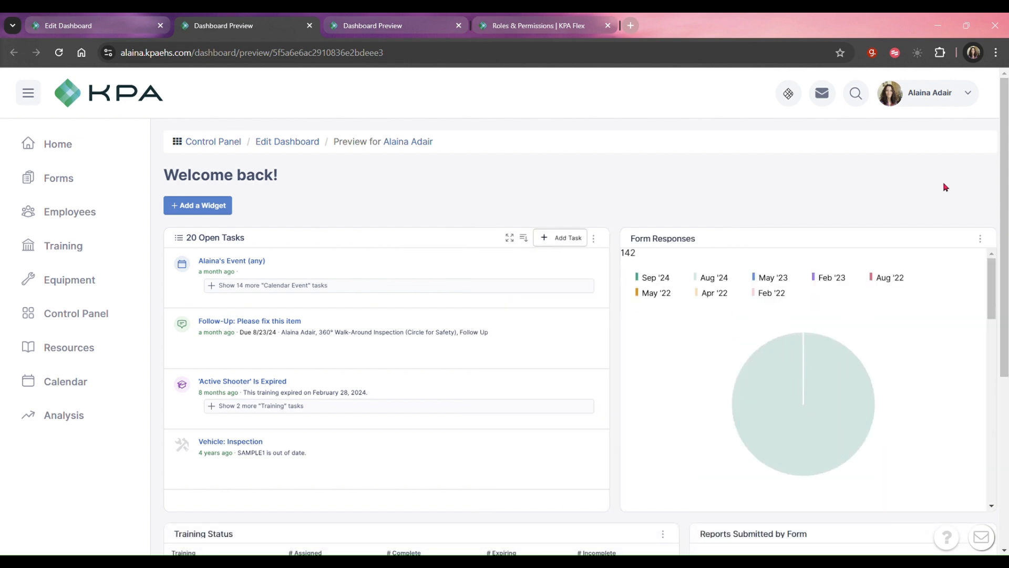
# Examine the previewed dashboard's widget layout, including the Form Responses pie charts and the 360 Walk Arounds chart.
pyautogui.scroll(-1, 862, 220)
pyautogui.scroll(-2, 873, 273)
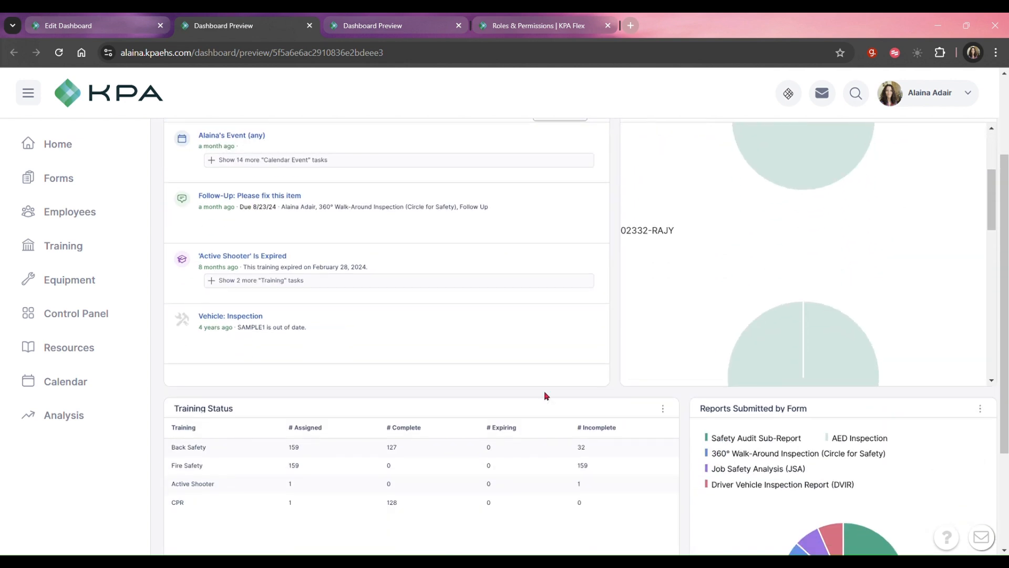
pyautogui.scroll(-2, 550, 442)
pyautogui.scroll(3, 550, 451)
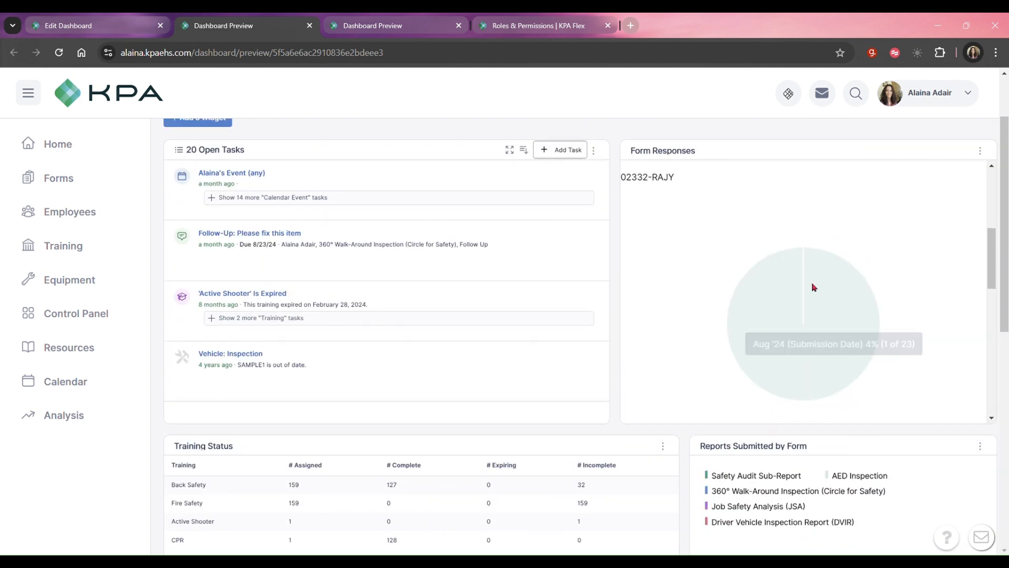
pyautogui.moveTo(993, 257); pyautogui.dragTo(978, 396)
pyautogui.scroll(-10, 261, 426)
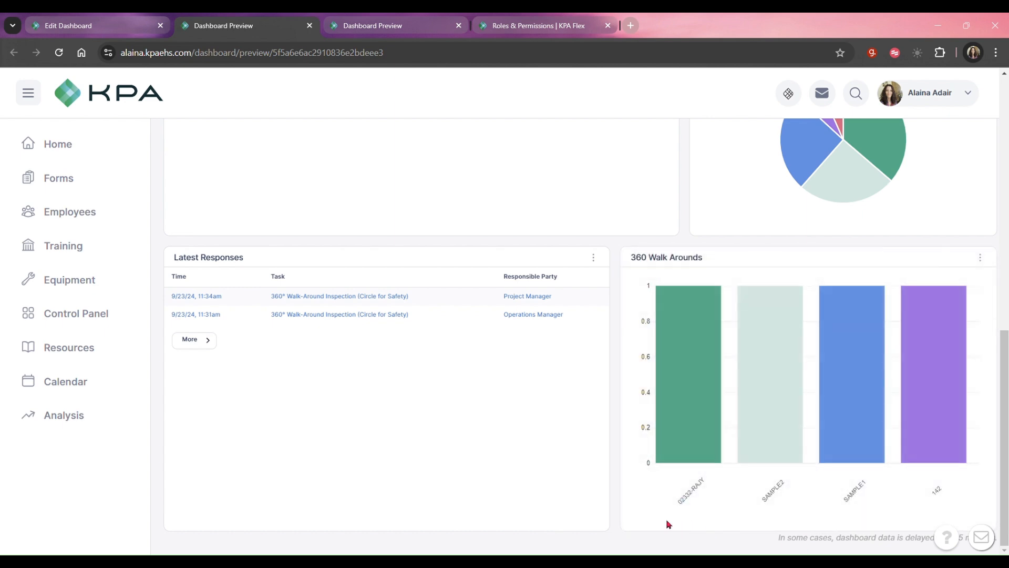
pyautogui.moveTo(694, 384)
pyautogui.scroll(6, 367, 417)
pyautogui.scroll(2, 368, 422)
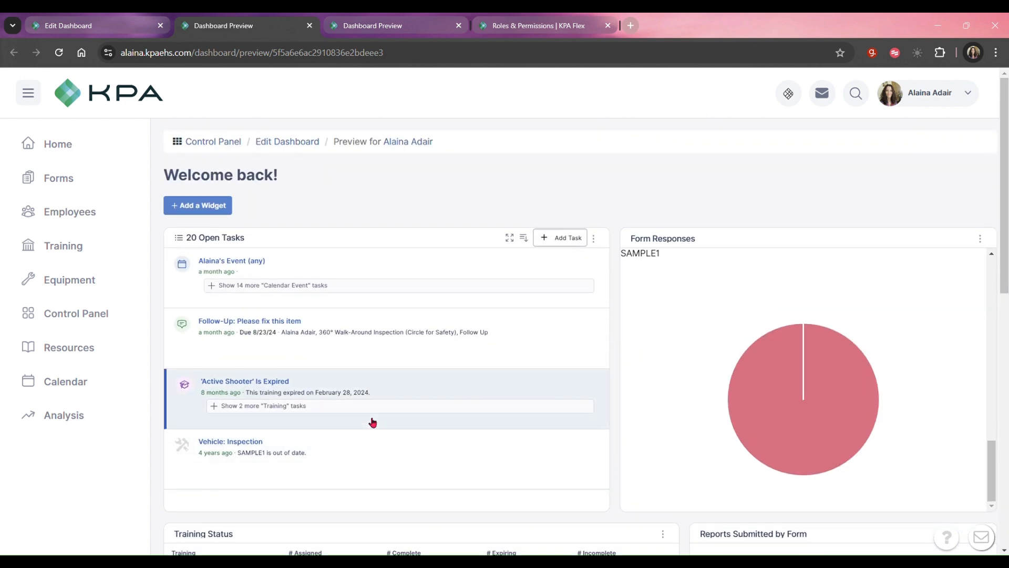